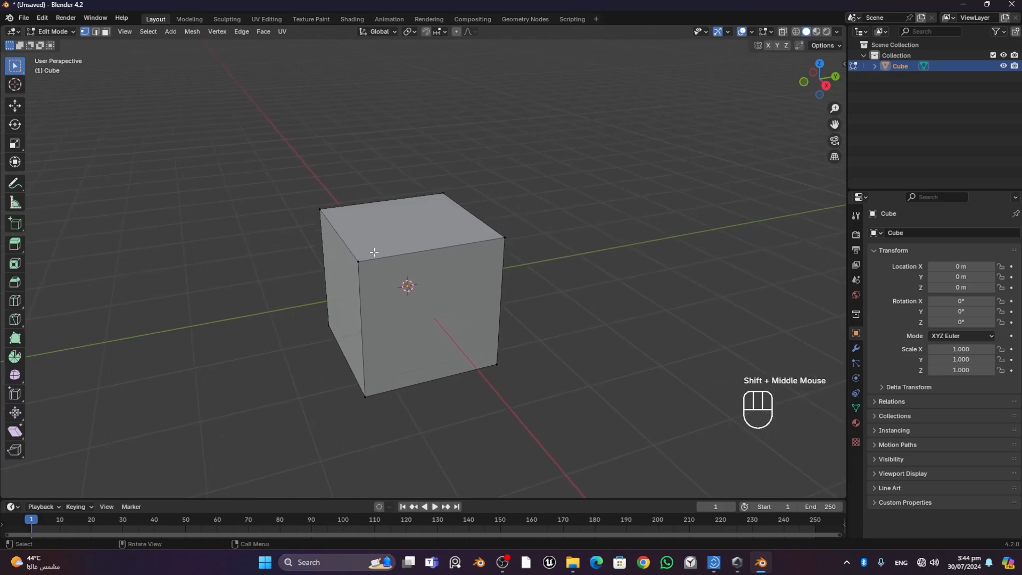
# - Select the cube's four edges parallel to the Y axis and subdivide them to cut the cube in half
pyautogui.press('2')
pyautogui.keyDown('shift'); pyautogui.click(419, 250); pyautogui.keyUp('shift')
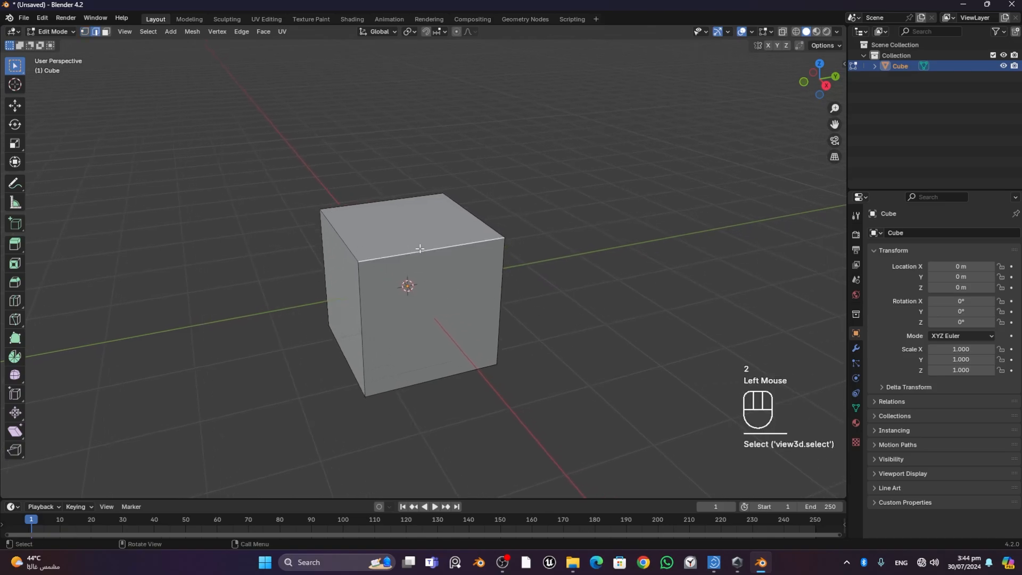
pyautogui.keyDown('shift'); pyautogui.click(394, 198); pyautogui.keyUp('shift')
pyautogui.keyDown('shift'); pyautogui.click(438, 378); pyautogui.keyUp('shift')
pyautogui.moveTo(442, 383); pyautogui.dragTo(598, 347, button='middle')
pyautogui.keyDown('shift'); pyautogui.click(388, 332); pyautogui.keyUp('shift')
pyautogui.moveTo(454, 326); pyautogui.dragTo(491, 335, button='middle')
pyautogui.rightClick(444, 264)
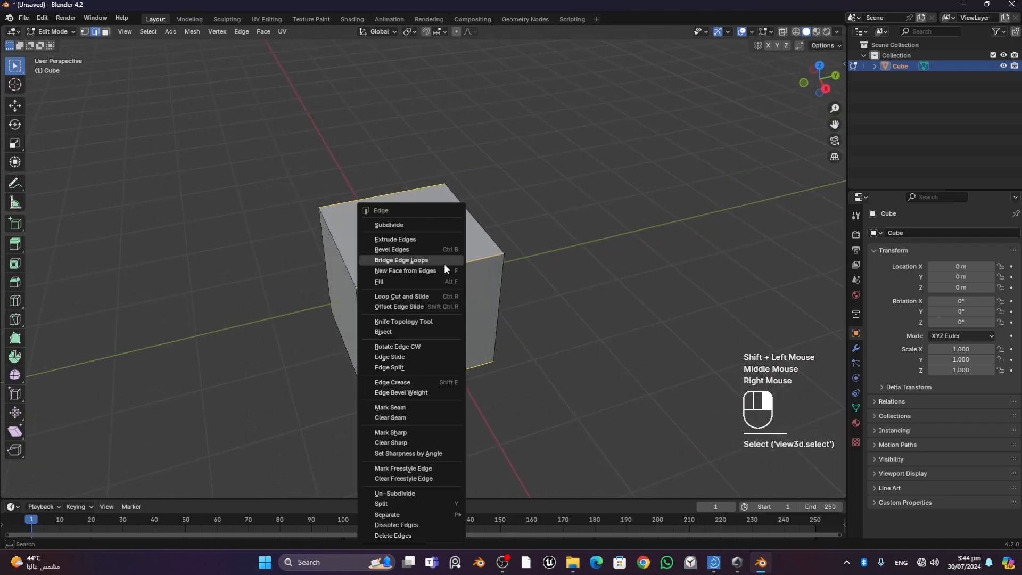
pyautogui.rightClick(394, 224)
# - Raise the centre edge of the cube's top face about 0.84 m along Z to form a roof ridge
pyautogui.moveTo(524, 301)
pyautogui.mouseDown(button='middle')
pyautogui.moveTo(517, 227)
pyautogui.moveTo(532, 306)
pyautogui.mouseUp(button='middle')
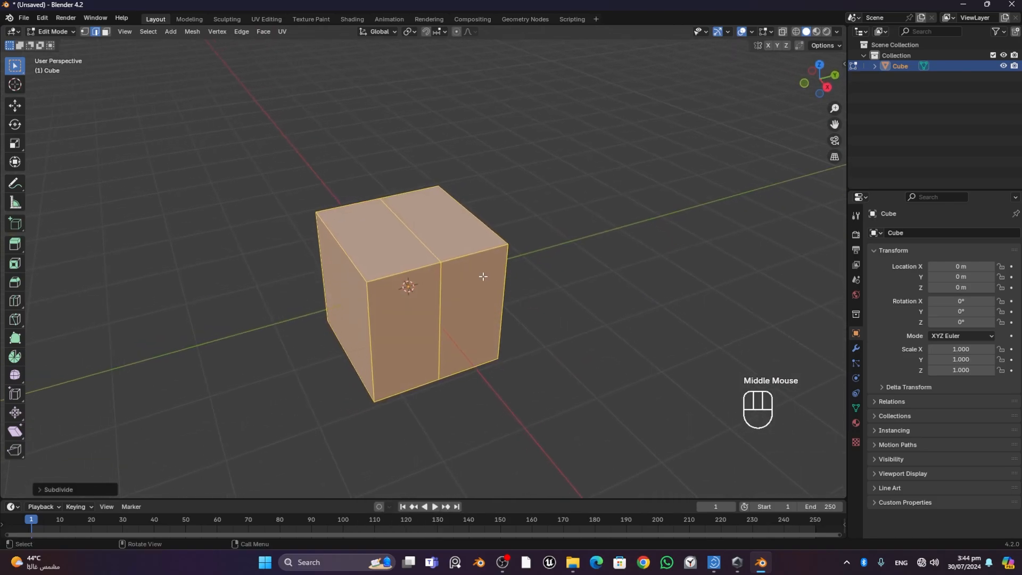
pyautogui.scroll(1, 461, 252)
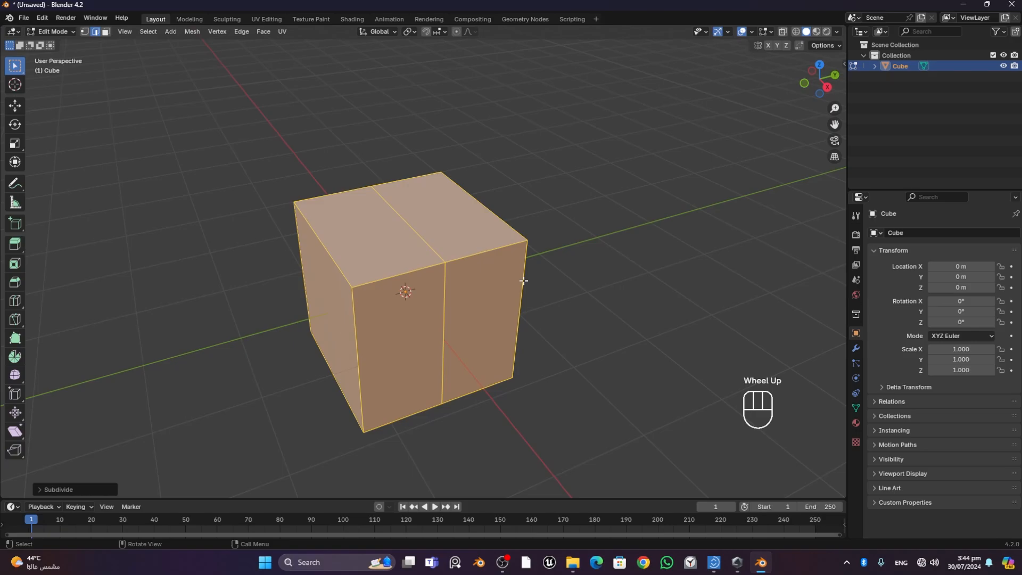
pyautogui.click(409, 224)
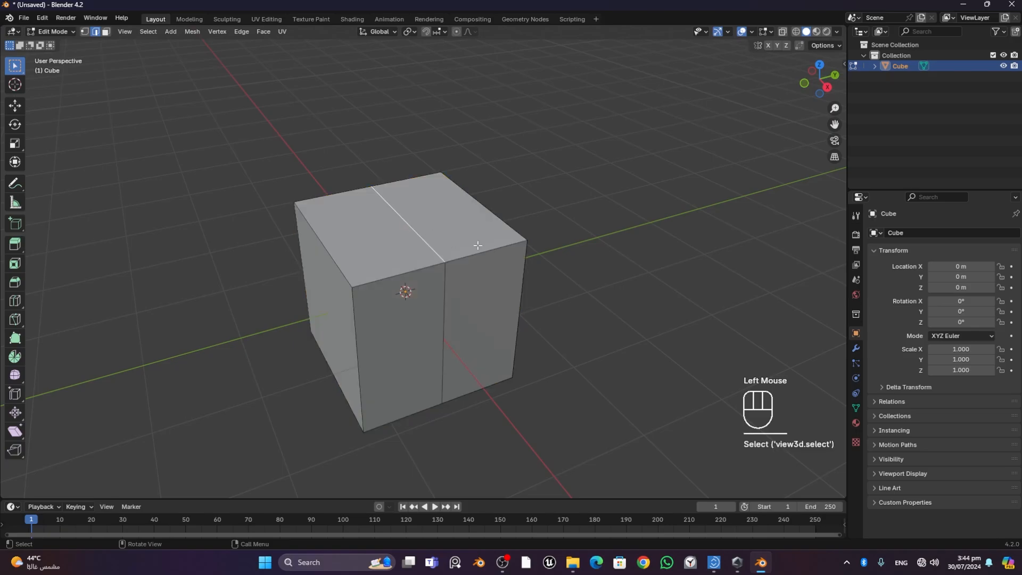
pyautogui.press('g')
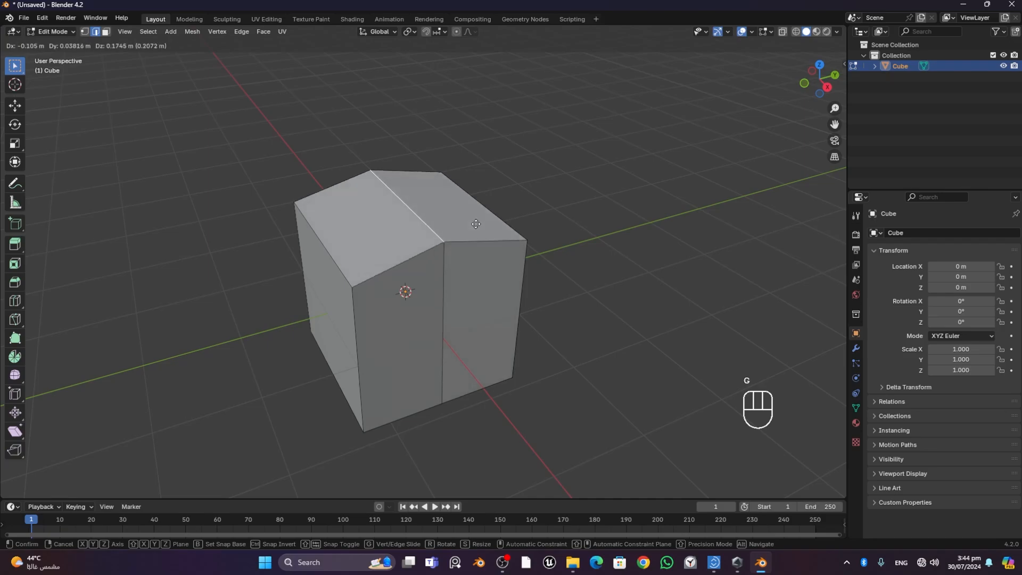
pyautogui.press('z')
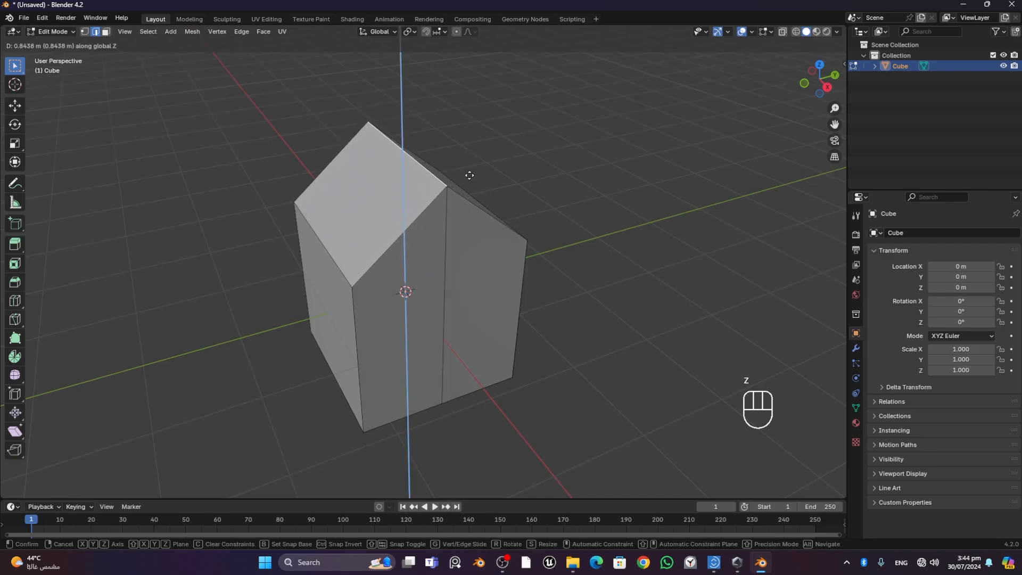
pyautogui.click(470, 175)
# - Select the two sloped roof edges and two base edges of the house's −Y half and subdivide them once
pyautogui.moveTo(580, 227); pyautogui.dragTo(362, 190, button='middle')
pyautogui.click(330, 163)
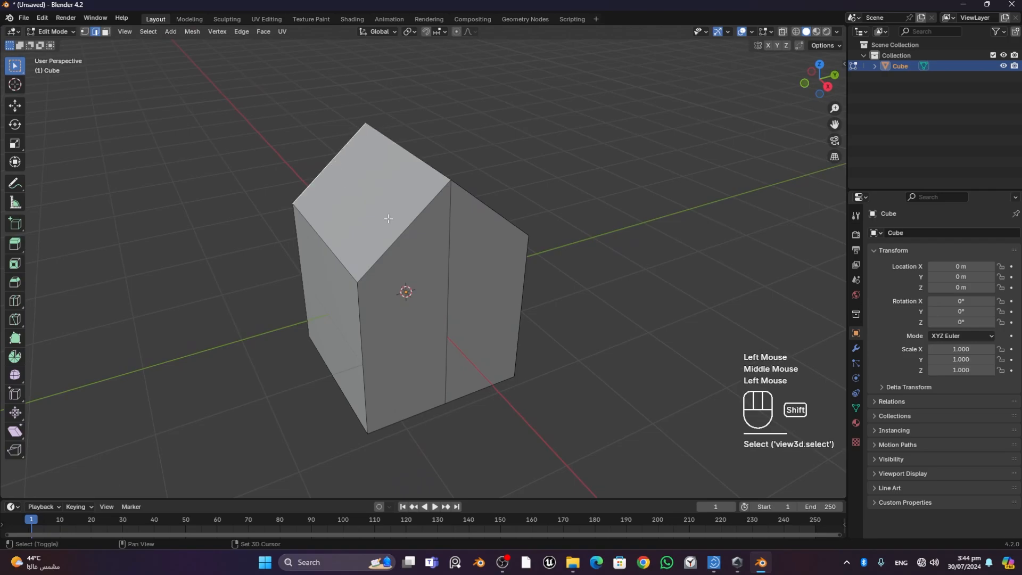
pyautogui.keyDown('shift'); pyautogui.click(406, 229); pyautogui.keyUp('shift')
pyautogui.keyDown('shift'); pyautogui.click(431, 412); pyautogui.keyUp('shift')
pyautogui.moveTo(432, 412); pyautogui.dragTo(386, 240, button='middle')
pyautogui.keyDown('shift'); pyautogui.click(386, 269); pyautogui.keyUp('shift')
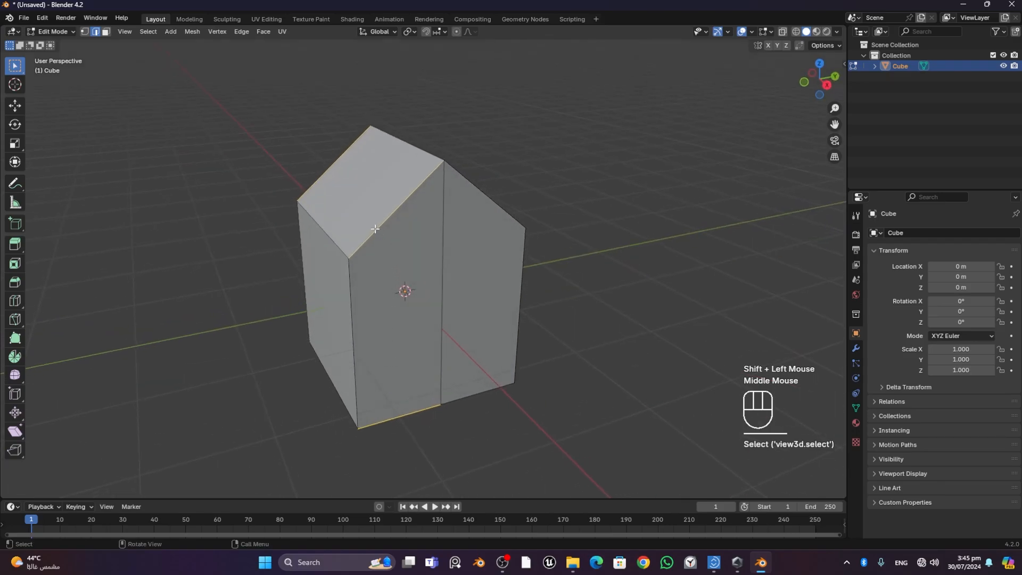
pyautogui.rightClick(374, 229)
pyautogui.click(363, 224)
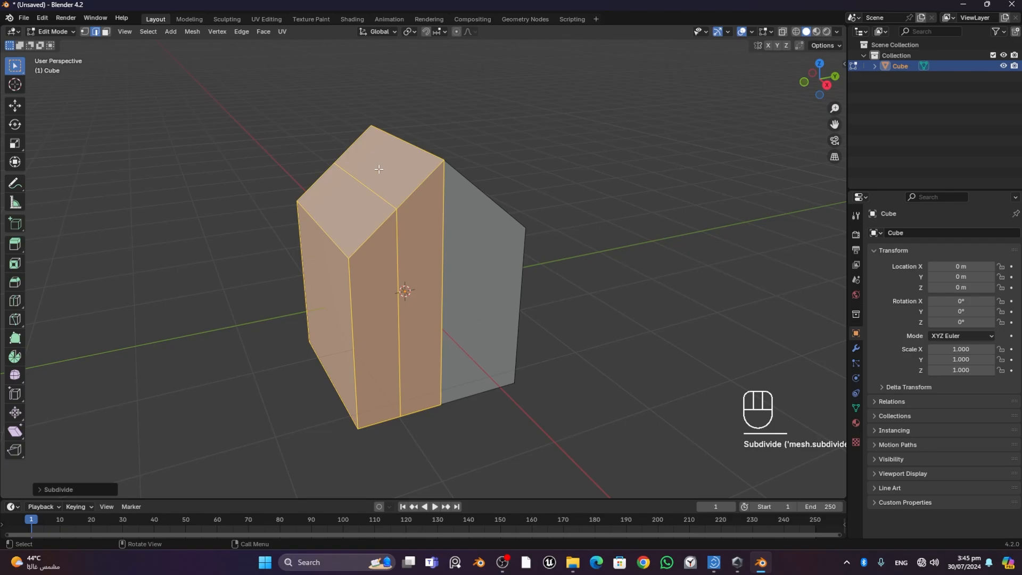
# - Subdivide the strip beside the ridge on the −Y half, using its two upper roof edges and two matching base edges
pyautogui.click(412, 193)
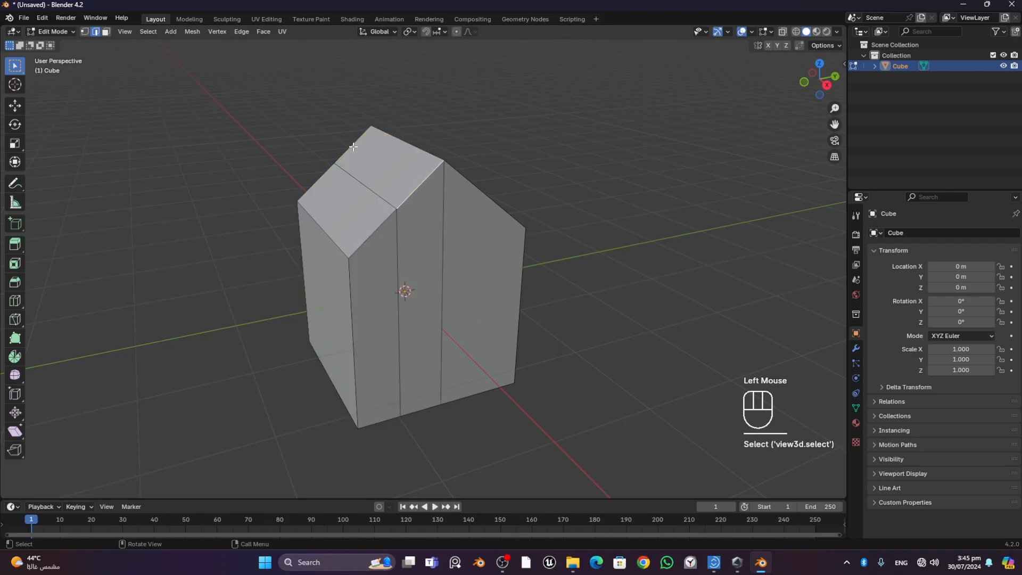
pyautogui.keyDown('shift'); pyautogui.click(353, 147); pyautogui.keyUp('shift')
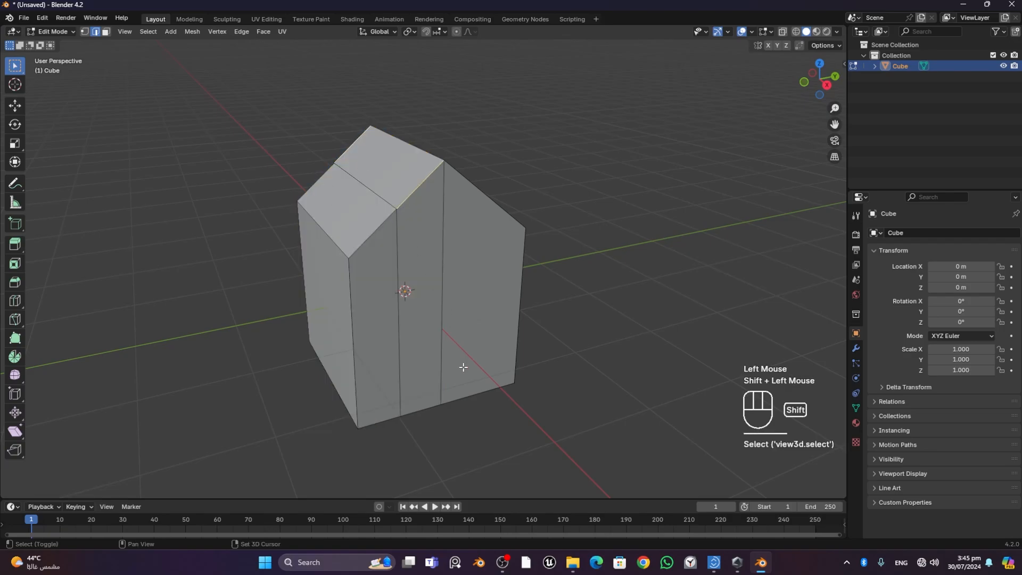
pyautogui.keyDown('shift'); pyautogui.click(441, 416); pyautogui.keyUp('shift')
pyautogui.moveTo(442, 422); pyautogui.dragTo(454, 309, button='middle')
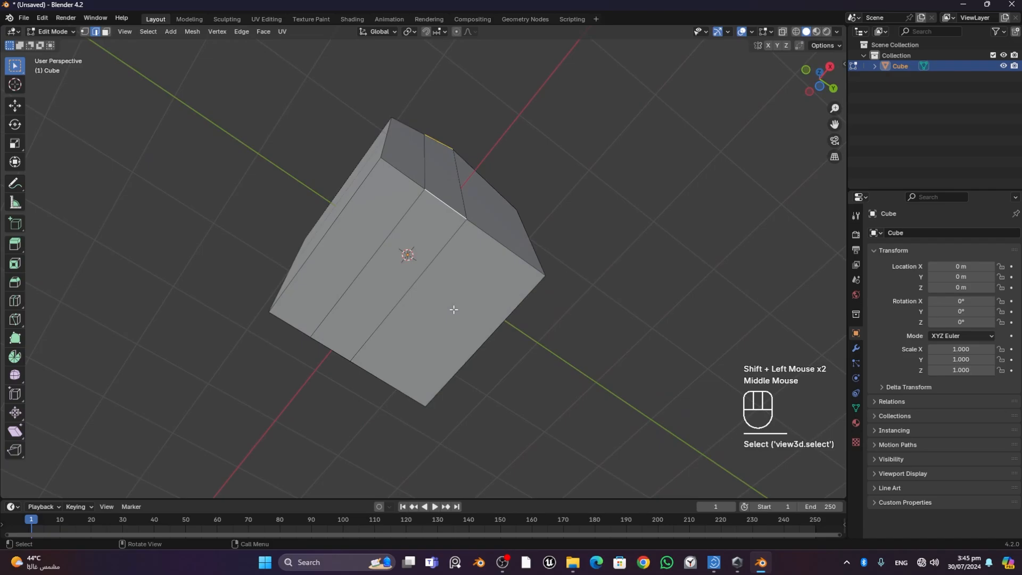
pyautogui.keyDown('shift'); pyautogui.click(334, 349); pyautogui.keyUp('shift')
pyautogui.moveTo(334, 349); pyautogui.dragTo(493, 265, button='middle')
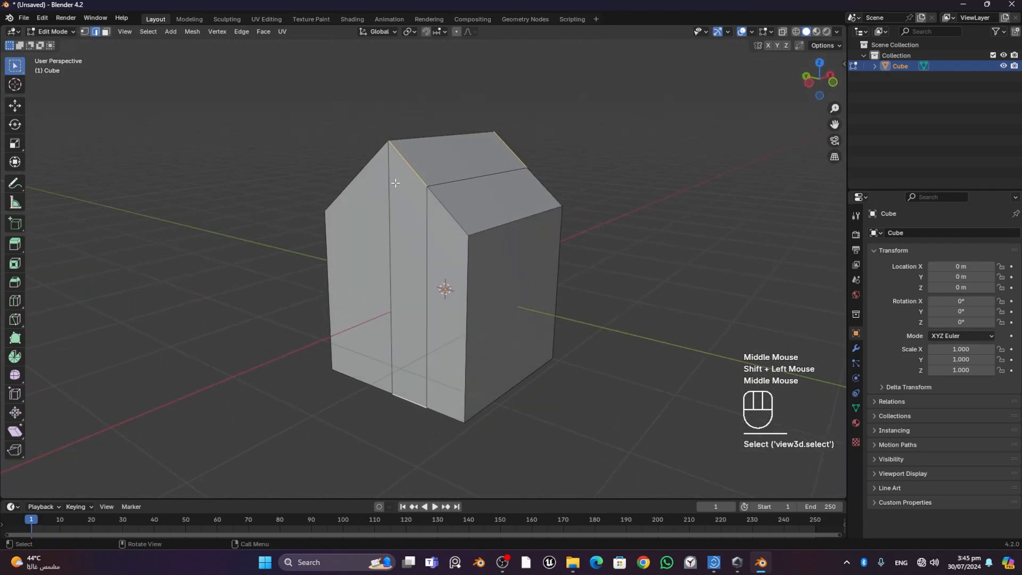
pyautogui.rightClick(410, 168)
pyautogui.click(402, 169)
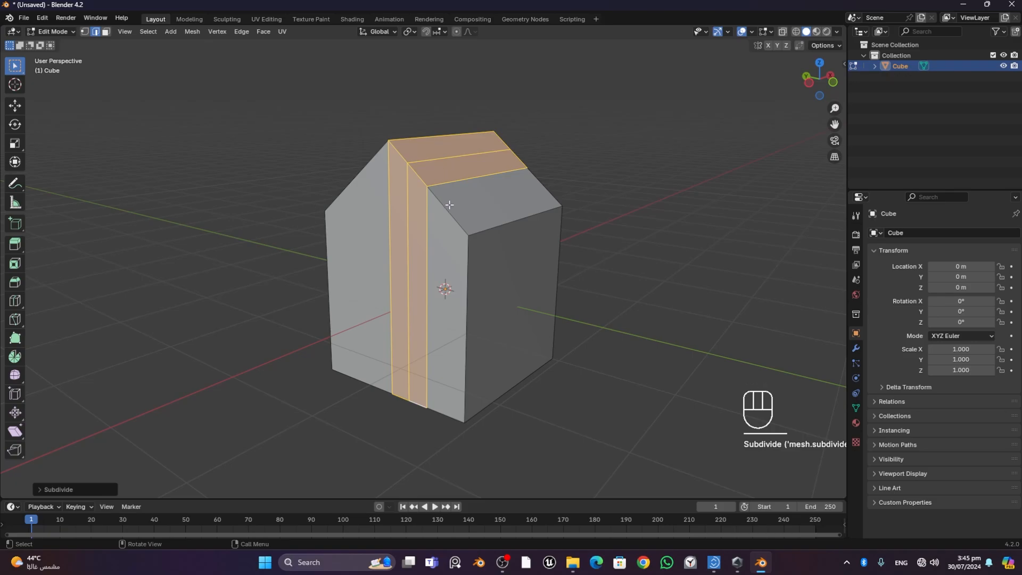
# - Select all the edges parallel to the X axis around the roof, walls and base, and subdivide them once
pyautogui.moveTo(581, 204); pyautogui.dragTo(468, 209, button='middle')
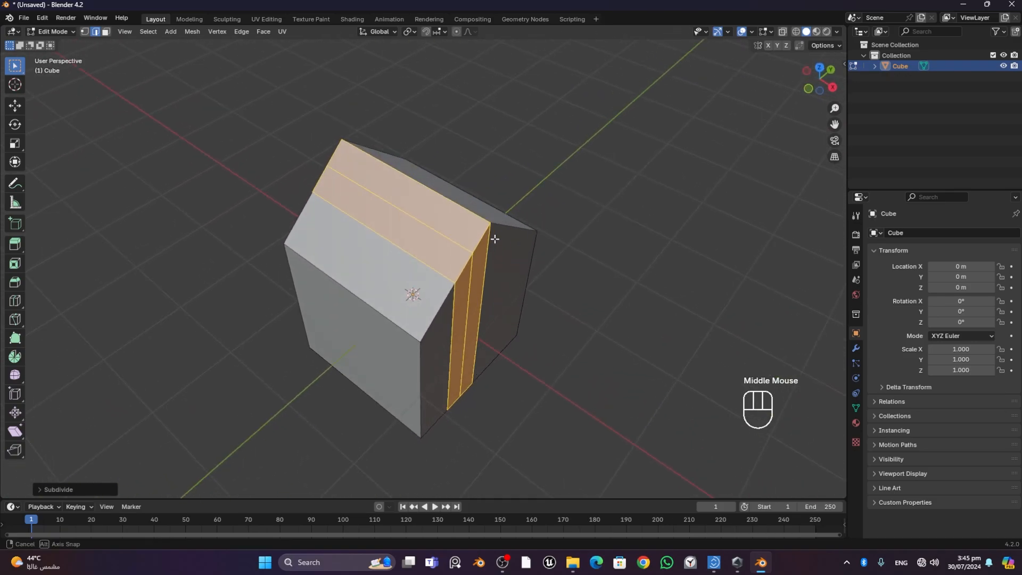
pyautogui.click(444, 235)
pyautogui.keyDown('shift'); pyautogui.click(438, 237); pyautogui.keyUp('shift')
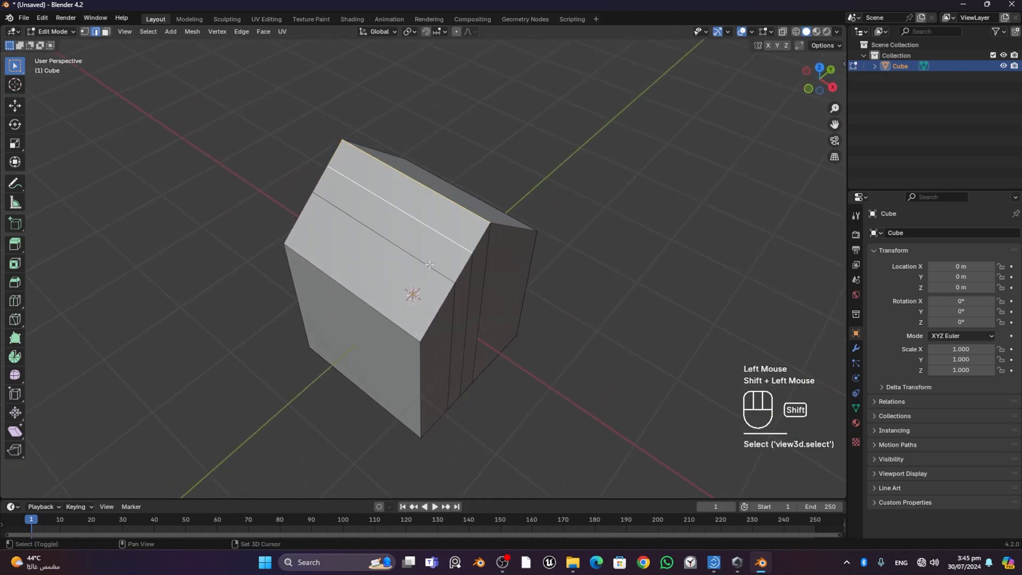
pyautogui.keyDown('shift'); pyautogui.click(426, 263); pyautogui.keyUp('shift')
pyautogui.keyDown('shift'); pyautogui.click(394, 320); pyautogui.keyUp('shift')
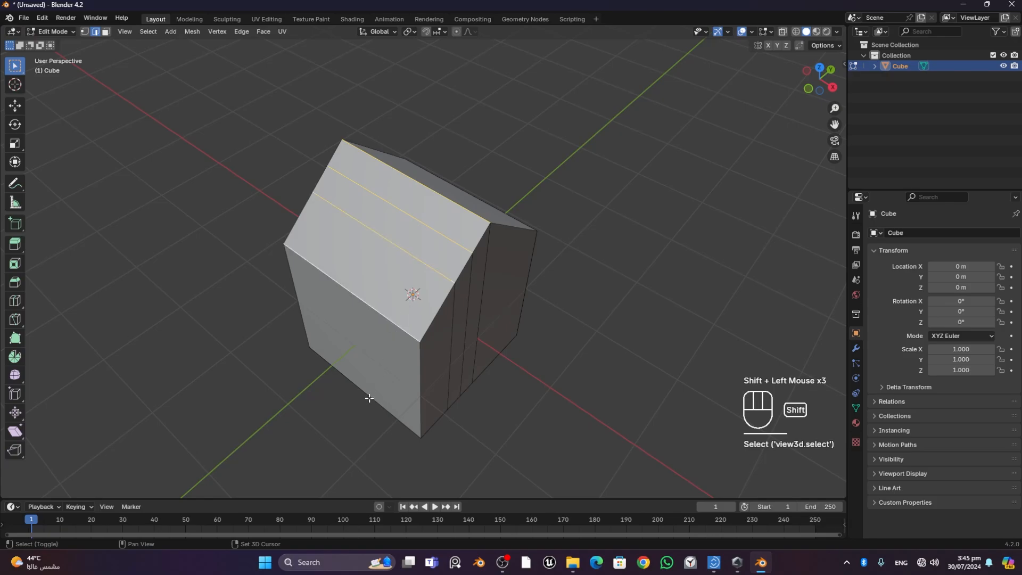
pyautogui.keyDown('shift'); pyautogui.click(365, 394); pyautogui.keyUp('shift')
pyautogui.moveTo(655, 347); pyautogui.dragTo(401, 324, button='middle')
pyautogui.scroll(2, 485, 325)
pyautogui.keyDown('shift'); pyautogui.click(474, 297); pyautogui.keyUp('shift')
pyautogui.keyDown('shift'); pyautogui.click(409, 334); pyautogui.keyUp('shift')
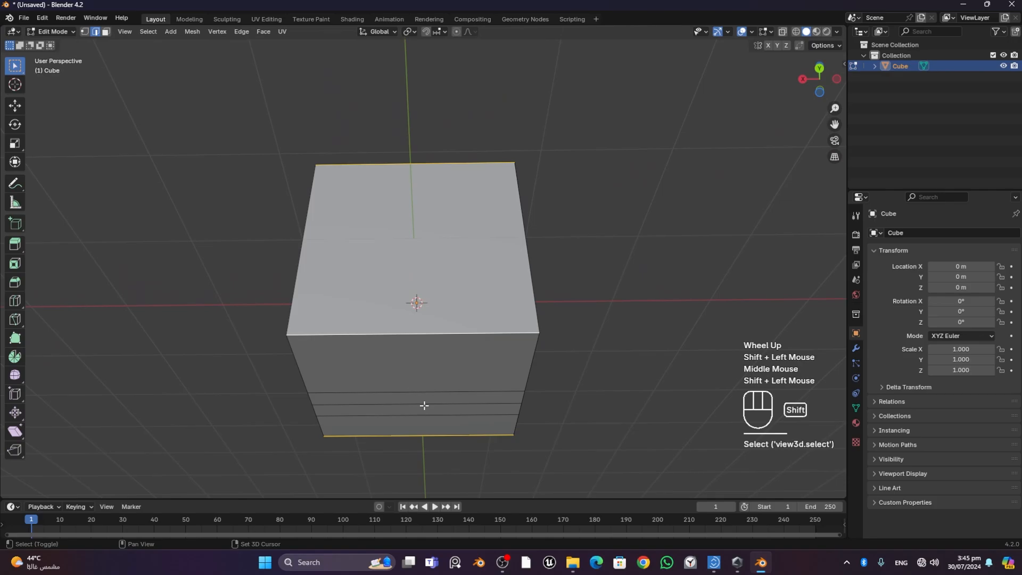
pyautogui.keyDown('shift'); pyautogui.click(420, 393); pyautogui.keyUp('shift')
pyautogui.keyDown('shift'); pyautogui.click(420, 404); pyautogui.keyUp('shift')
pyautogui.keyDown('shift'); pyautogui.click(419, 415); pyautogui.keyUp('shift')
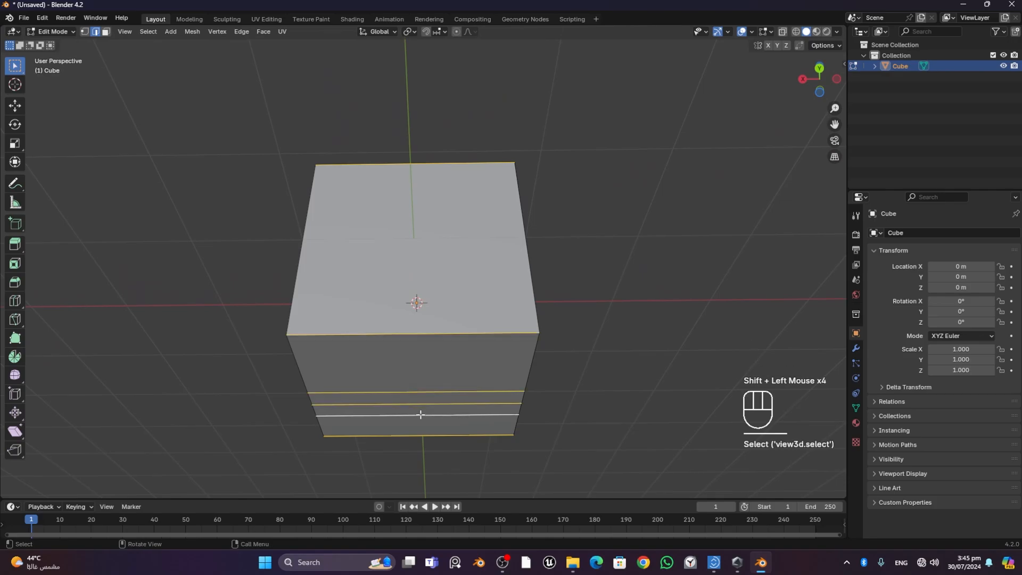
pyautogui.rightClick(420, 414)
pyautogui.click(393, 225)
# - Select the X-direction edges around the house's +X half and subdivide them once
pyautogui.moveTo(281, 255); pyautogui.dragTo(514, 307, button='middle')
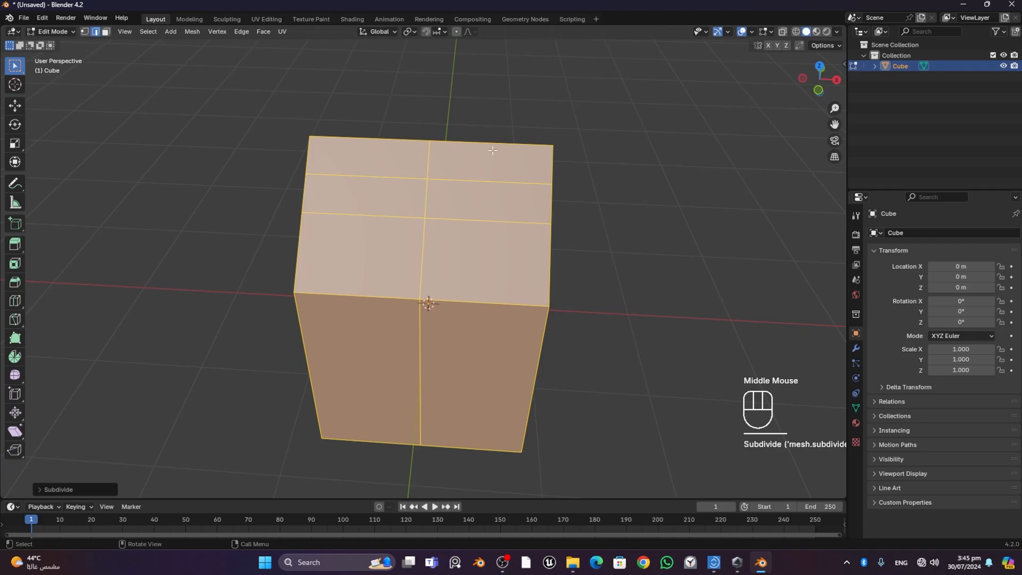
pyautogui.click(493, 152)
pyautogui.keyDown('shift'); pyautogui.click(496, 183); pyautogui.keyUp('shift')
pyautogui.keyDown('shift'); pyautogui.click(504, 221); pyautogui.keyUp('shift')
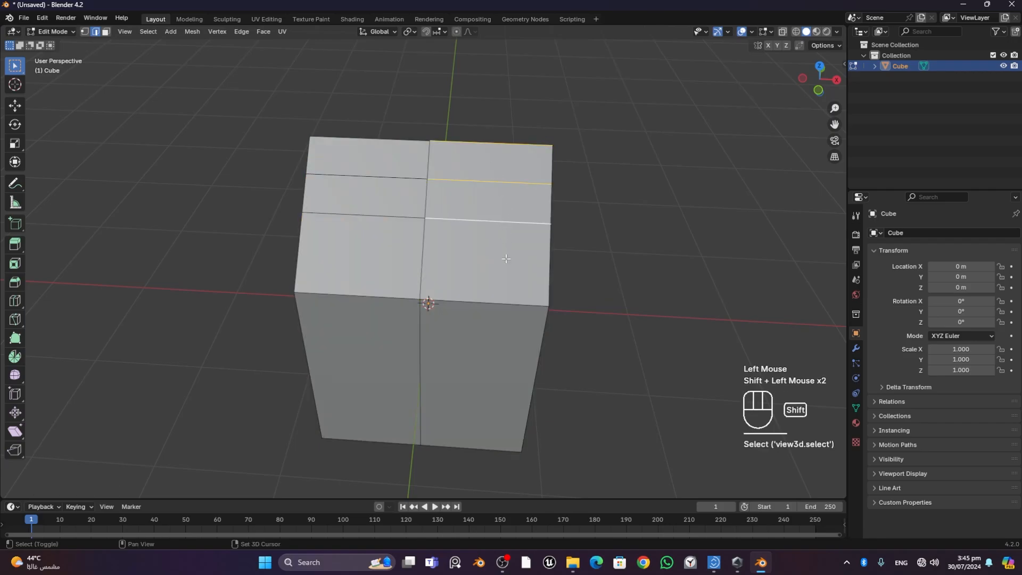
pyautogui.keyDown('shift'); pyautogui.click(499, 305); pyautogui.keyUp('shift')
pyautogui.keyDown('shift'); pyautogui.click(516, 449); pyautogui.keyUp('shift')
pyautogui.moveTo(506, 447); pyautogui.dragTo(341, 320, button='middle')
pyautogui.keyDown('shift'); pyautogui.click(341, 320); pyautogui.keyUp('shift')
pyautogui.keyDown('shift'); pyautogui.click(374, 327); pyautogui.keyUp('shift')
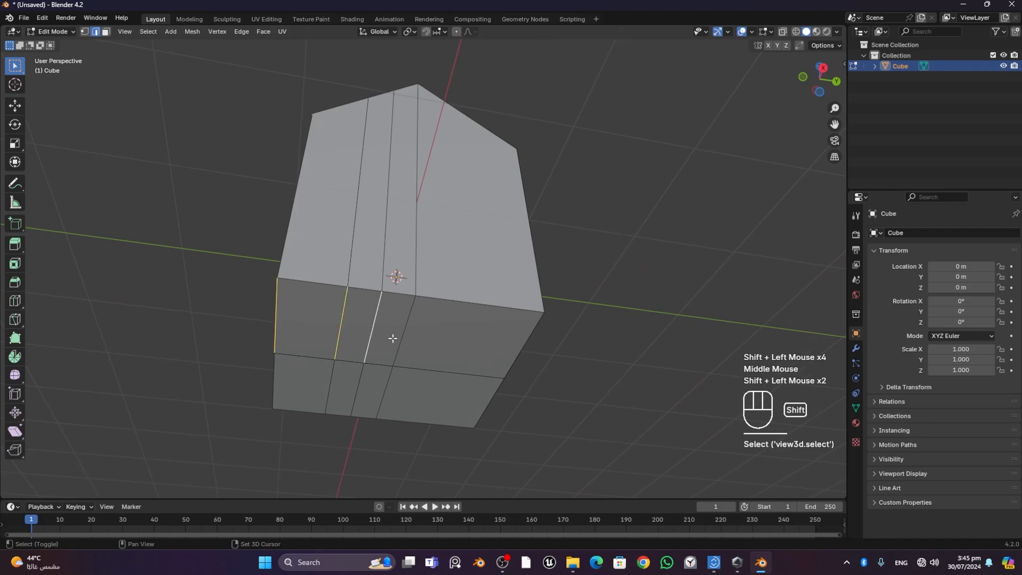
pyautogui.keyDown('shift'); pyautogui.click(402, 337); pyautogui.keyUp('shift')
pyautogui.keyDown('shift'); pyautogui.click(524, 338); pyautogui.keyUp('shift')
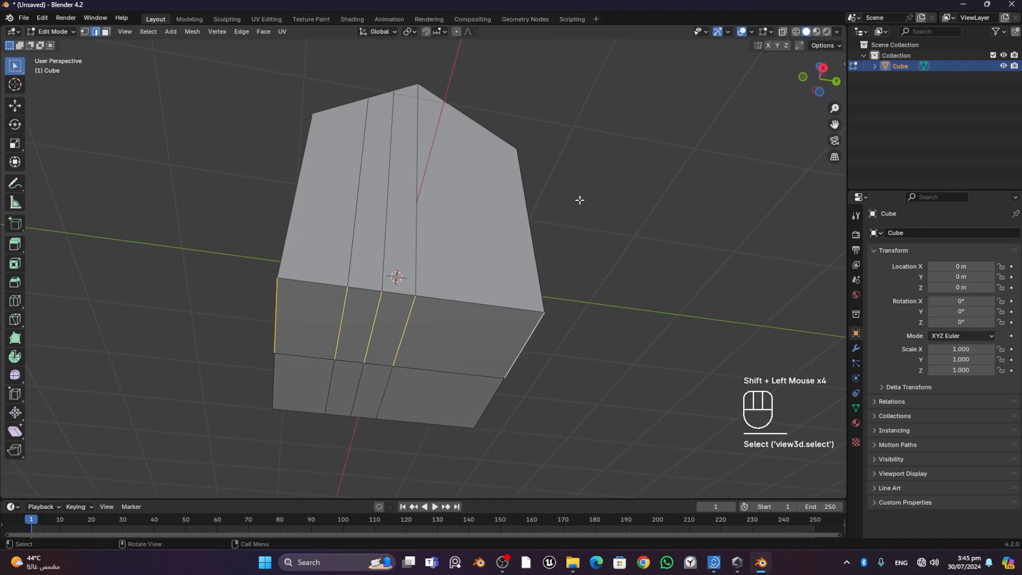
pyautogui.moveTo(580, 201); pyautogui.dragTo(484, 289, button='middle')
pyautogui.keyDown('shift'); pyautogui.click(405, 232); pyautogui.keyUp('shift')
pyautogui.rightClick(406, 227)
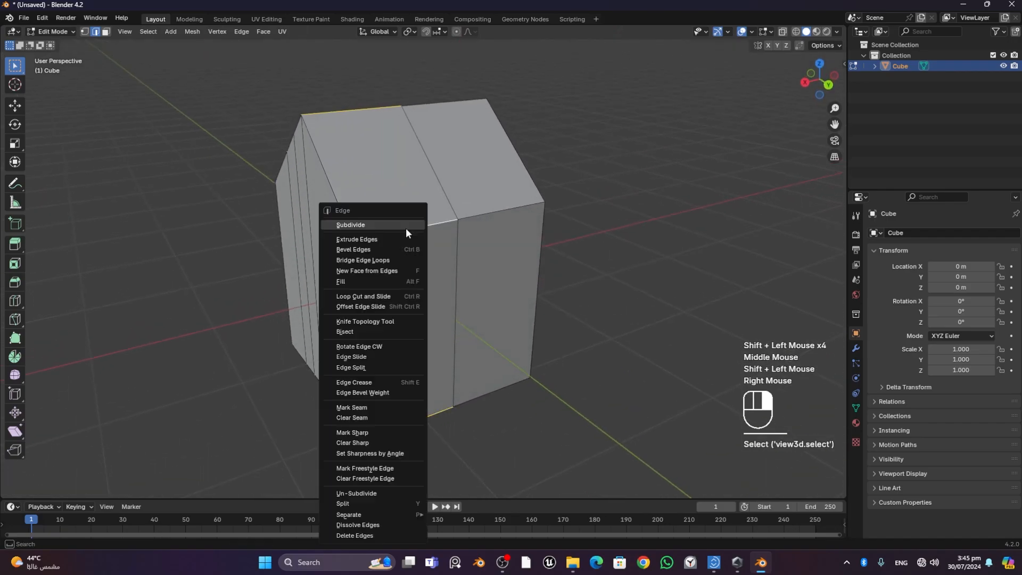
pyautogui.click(375, 225)
# - In face mode, extrude the small middle face of the divided roof slope about 0.63 m along global Z as a chimney
pyautogui.moveTo(375, 229); pyautogui.dragTo(470, 286, button='middle')
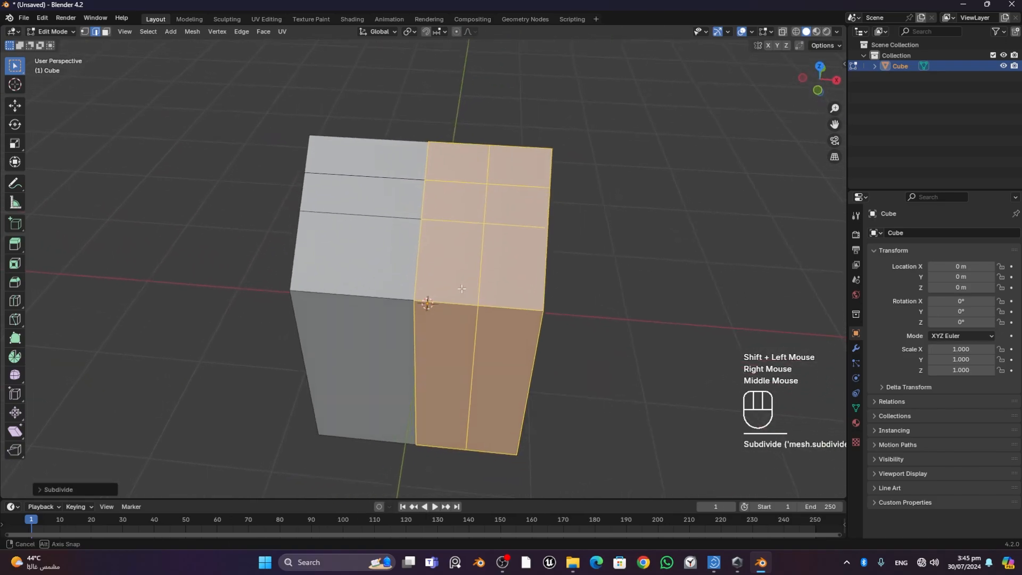
pyautogui.click(516, 214)
pyautogui.moveTo(454, 206); pyautogui.dragTo(593, 223, button='middle')
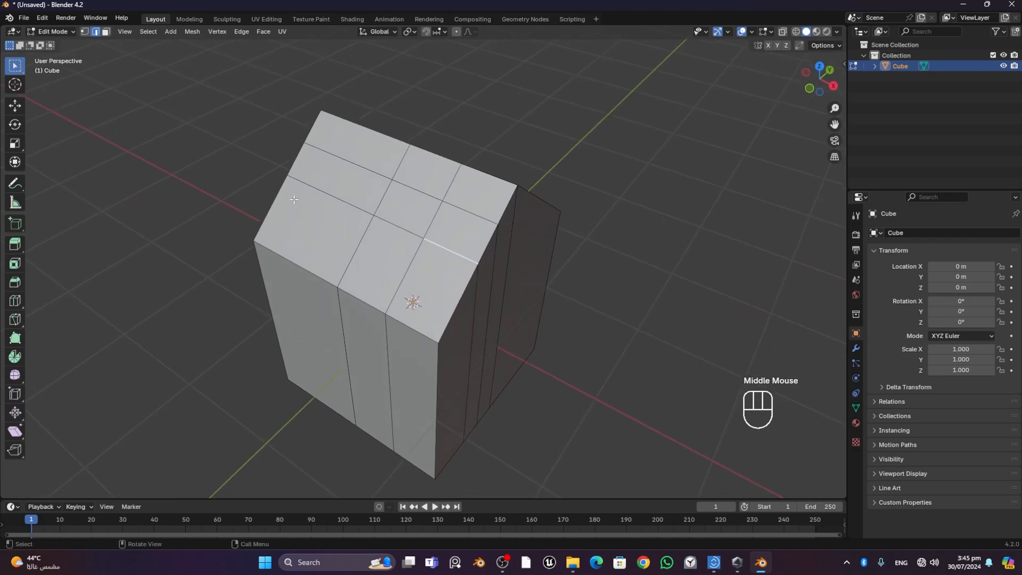
pyautogui.click(106, 32)
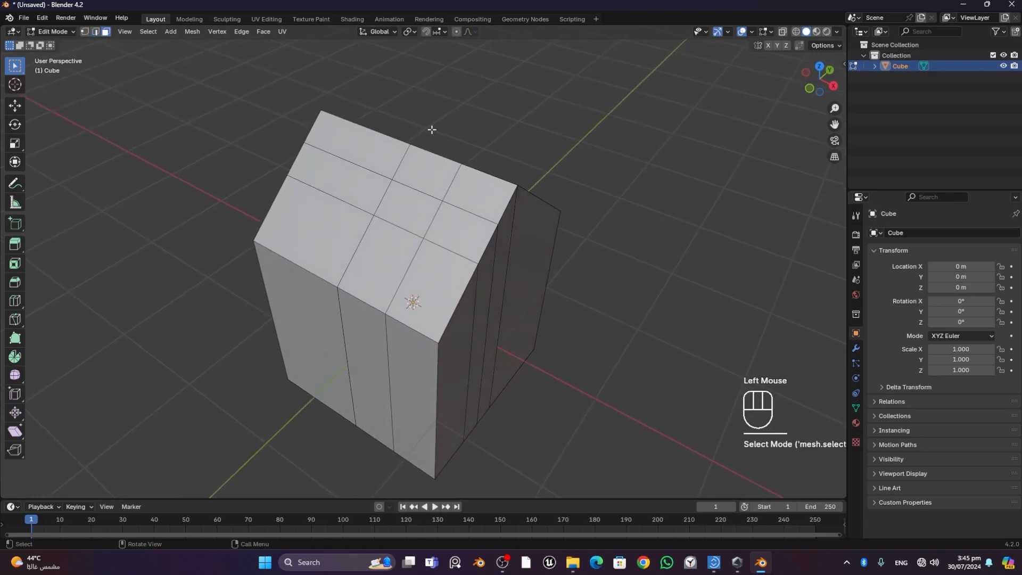
pyautogui.click(406, 208)
pyautogui.press('e')
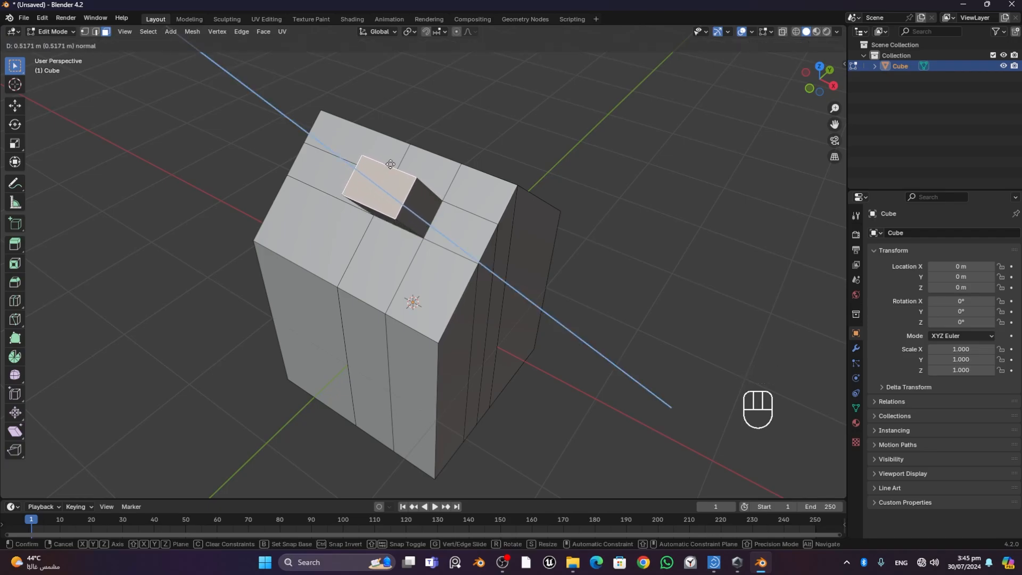
pyautogui.press('z')
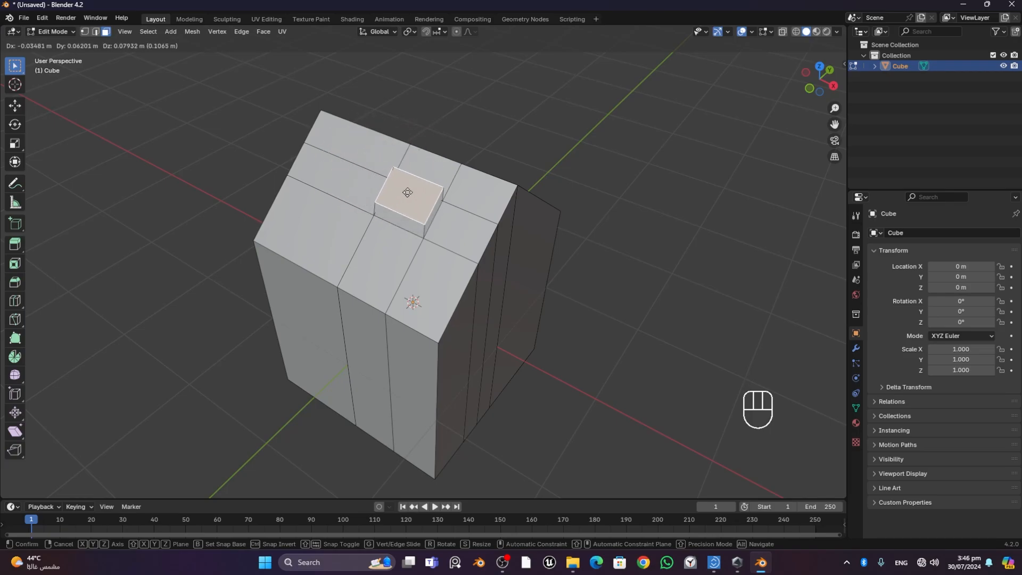
pyautogui.press('z')
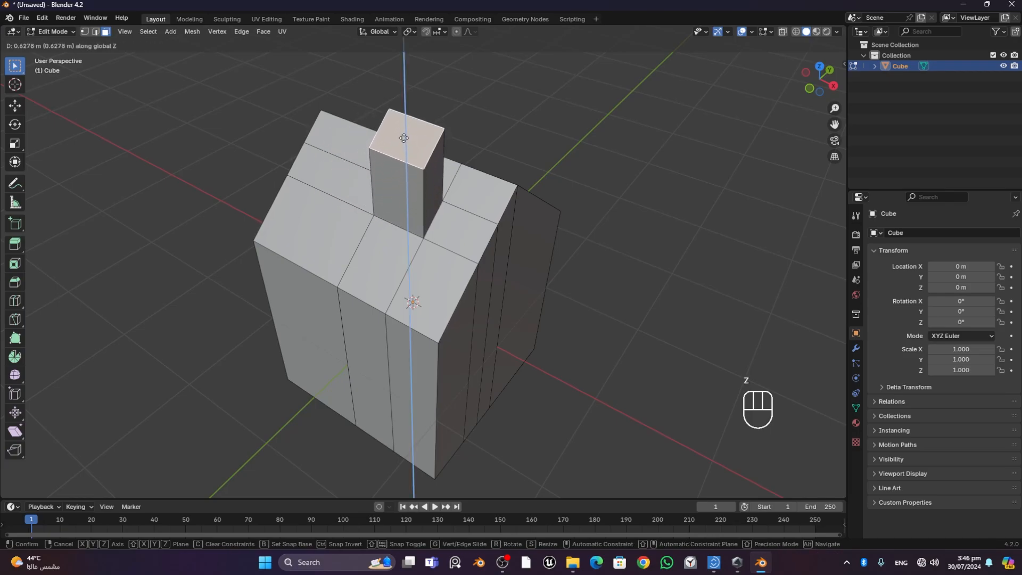
pyautogui.click(404, 136)
pyautogui.moveTo(643, 240); pyautogui.dragTo(591, 210, button='middle')
pyautogui.keyDown('shift'); pyautogui.moveTo(514, 196); pyautogui.dragTo(508, 233, button='middle'); pyautogui.keyUp('shift')
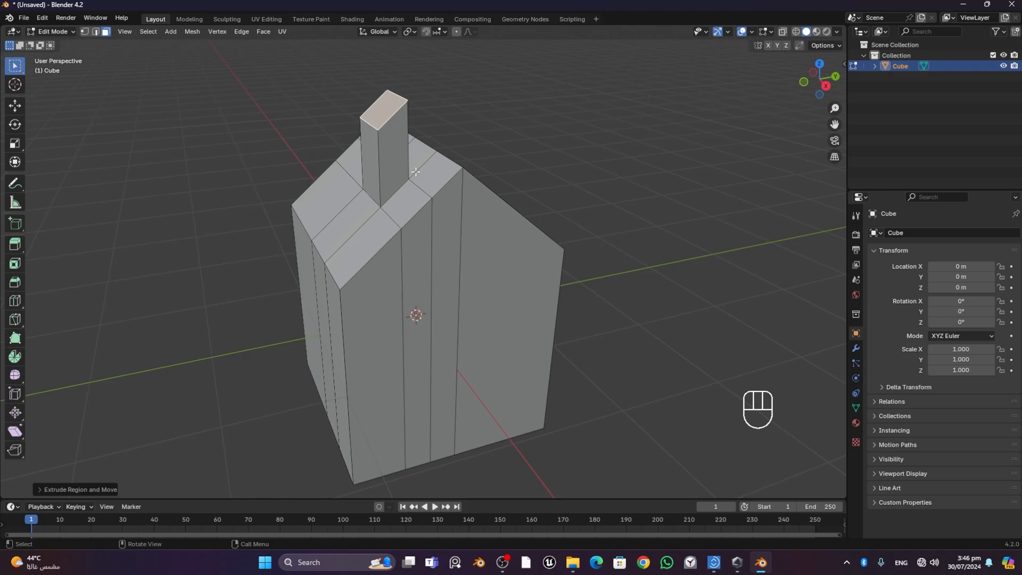
pyautogui.moveTo(402, 128); pyautogui.dragTo(616, 166, button='middle')
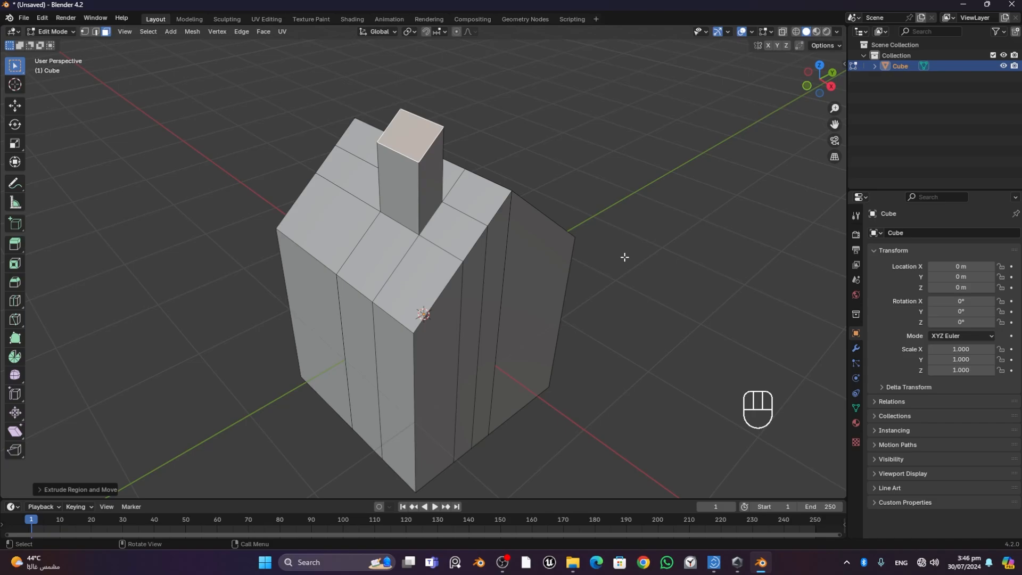
# - Undo the chimney extrusion and the last subdivision of the house's +X half
pyautogui.press('ctrl')
pyautogui.hotkey('ctrl', 'z')
pyautogui.hotkey('ctrl', 'z')
pyautogui.hotkey('ctrl', 'z')
pyautogui.hotkey('ctrl', 'z')
pyautogui.hotkey('ctrl', 'z')
pyautogui.hotkey('ctrl', 'z')
pyautogui.hotkey('ctrl', 'z')
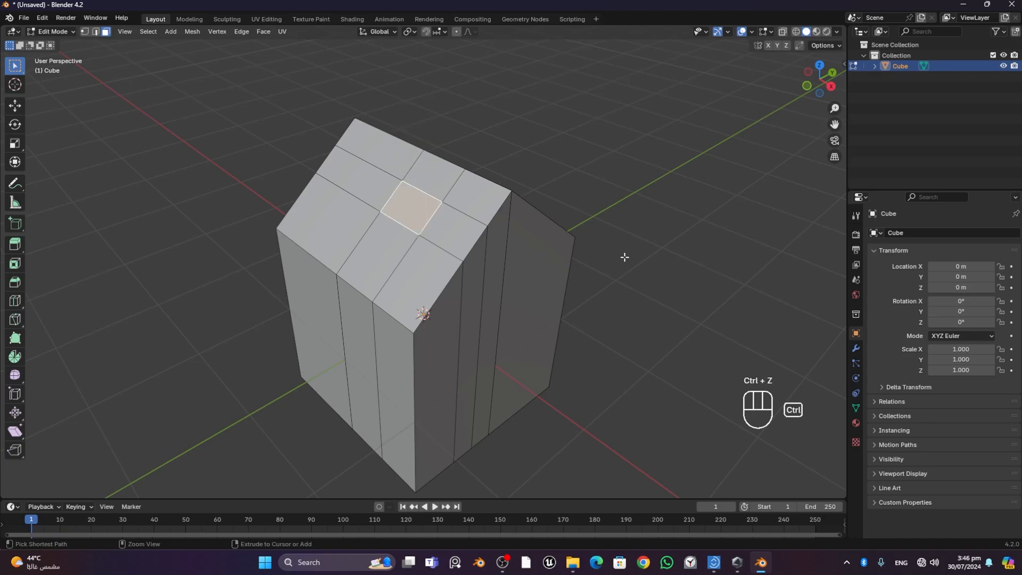
pyautogui.hotkey('ctrl', 'z')
pyautogui.hotkey('ctrl', 'z')
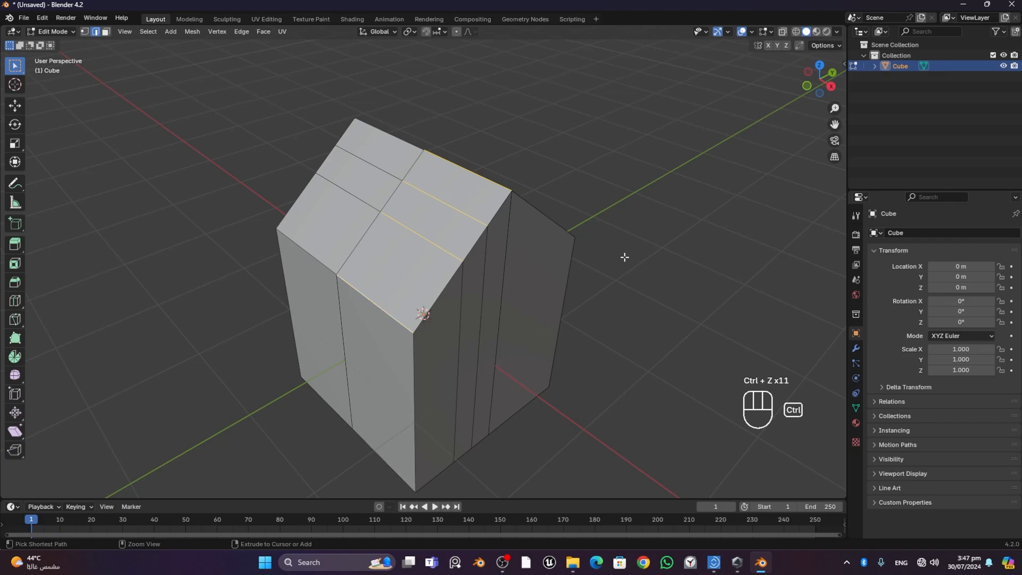
# - Undo the remaining roof and wall subdivisions, going back to the plain house with only the raised ridge
pyautogui.click(599, 221)
pyautogui.hotkey('ctrl', 'z')
pyautogui.hotkey('ctrl', 'z')
pyautogui.hotkey('ctrl', 'z')
pyautogui.hotkey('ctrl', 'z')
pyautogui.hotkey('ctrl', 'z')
pyautogui.hotkey('ctrl', 'z')
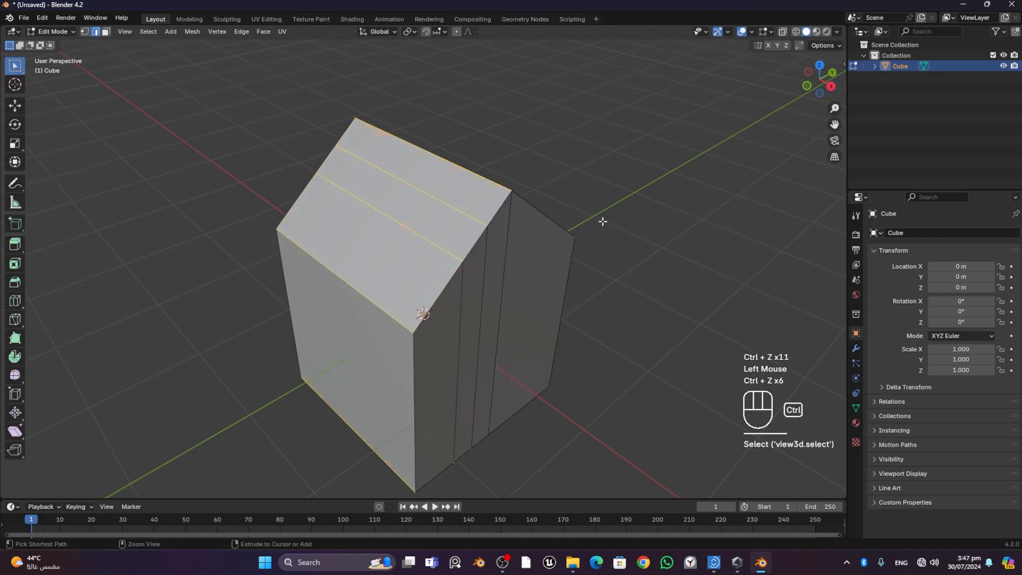
pyautogui.hotkey('ctrl', 'z')
pyautogui.hotkey('ctrl', 'z')
pyautogui.hotkey('ctrl', 'z')
pyautogui.hotkey('ctrl', 'z')
pyautogui.hotkey('ctrl', 'z')
pyautogui.hotkey('ctrl', 'z')
pyautogui.hotkey('ctrl', 'z')
pyautogui.hotkey('ctrl', 'z')
pyautogui.hotkey('ctrl', 'z')
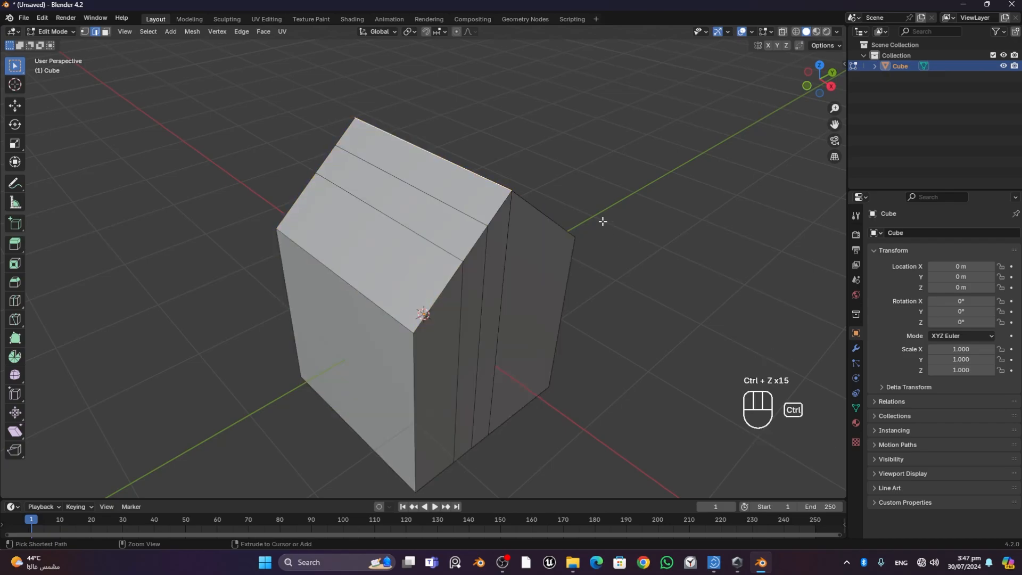
pyautogui.hotkey('ctrl', 'z')
pyautogui.hotkey('ctrl', 'z')
pyautogui.hotkey('ctrl', 'z')
pyautogui.hotkey('ctrl', 'z')
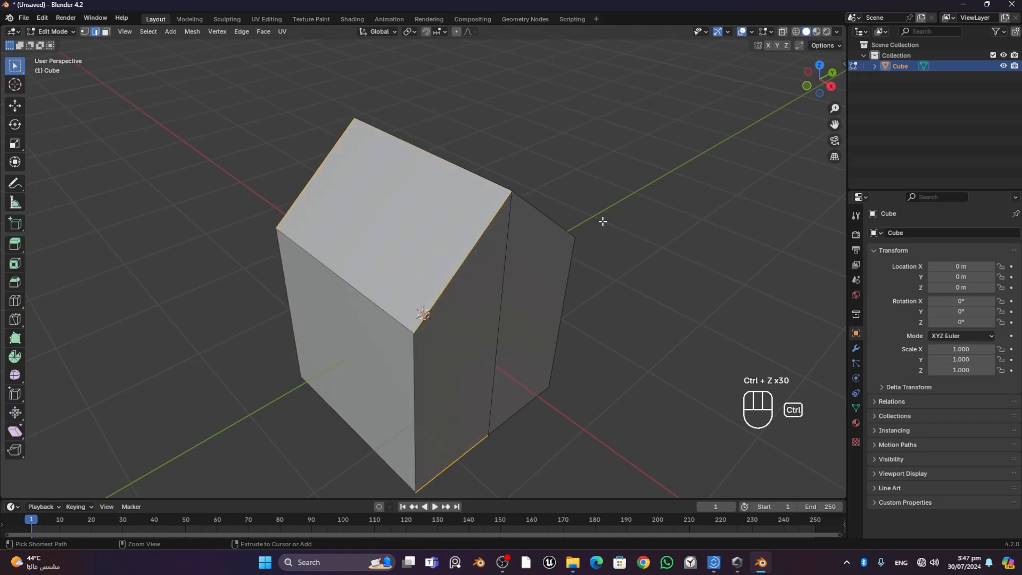
pyautogui.hotkey('ctrl', 'z')
pyautogui.moveTo(600, 221); pyautogui.dragTo(597, 244, button='middle')
pyautogui.hotkey('ctrl', 'z')
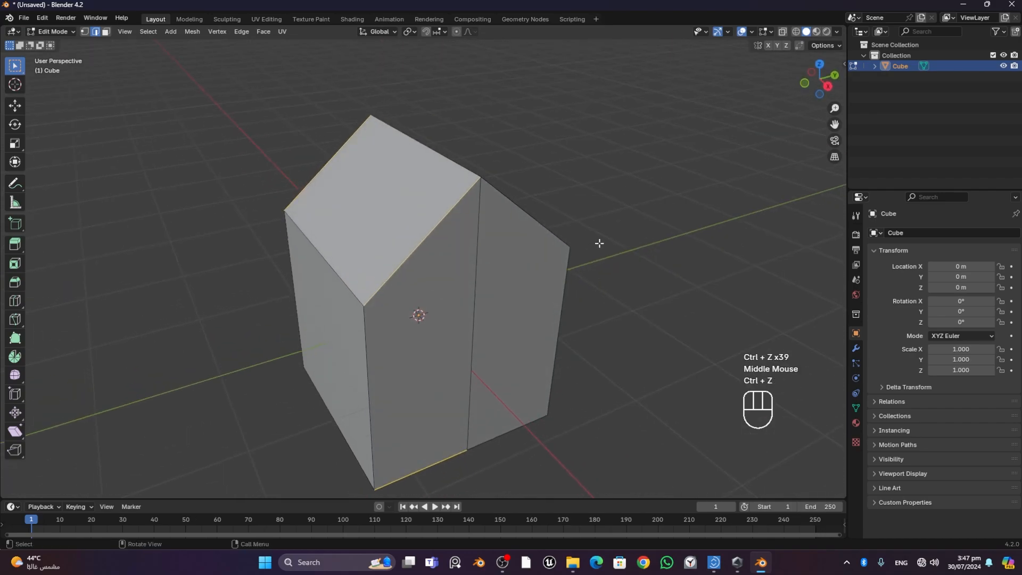
# - Delete the house in Object Mode and add a new mesh cube in its place
pyautogui.press('Tab')
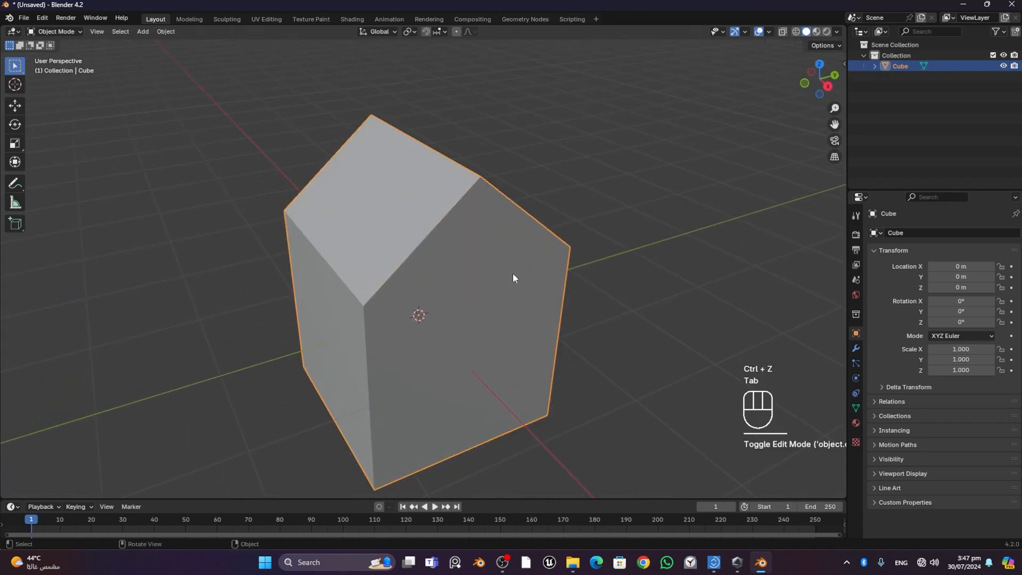
pyautogui.press('Delete')
pyautogui.hotkey('shift', 'a')
pyautogui.moveTo(512, 273)
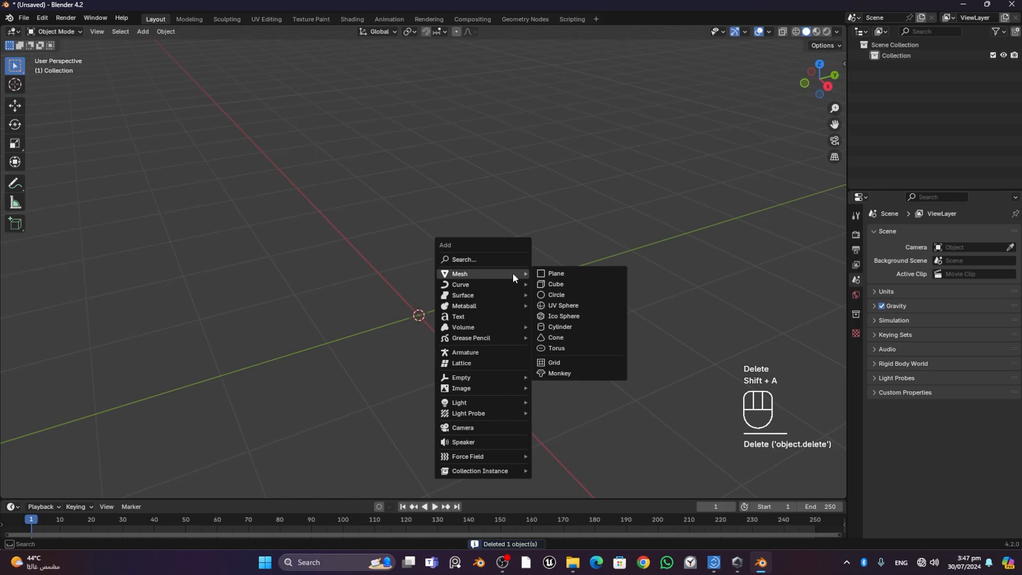
pyautogui.click(584, 285)
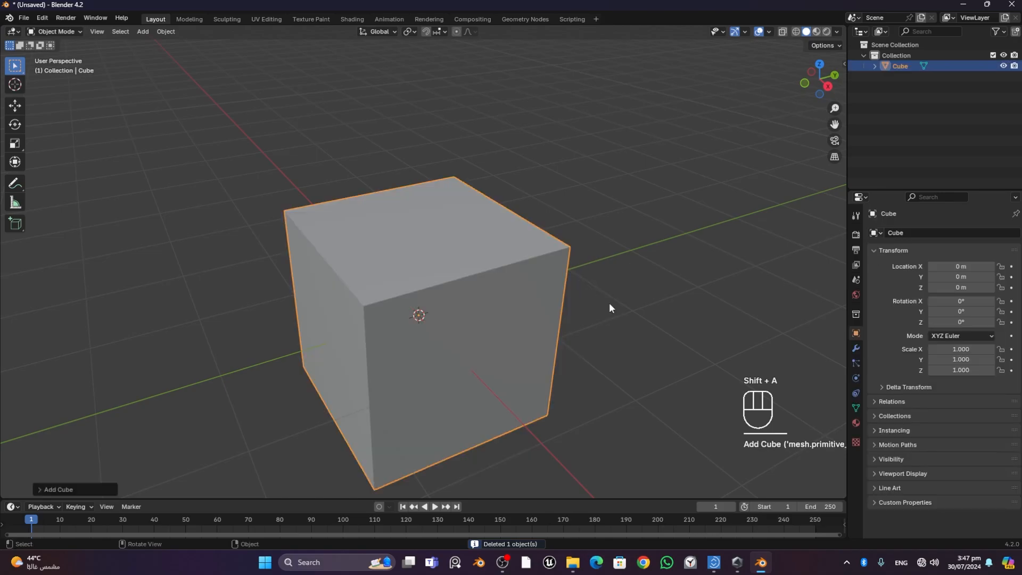
# - In Edit Mode, divide the new cube in half with one centred loop cut running parallel to the X axis
pyautogui.press('Tab')
pyautogui.click(596, 274)
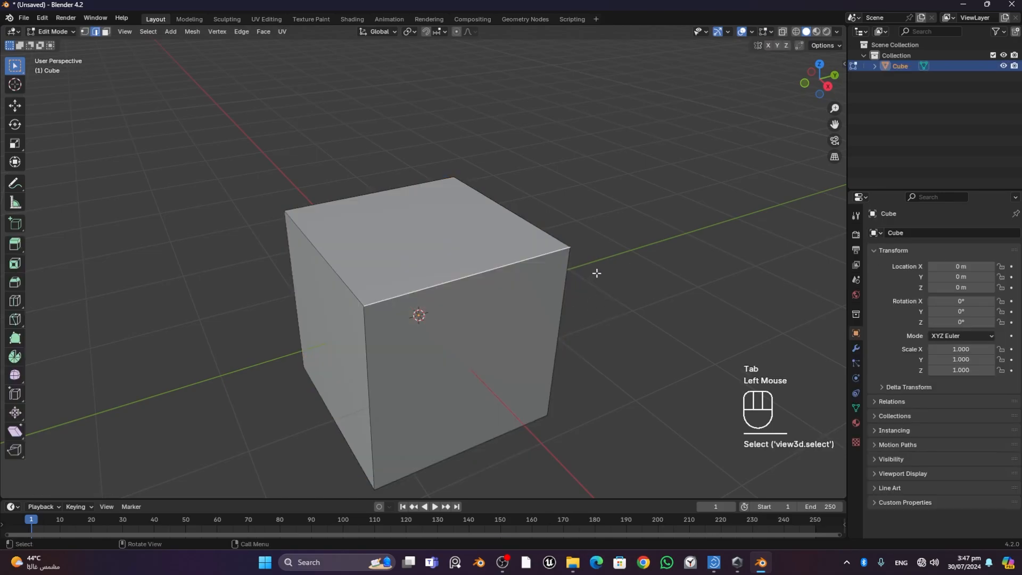
pyautogui.scroll(-1, 524, 266)
pyautogui.moveTo(448, 284); pyautogui.dragTo(458, 286, button='middle')
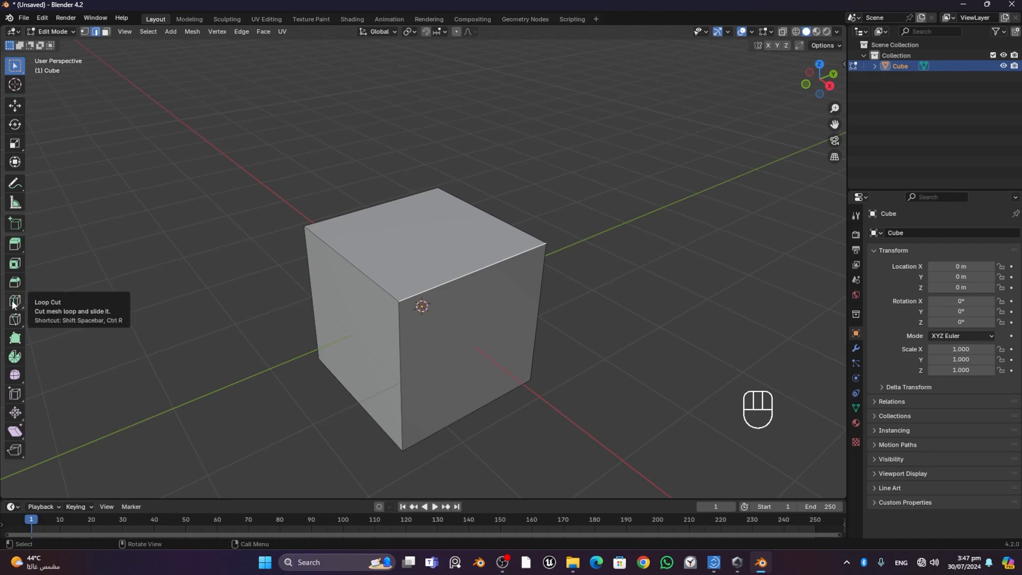
pyautogui.moveTo(12, 305); pyautogui.dragTo(54, 310)
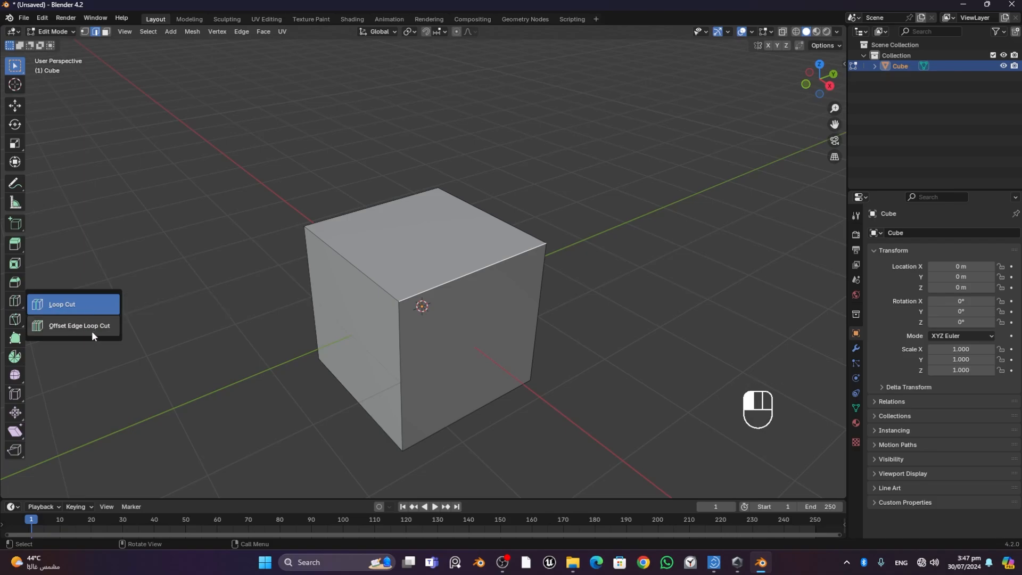
pyautogui.click(78, 308)
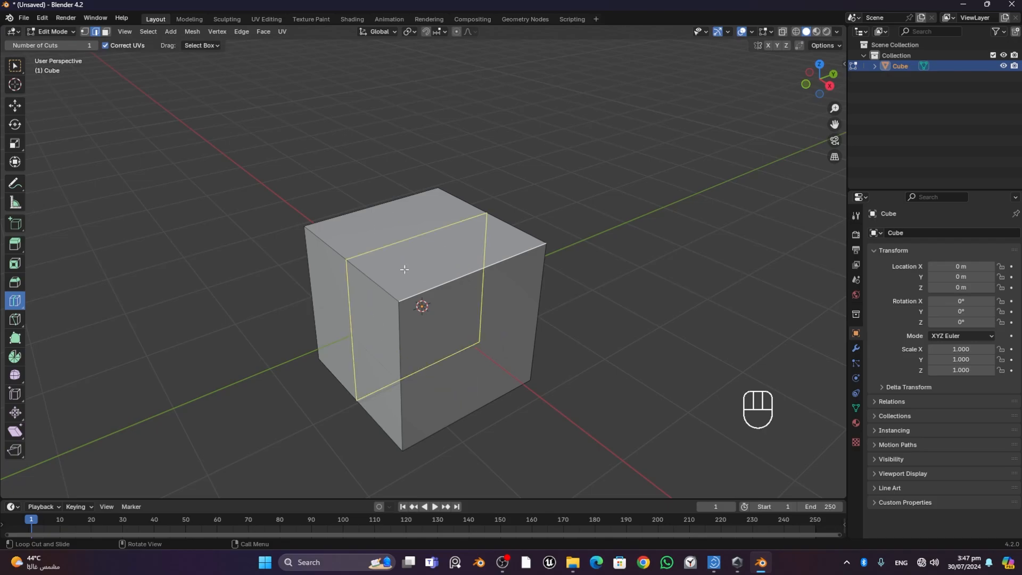
pyautogui.click(479, 278)
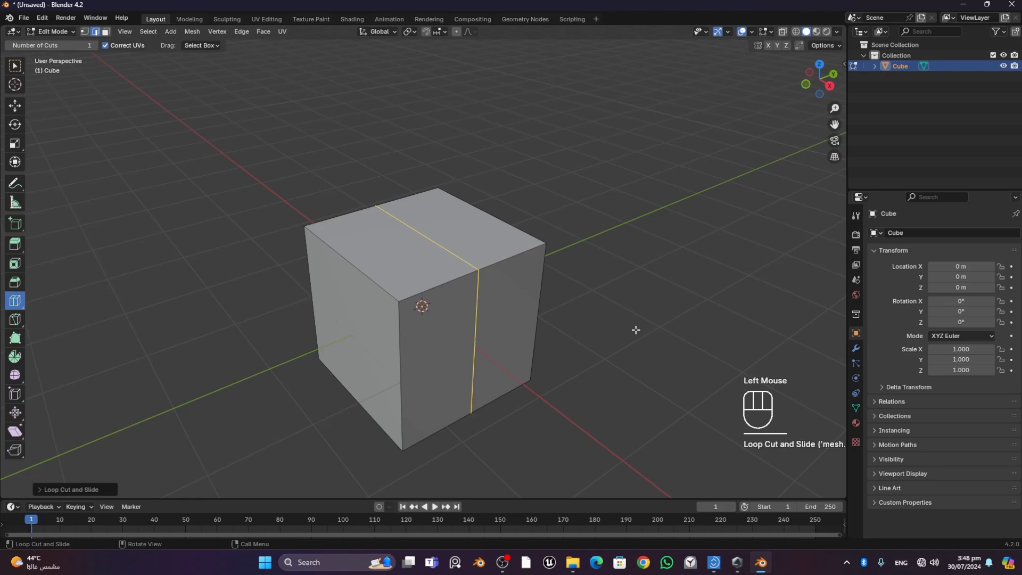
# - Select the middle edge on the cube's top and move it up along Z to form the roof ridge
pyautogui.moveTo(653, 321); pyautogui.dragTo(625, 325, button='middle')
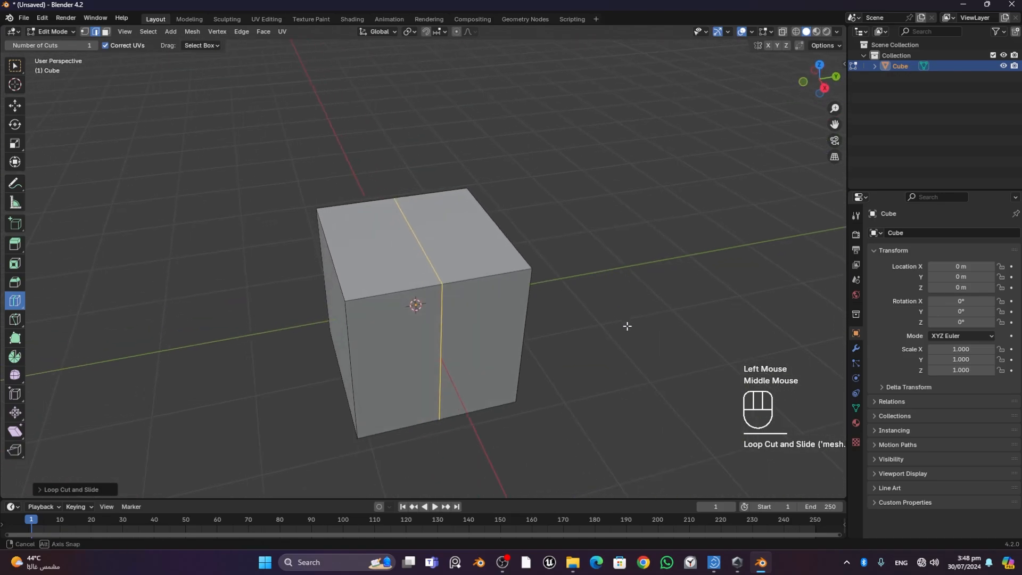
pyautogui.moveTo(567, 377); pyautogui.dragTo(604, 377, button='middle')
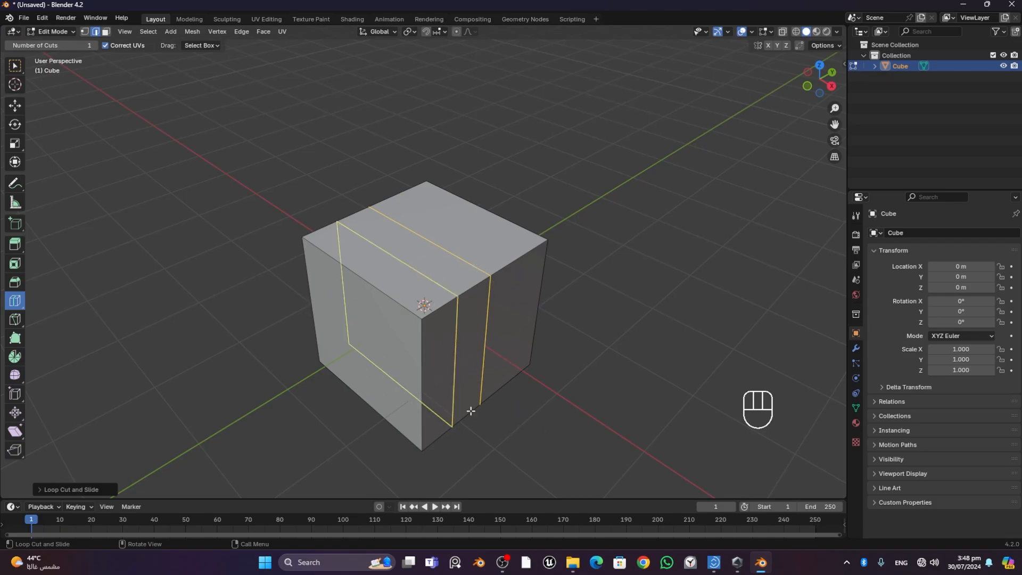
pyautogui.moveTo(663, 337); pyautogui.dragTo(415, 320, button='middle')
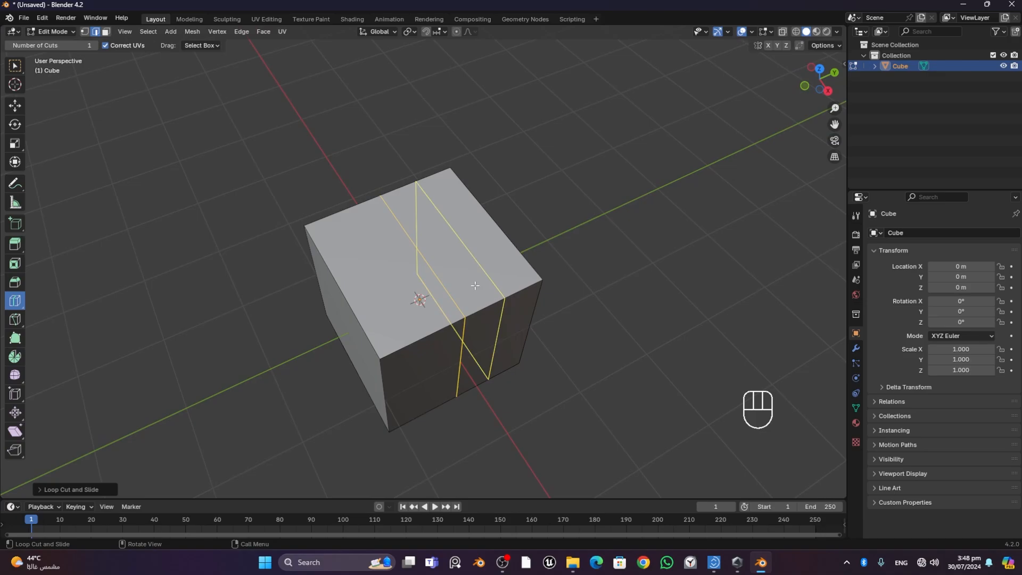
pyautogui.moveTo(633, 302); pyautogui.dragTo(626, 265, button='middle')
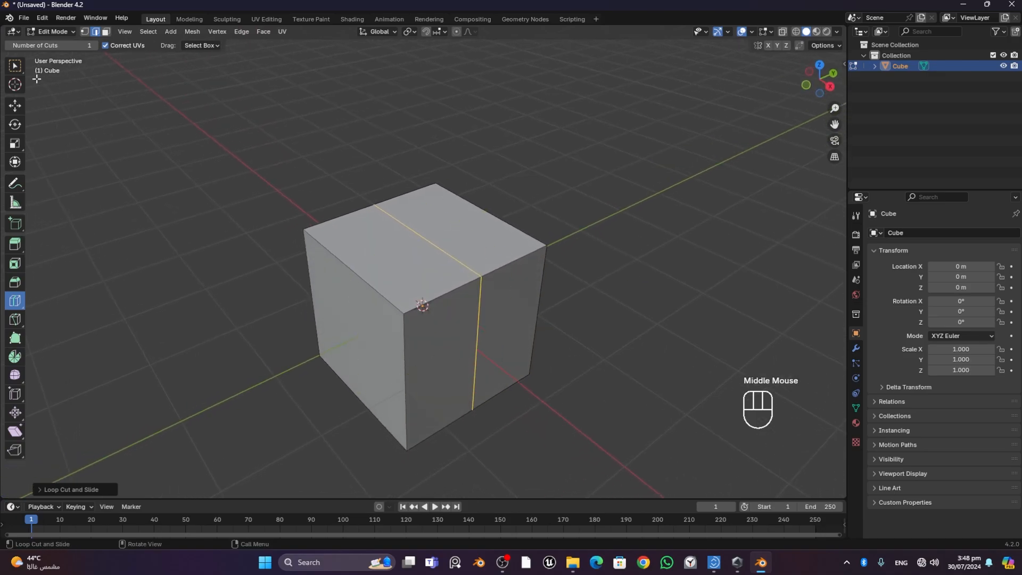
pyautogui.click(14, 107)
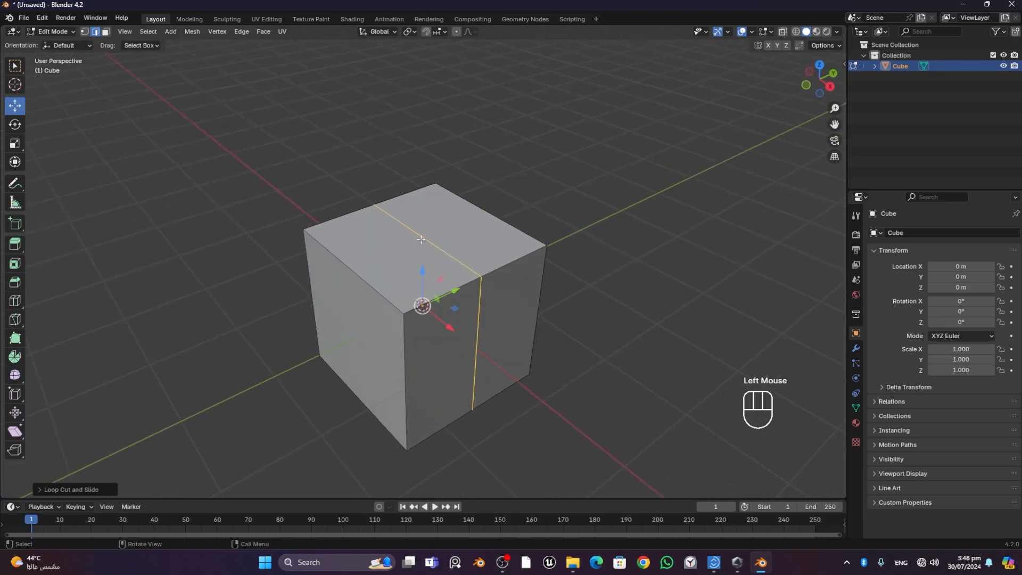
pyautogui.click(425, 238)
pyautogui.click(425, 238)
pyautogui.moveTo(421, 203); pyautogui.dragTo(420, 140)
pyautogui.moveTo(609, 175); pyautogui.dragTo(609, 187, button='middle')
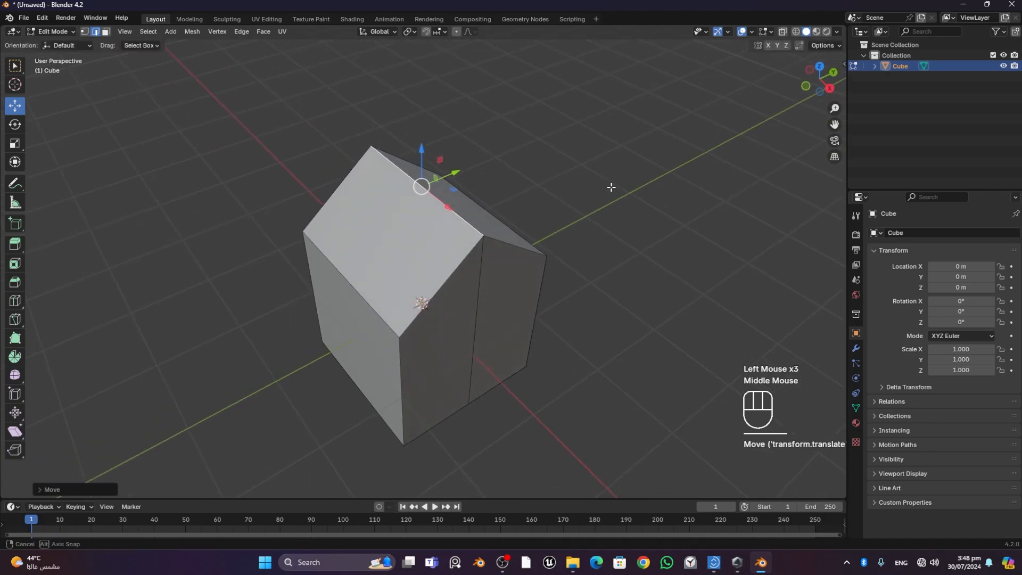
# - Add two loop cuts parallel to the ridge on the -Y roof slope, one near the ridge and one about halfway down
pyautogui.moveTo(424, 299); pyautogui.dragTo(499, 210, button='middle')
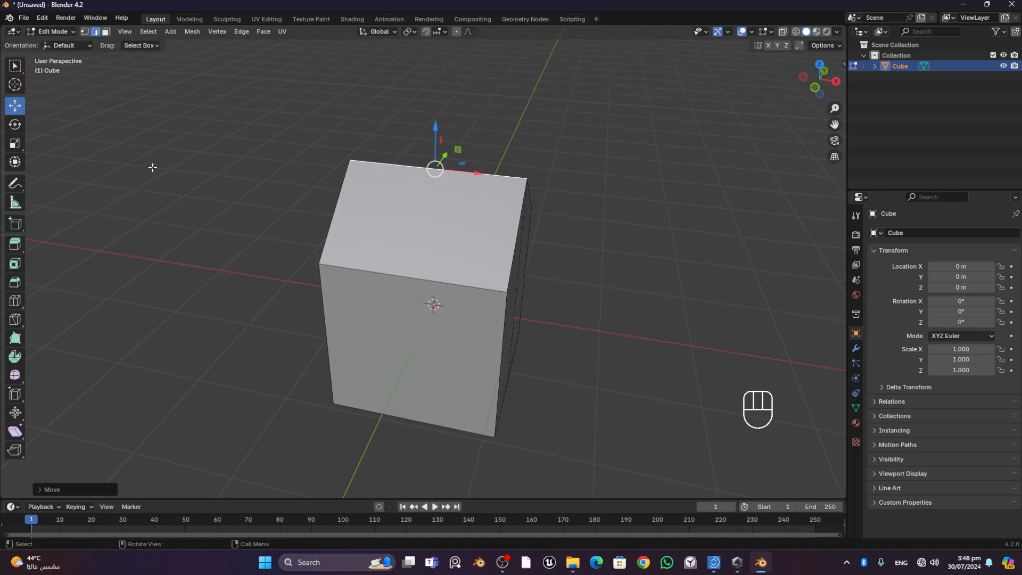
pyautogui.moveTo(476, 183); pyautogui.dragTo(482, 192, button='middle')
pyautogui.scroll(2, 523, 216)
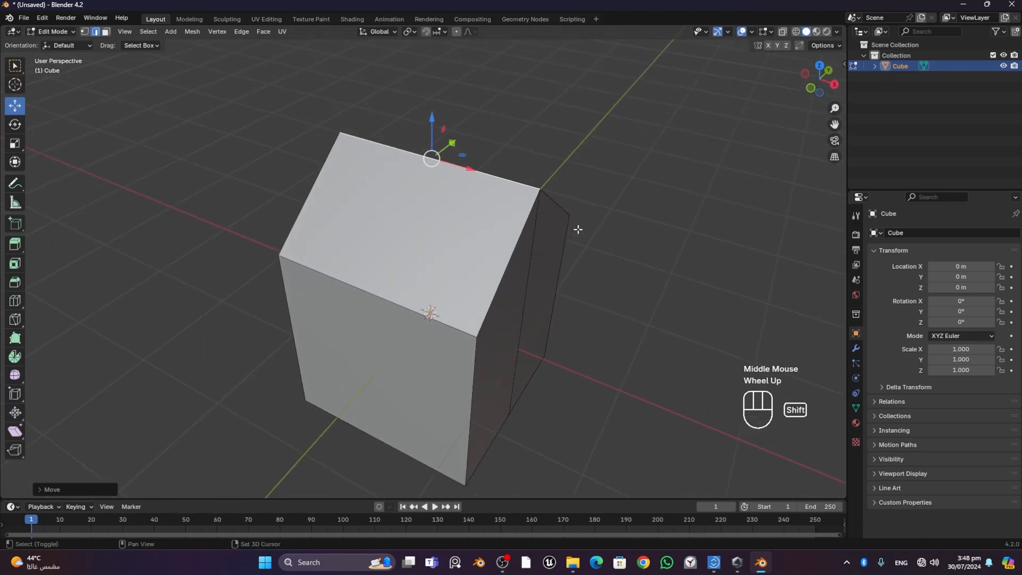
pyautogui.keyDown('shift'); pyautogui.moveTo(577, 227); pyautogui.dragTo(441, 158, button='middle'); pyautogui.keyUp('shift')
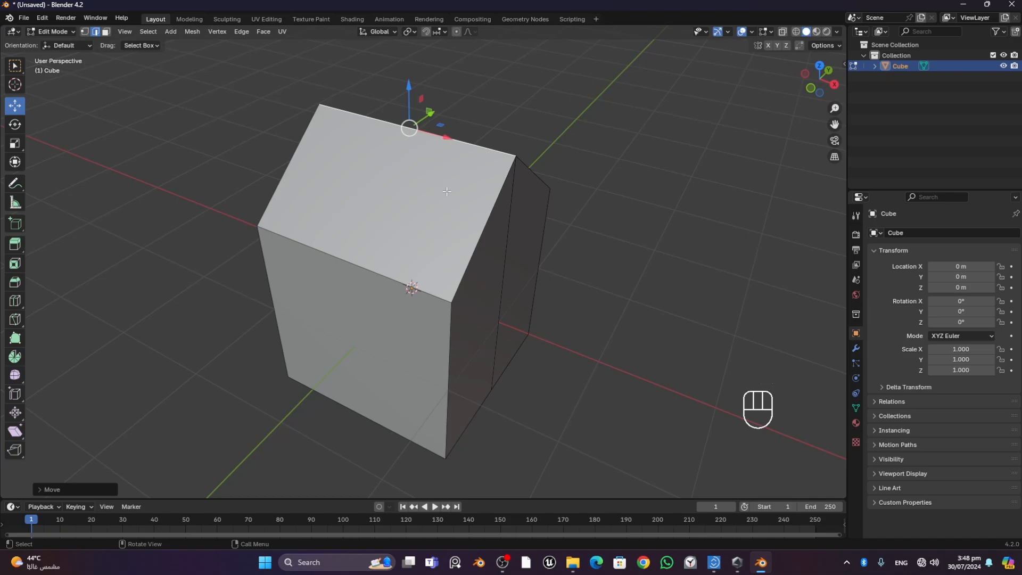
pyautogui.click(16, 305)
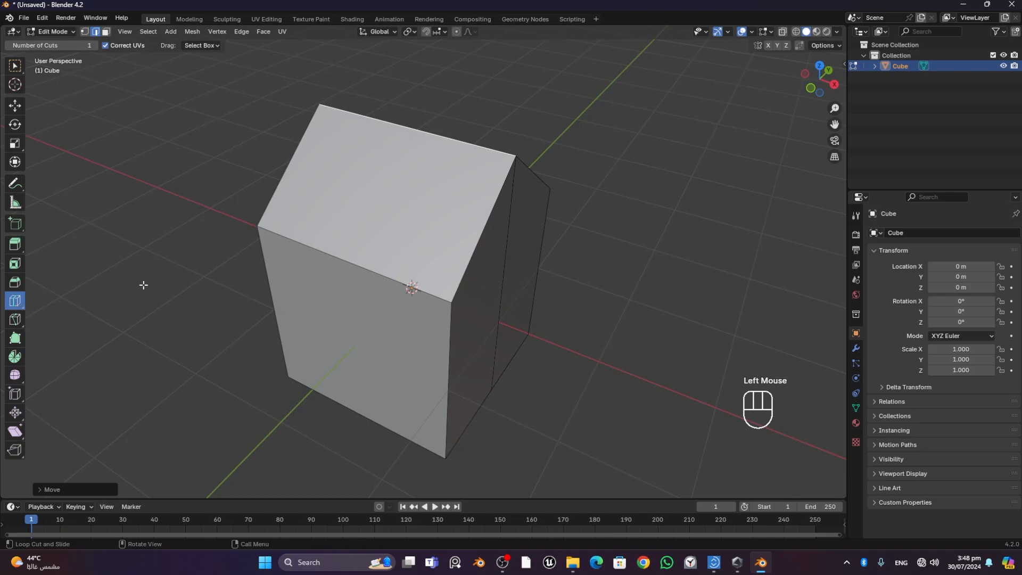
pyautogui.moveTo(520, 276); pyautogui.dragTo(415, 239, button='middle')
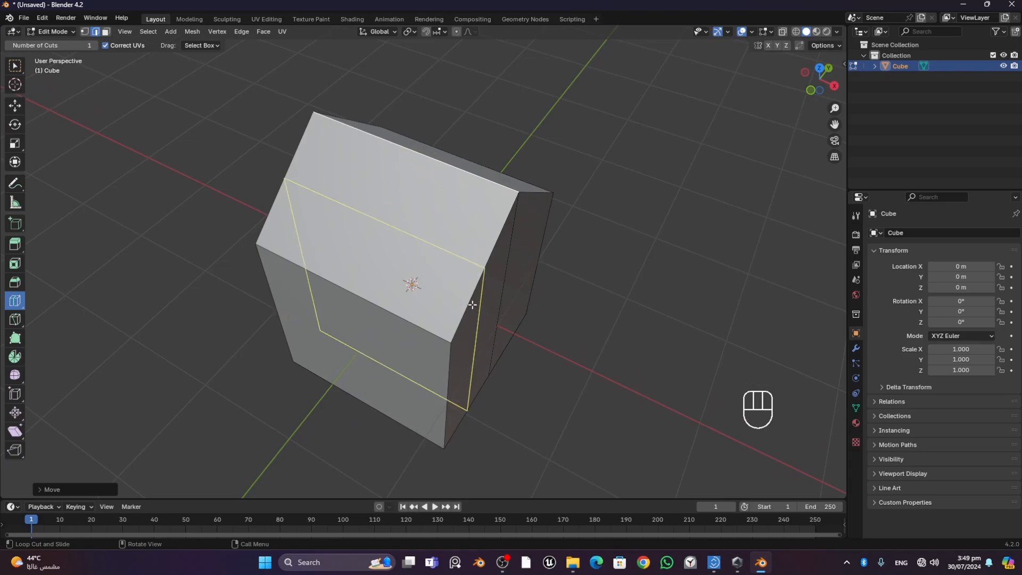
pyautogui.moveTo(599, 353); pyautogui.dragTo(388, 353, button='middle')
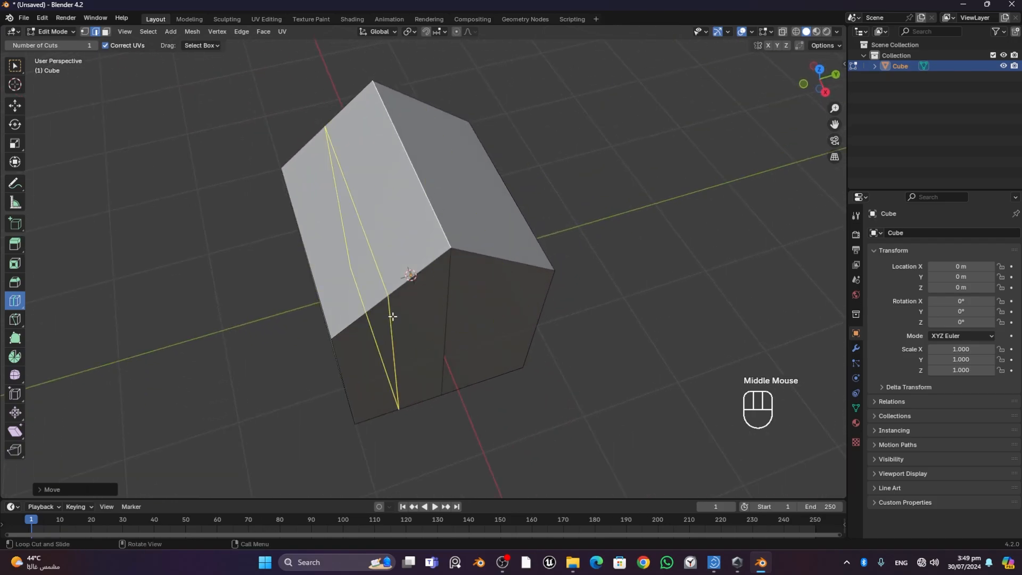
pyautogui.moveTo(391, 314); pyautogui.dragTo(521, 320, button='middle')
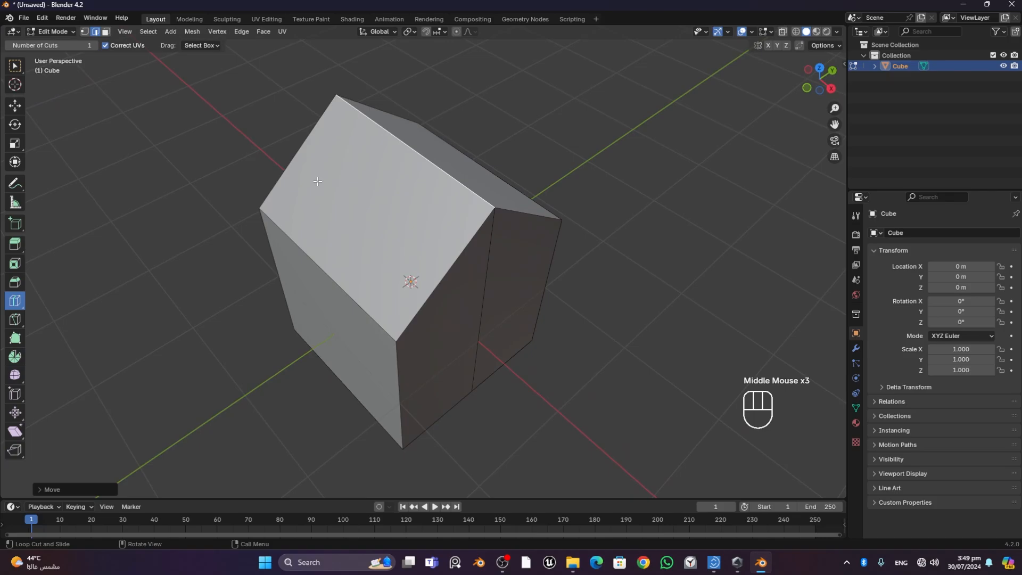
pyautogui.moveTo(534, 372); pyautogui.dragTo(545, 224, button='middle')
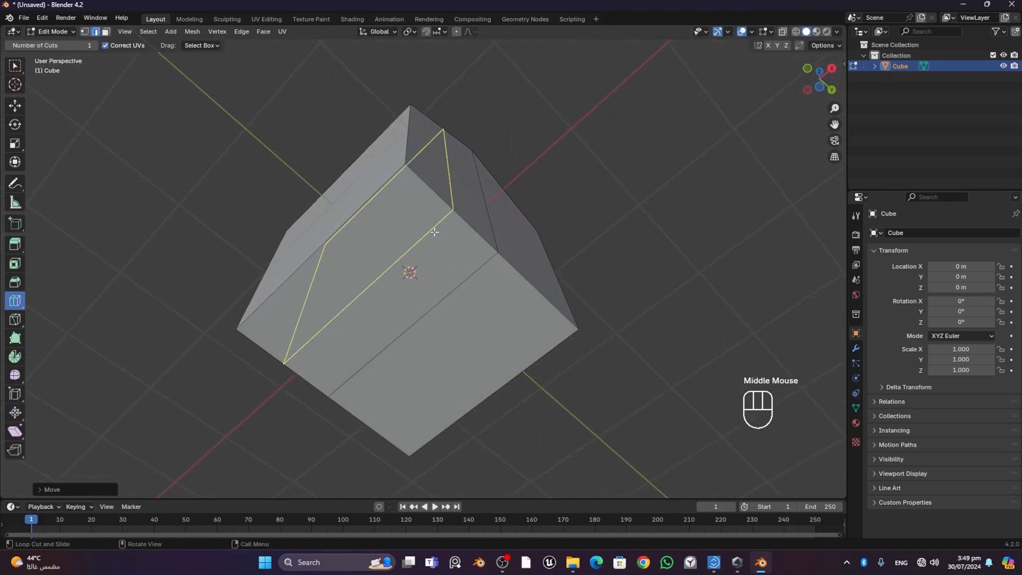
pyautogui.moveTo(244, 367); pyautogui.dragTo(353, 391, button='middle')
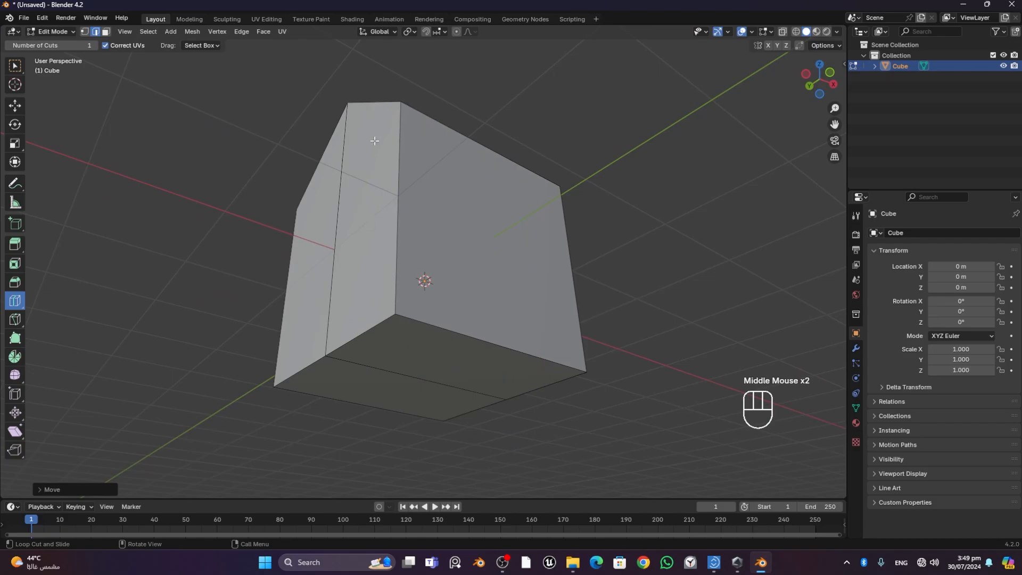
pyautogui.moveTo(536, 182); pyautogui.dragTo(453, 258, button='middle')
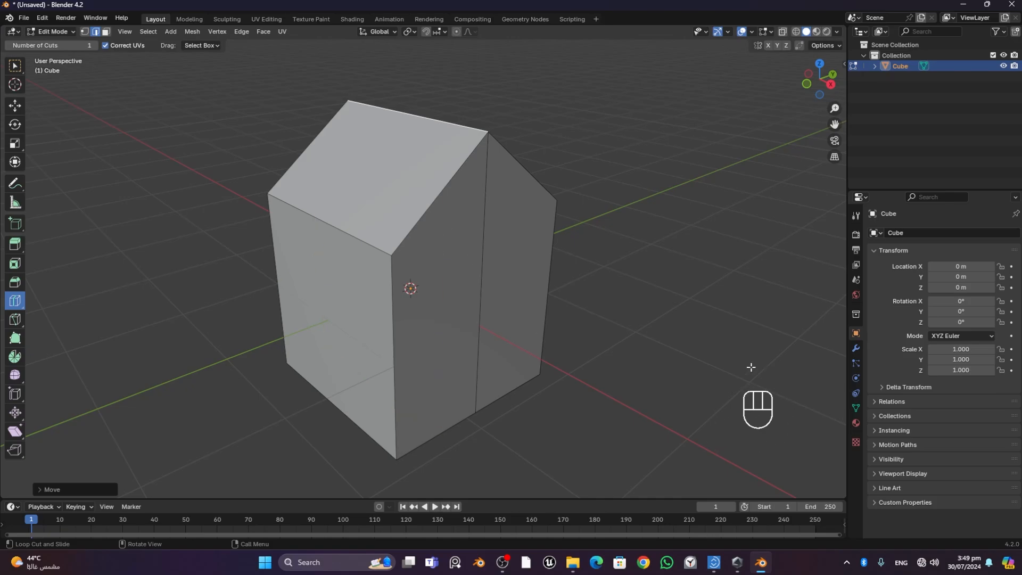
pyautogui.click(420, 216)
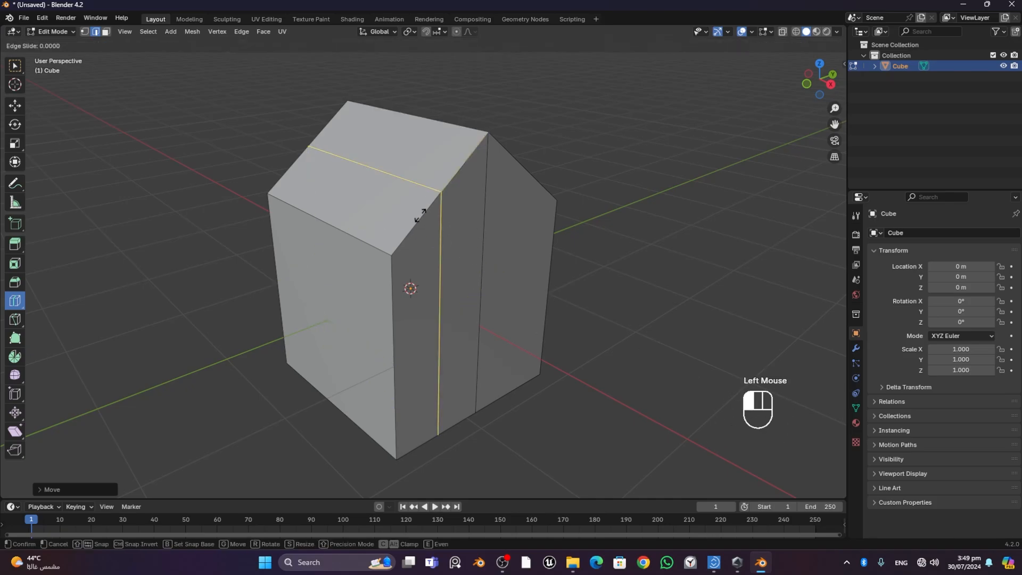
pyautogui.moveTo(420, 216); pyautogui.dragTo(459, 193)
pyautogui.click(422, 255)
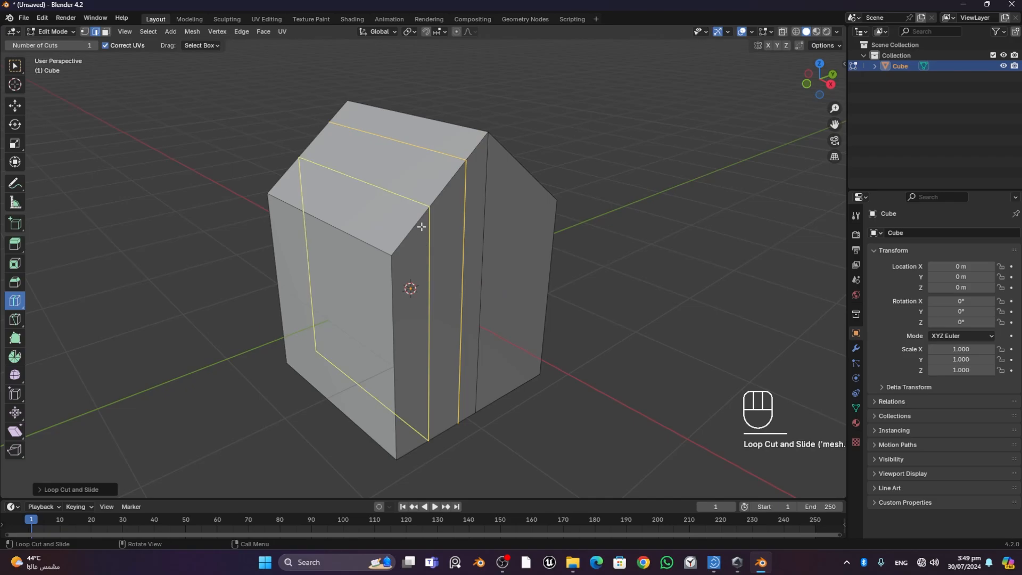
pyautogui.moveTo(416, 236); pyautogui.dragTo(431, 222)
# - Add two loop cuts perpendicular to the ridge, one near the house's +X end and one about two thirds along its length
pyautogui.moveTo(627, 263); pyautogui.dragTo(652, 251, button='middle')
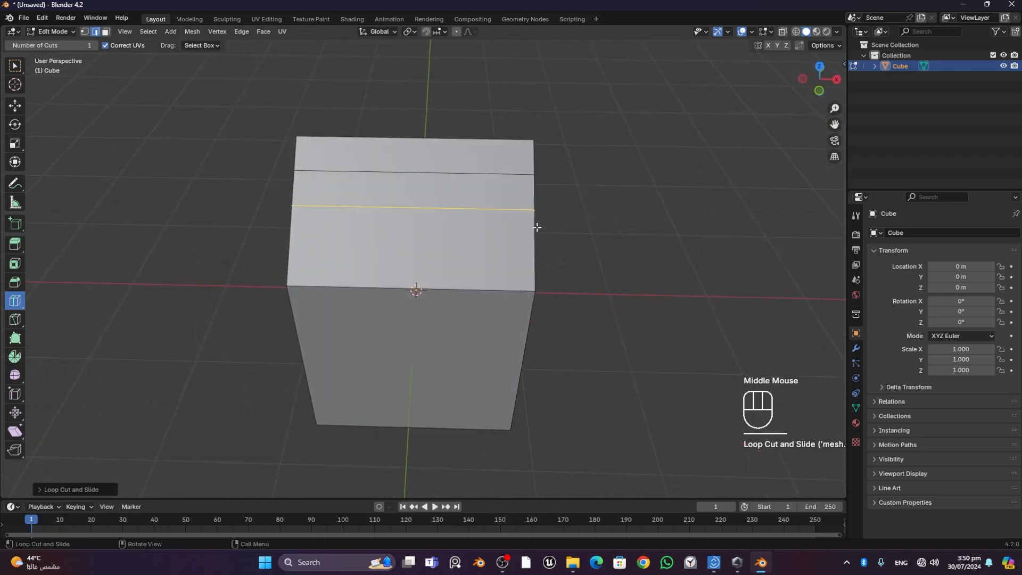
pyautogui.moveTo(452, 186); pyautogui.dragTo(535, 196)
pyautogui.moveTo(385, 191); pyautogui.dragTo(441, 207)
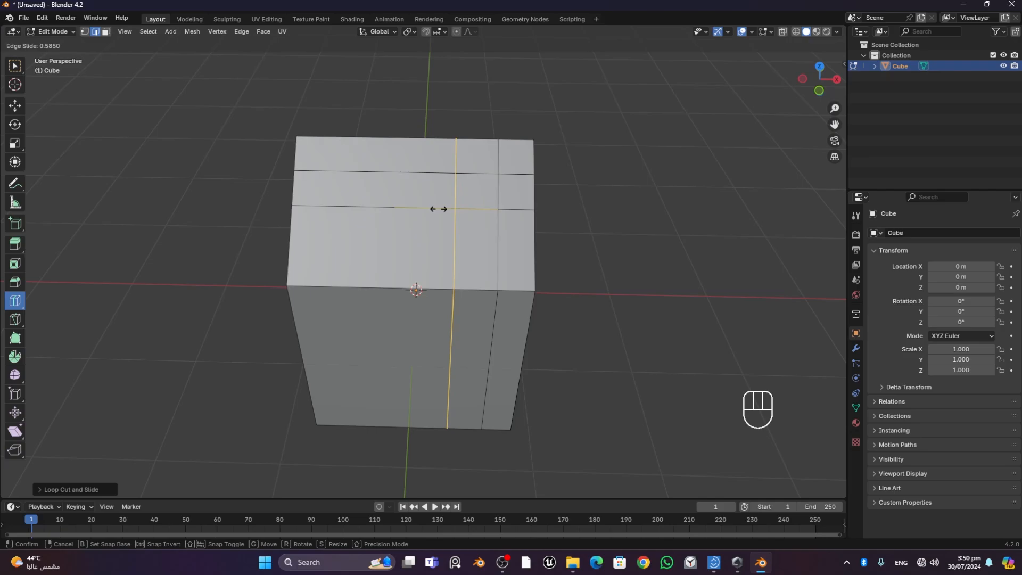
# - Select the small roof face enclosed by the loop cuts and extrude it straight up along global Z to form a chimney
pyautogui.moveTo(669, 294); pyautogui.dragTo(607, 282, button='middle')
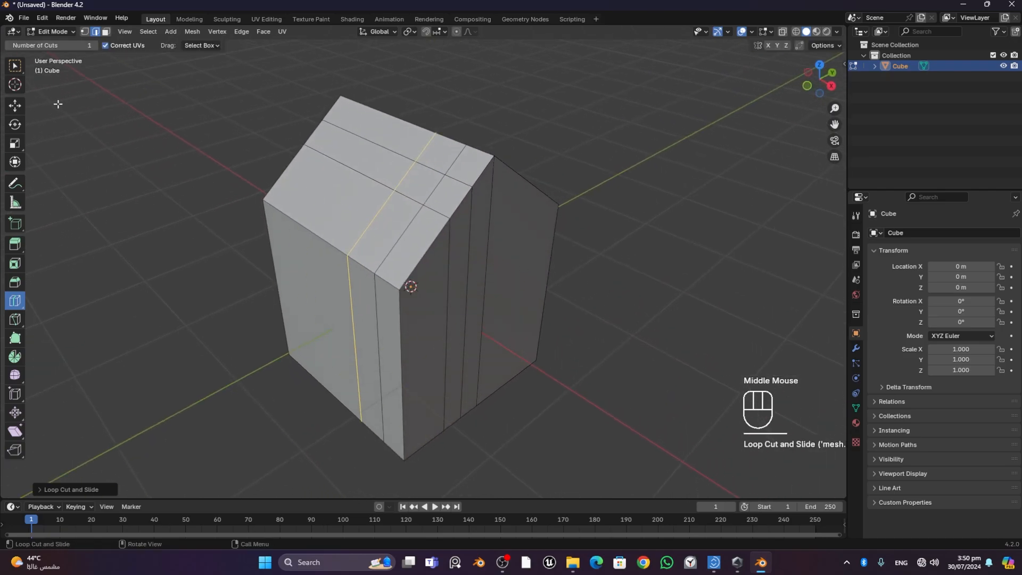
pyautogui.click(106, 31)
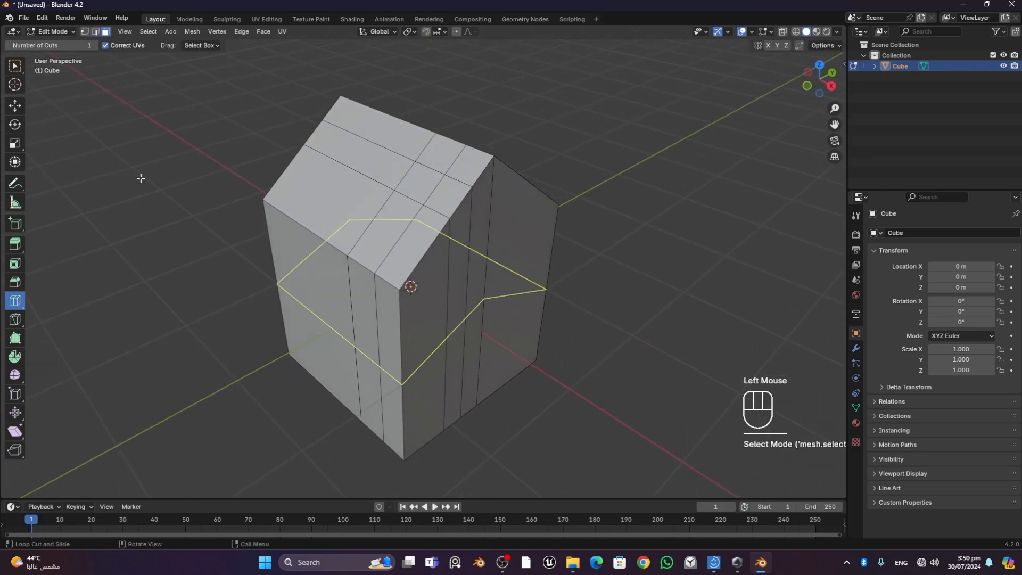
pyautogui.click(15, 106)
pyautogui.click(420, 182)
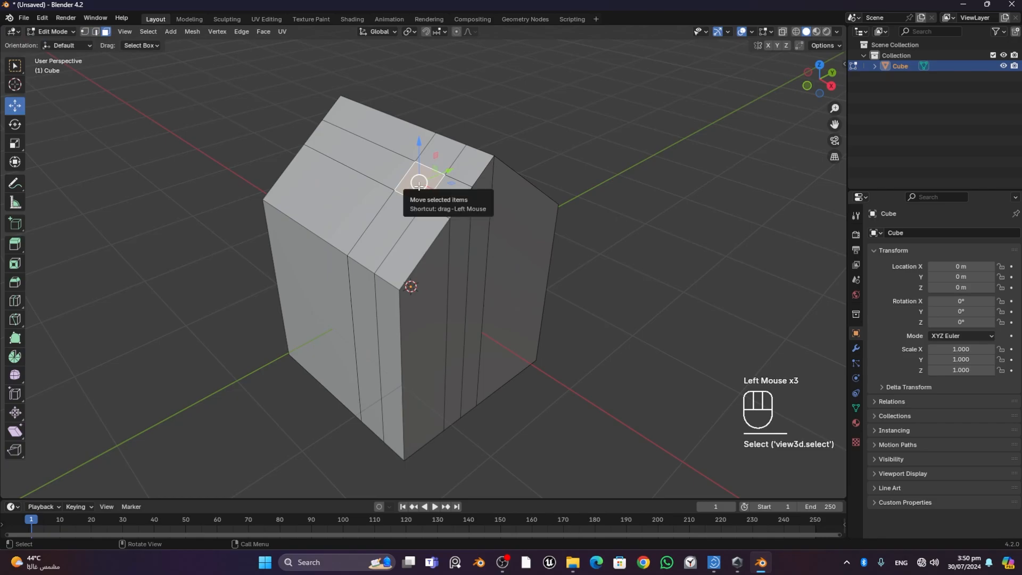
pyautogui.press('e')
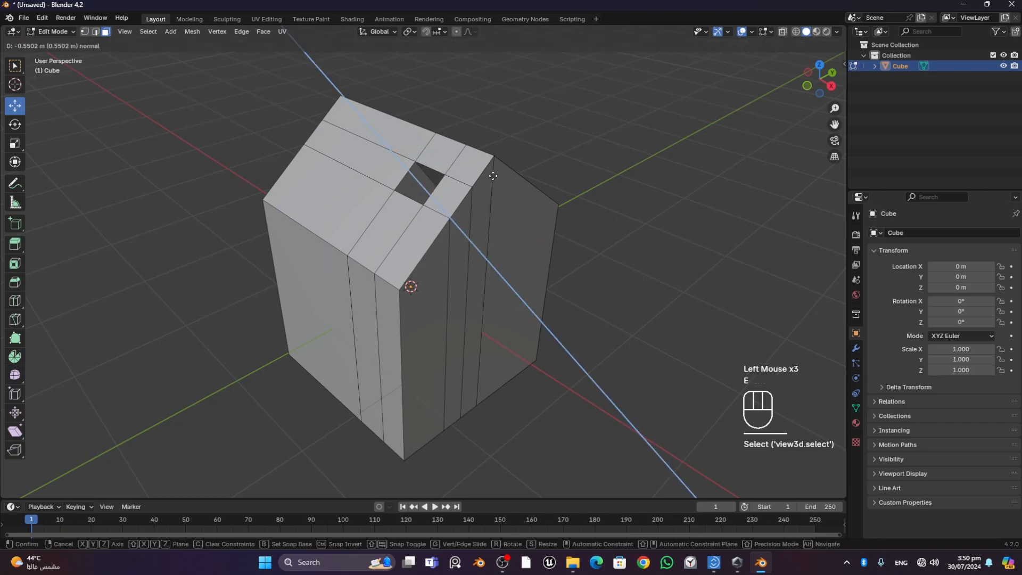
pyautogui.hotkey('shift', 'z')
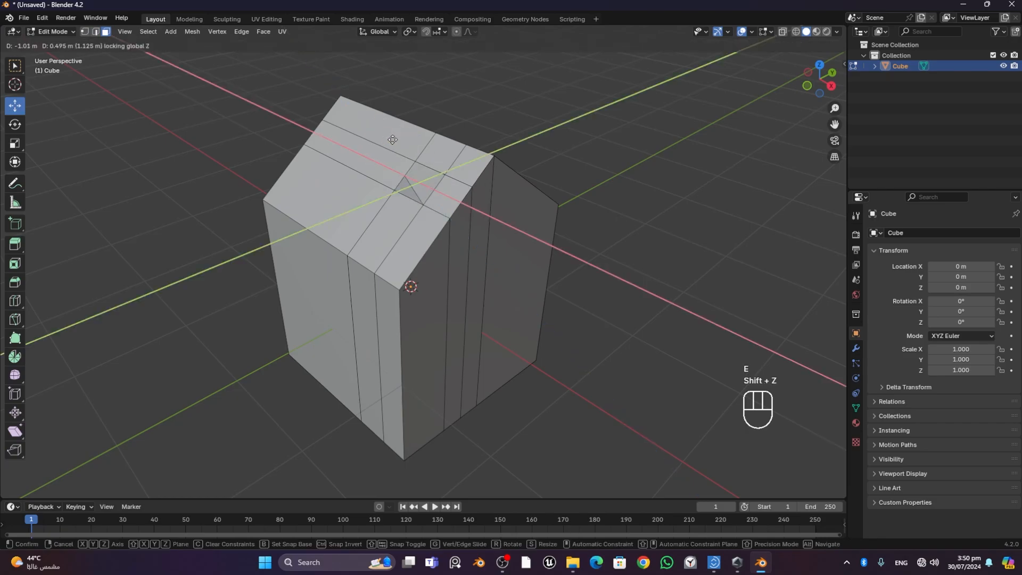
pyautogui.press('z')
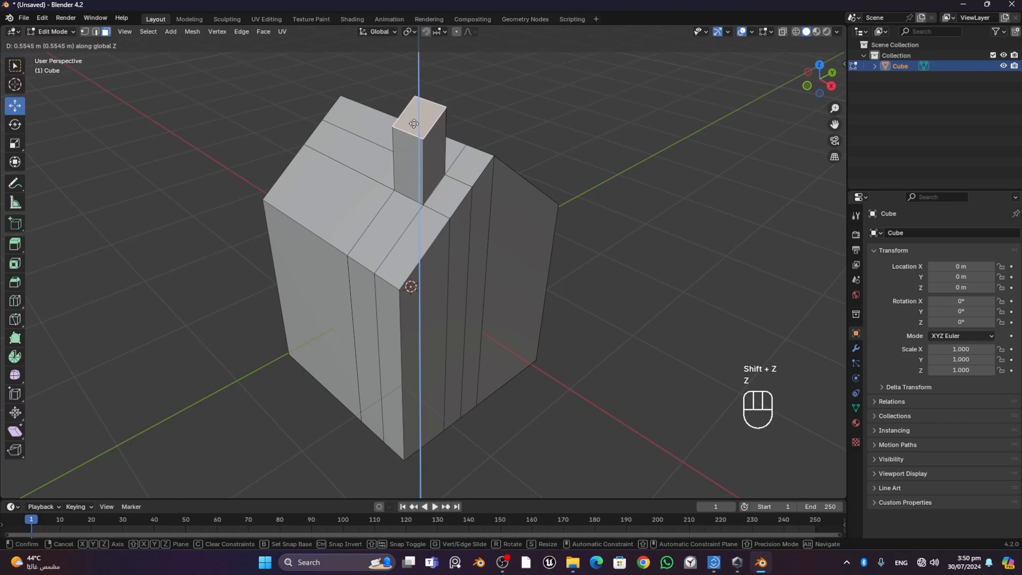
pyautogui.click(424, 103)
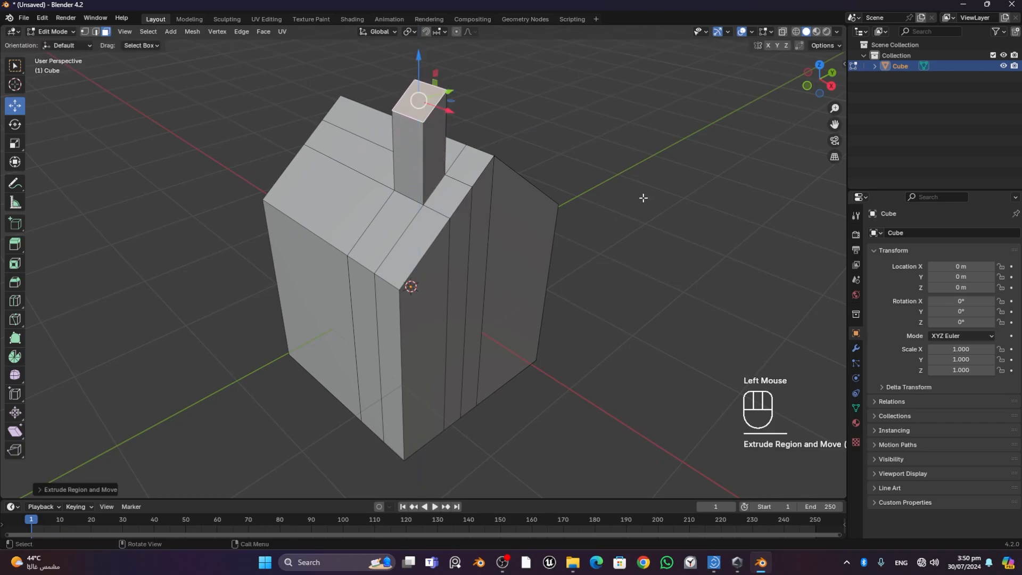
# - Flatten the chimney's sloped top face by scaling it to 0 along global Z, and deselect it
pyautogui.moveTo(644, 199); pyautogui.dragTo(519, 181, button='middle')
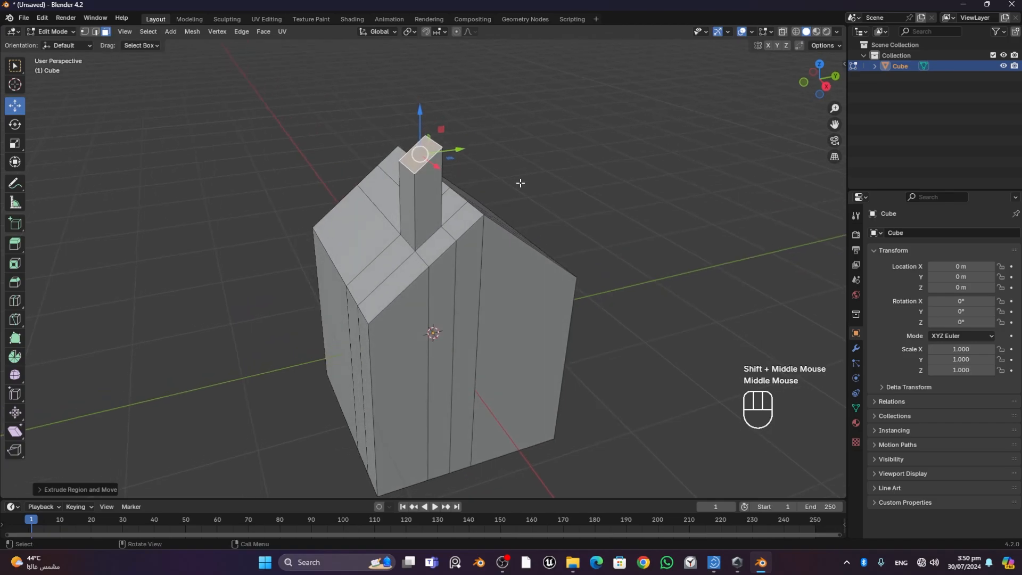
pyautogui.press('s')
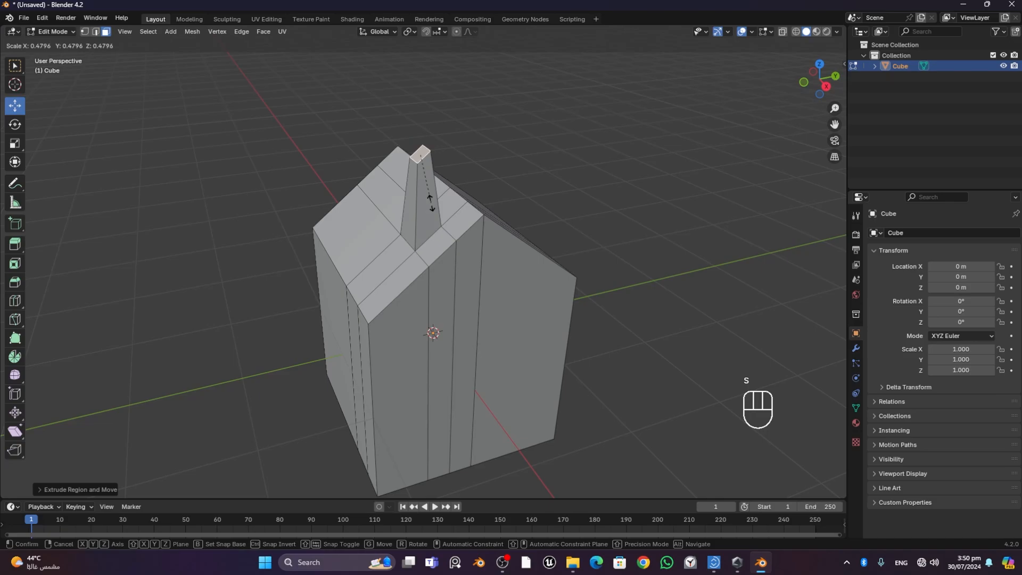
pyautogui.press('z')
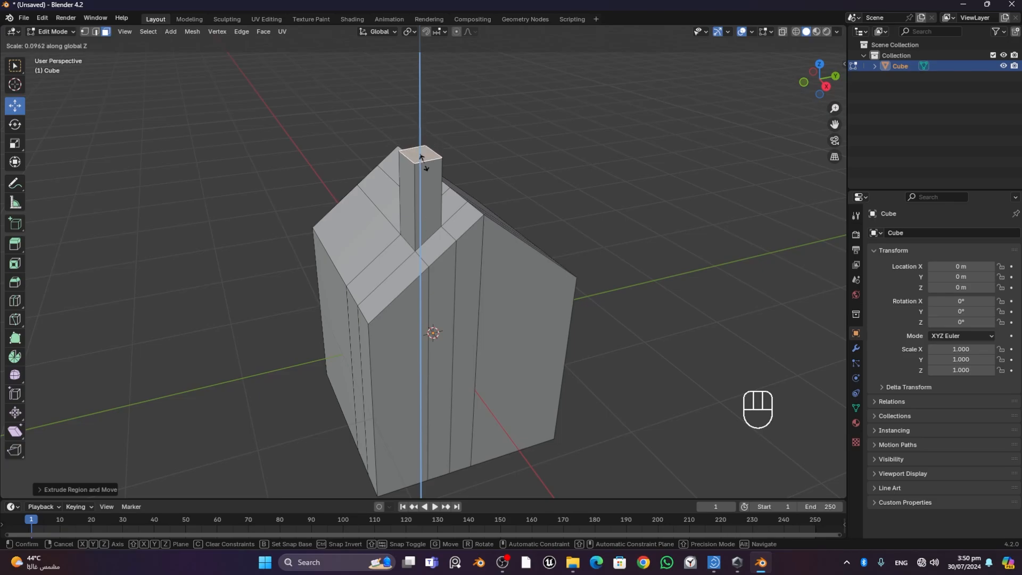
pyautogui.press('KP_0')
pyautogui.moveTo(544, 120); pyautogui.dragTo(612, 189, button='middle')
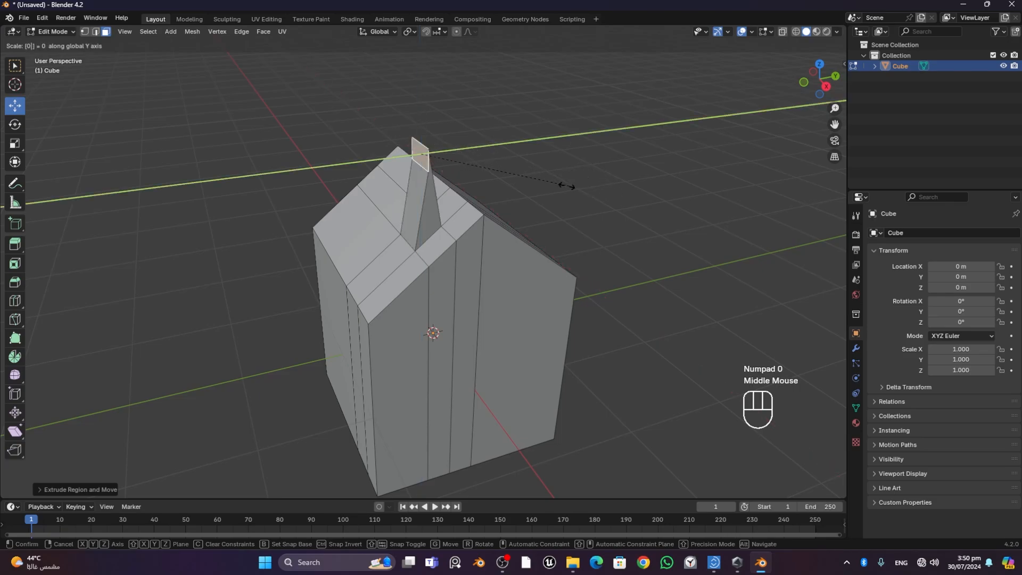
pyautogui.press('KP_0')
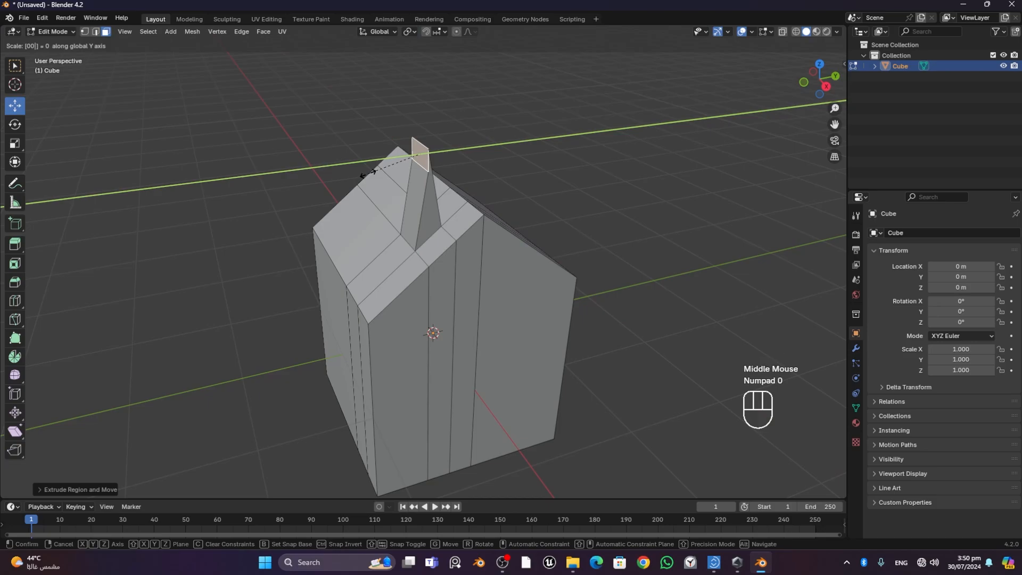
pyautogui.press('z')
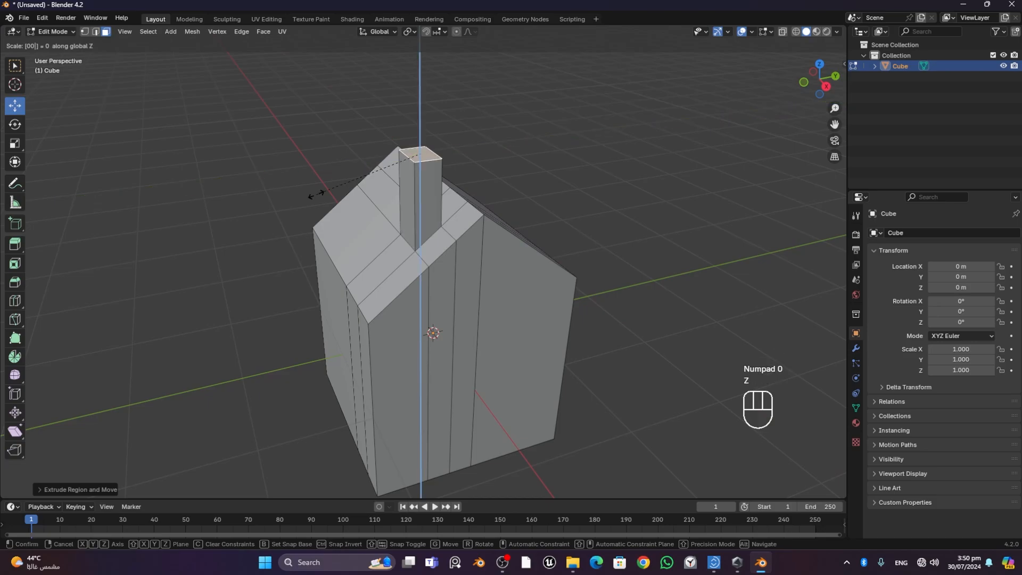
pyautogui.press('Return')
pyautogui.moveTo(523, 195); pyautogui.dragTo(497, 159, button='middle')
pyautogui.click(559, 162)
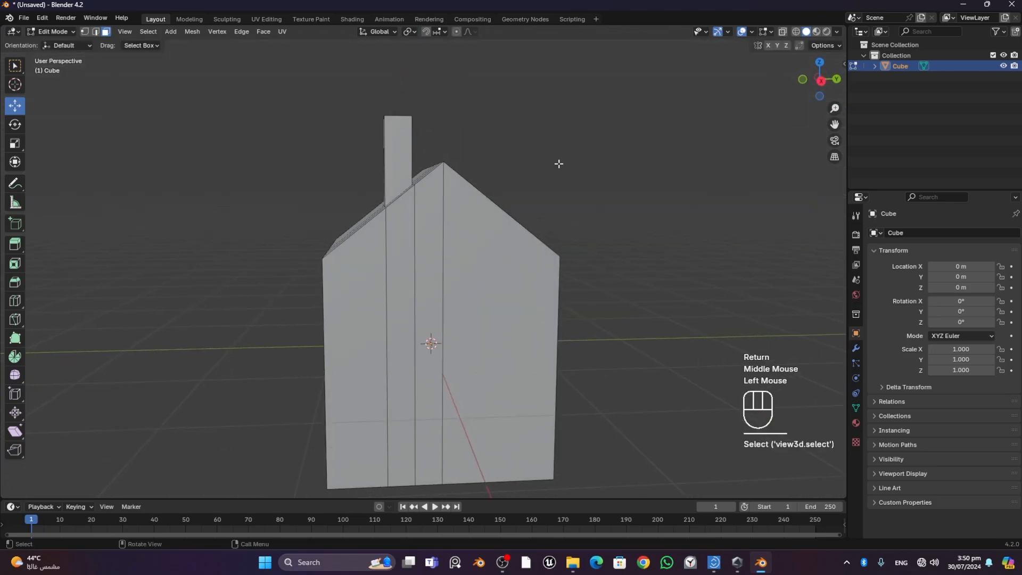
# - Add a loop cut perpendicular to the ridge between the chimney and the house's -X end, slid towards the -X end
pyautogui.moveTo(559, 162); pyautogui.dragTo(621, 187, button='middle')
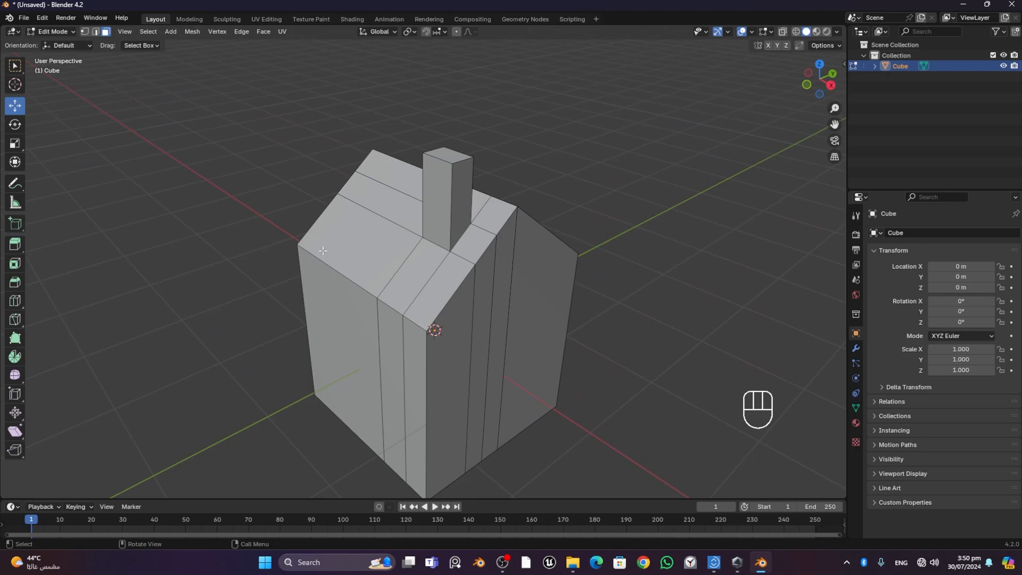
pyautogui.click(14, 301)
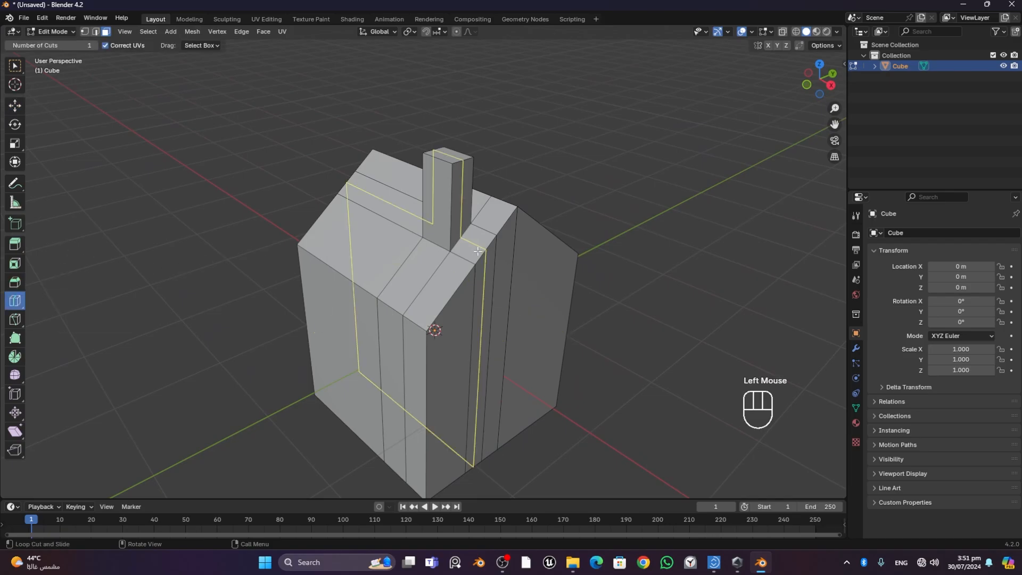
pyautogui.scroll(2, 479, 250)
pyautogui.moveTo(479, 250); pyautogui.dragTo(398, 258, button='middle')
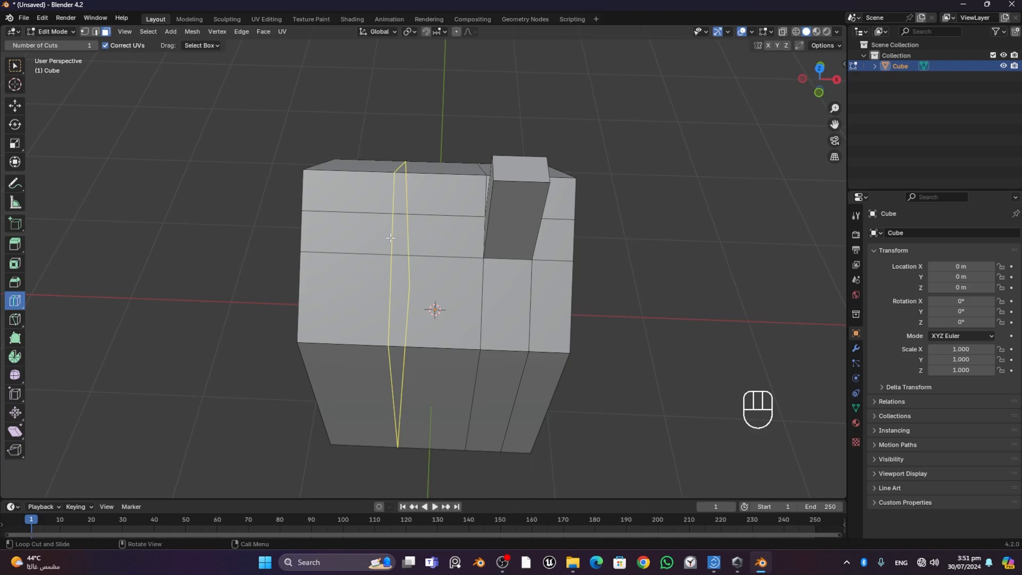
pyautogui.moveTo(391, 238); pyautogui.dragTo(359, 243)
pyautogui.scroll(4, 346, 239)
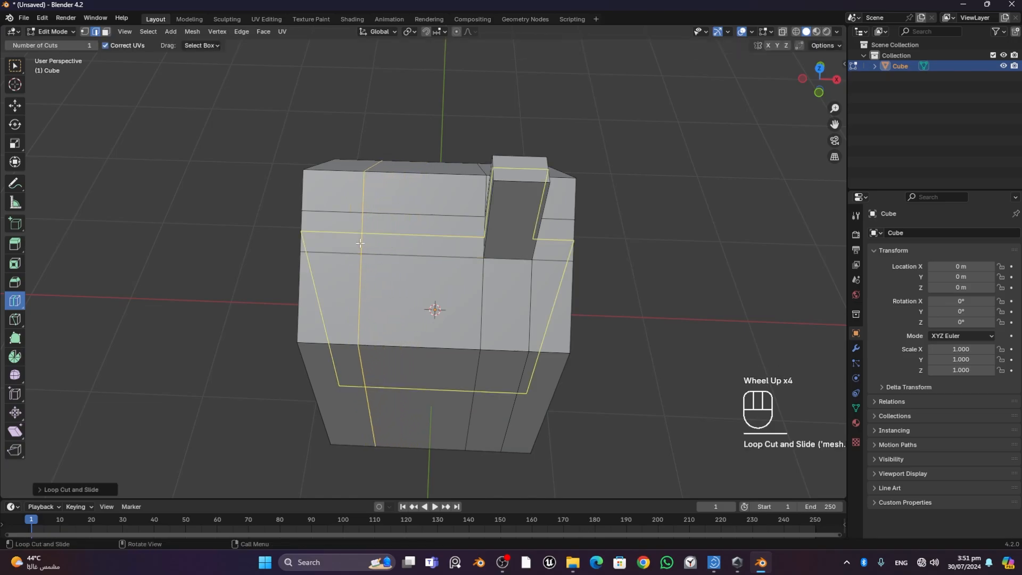
# - Increase the new loop cut's number of cuts to 4 in the operation's settings
pyautogui.click(50, 487)
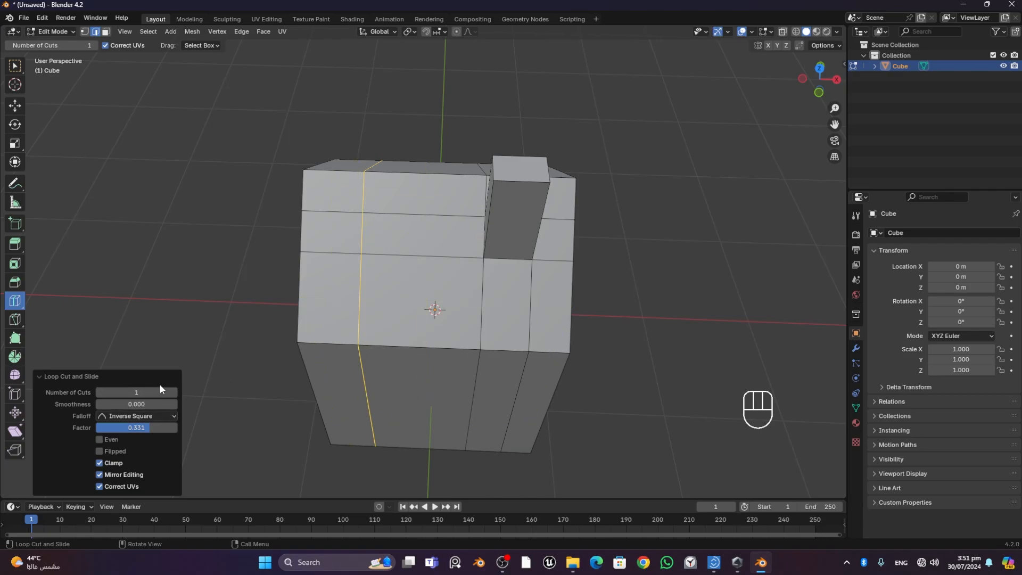
pyautogui.click(174, 393)
pyautogui.click(174, 392)
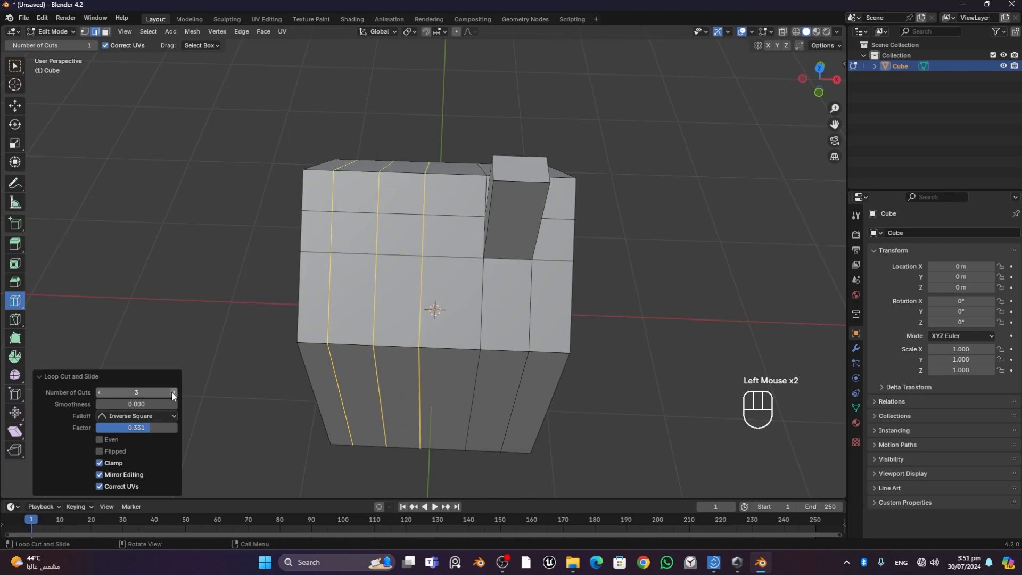
pyautogui.click(174, 394)
pyautogui.click(174, 393)
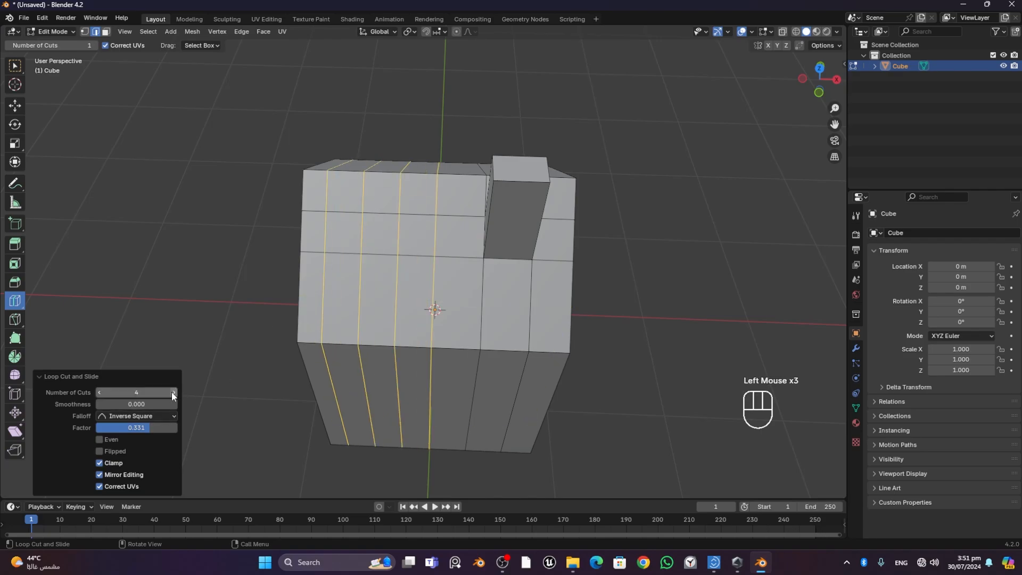
# - Set the loop cuts' smoothness to 1.400 and try the Even and Flipped options, leaving both off
pyautogui.moveTo(136, 404); pyautogui.dragTo(167, 404)
pyautogui.click(99, 439)
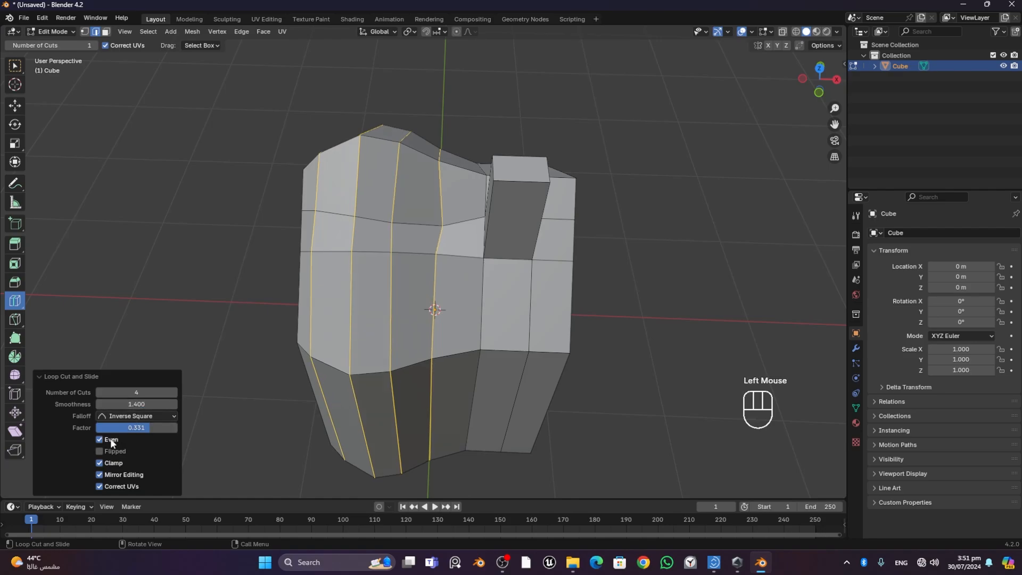
pyautogui.click(110, 439)
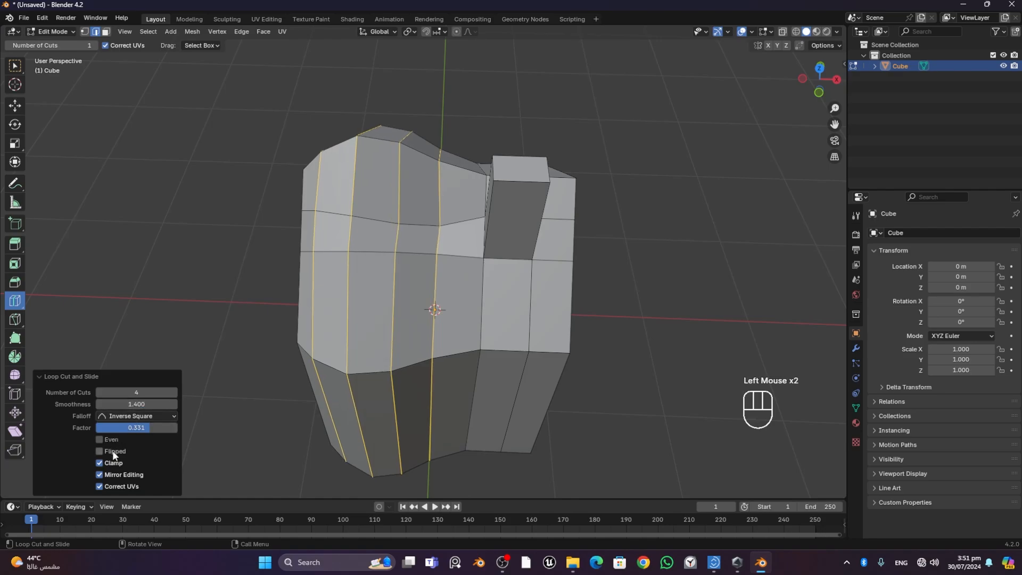
pyautogui.click(113, 452)
pyautogui.click(113, 451)
# - Try the Smooth and Sphere falloffs on the loop cuts, and set the falloff back to Inverse Square
pyautogui.click(155, 410)
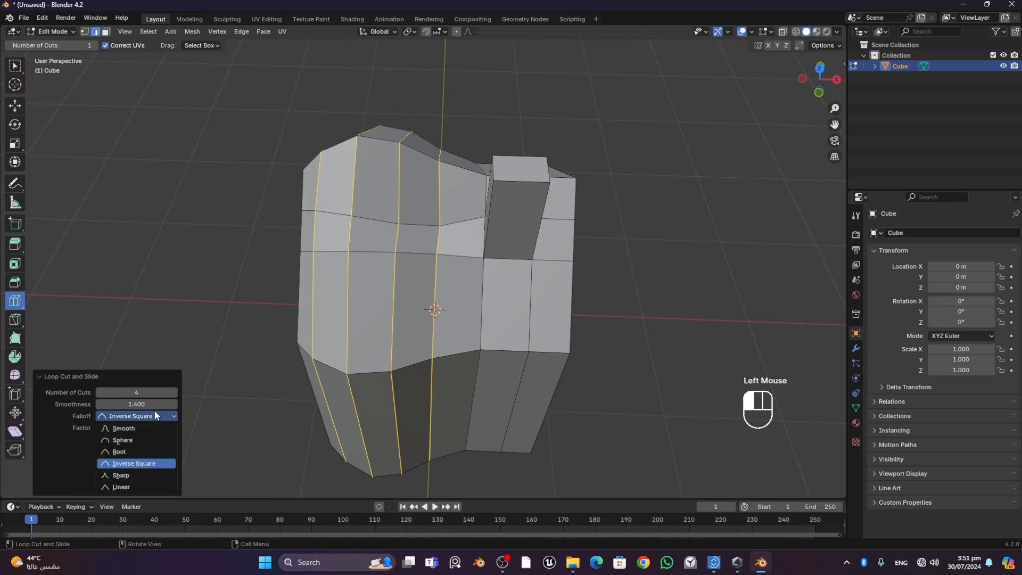
pyautogui.click(149, 429)
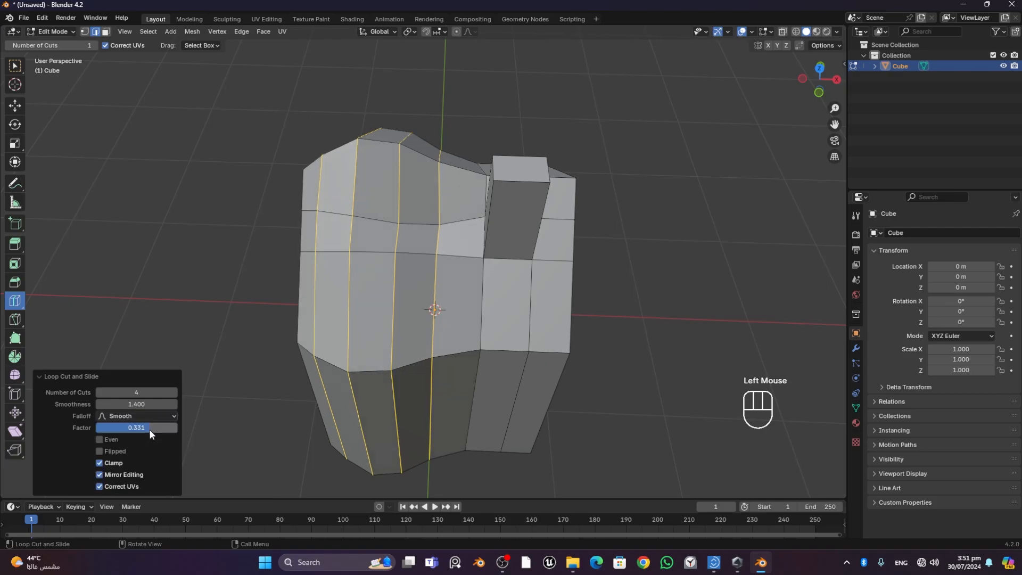
pyautogui.click(152, 414)
pyautogui.click(148, 440)
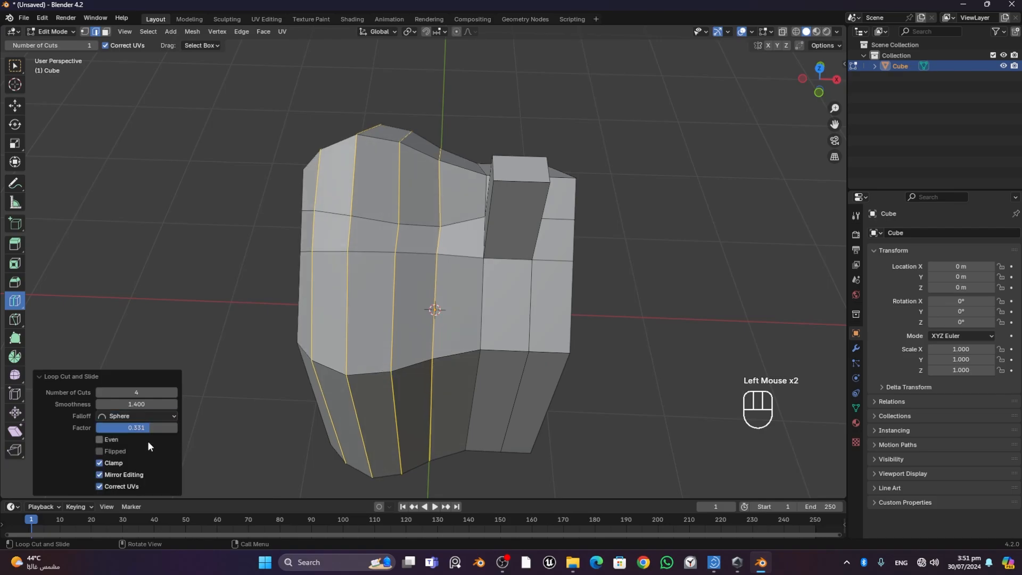
pyautogui.click(142, 416)
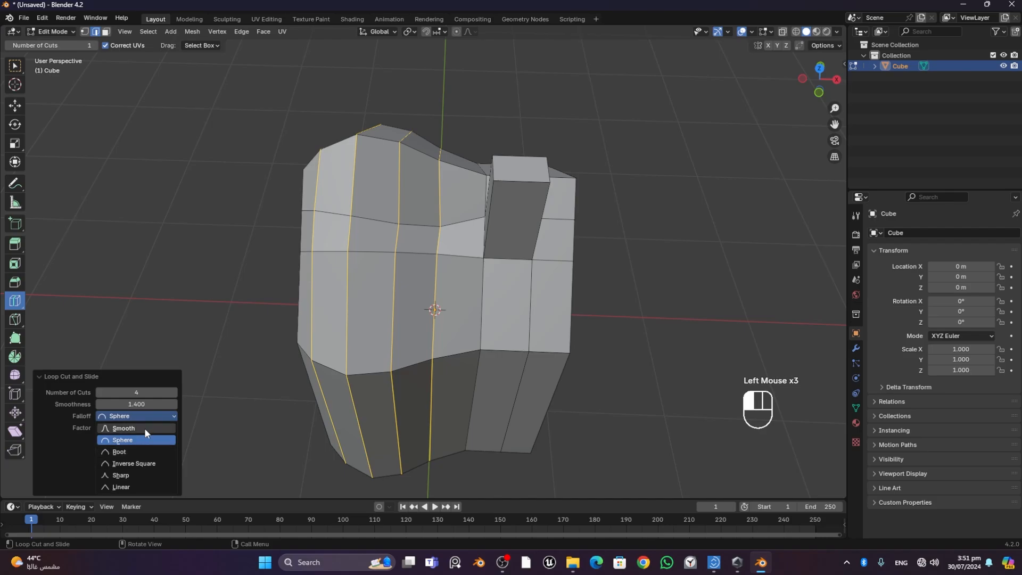
pyautogui.click(153, 464)
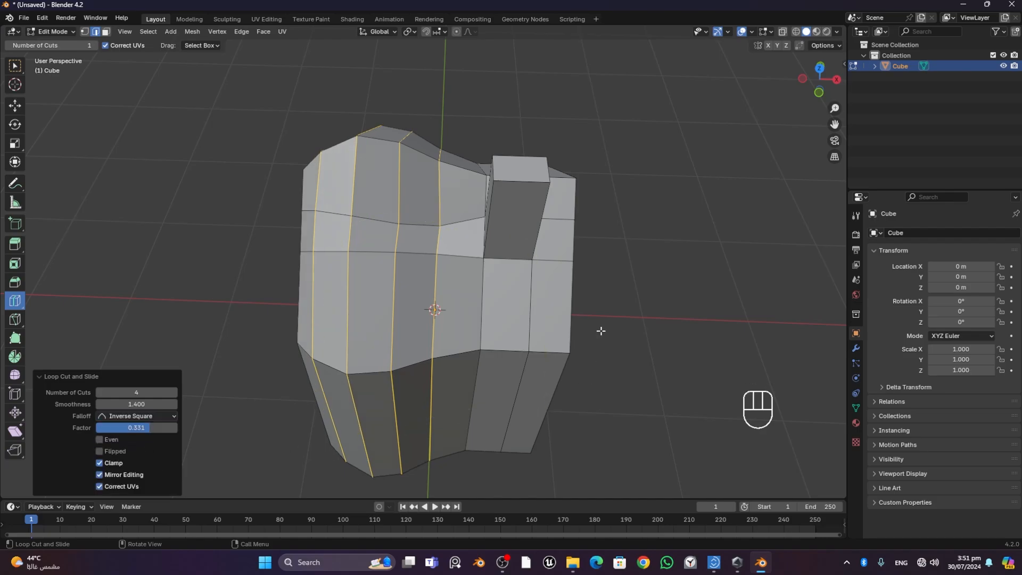
# - Undo the four smoothed loop cuts on the house
pyautogui.moveTo(600, 331); pyautogui.dragTo(559, 311, button='middle')
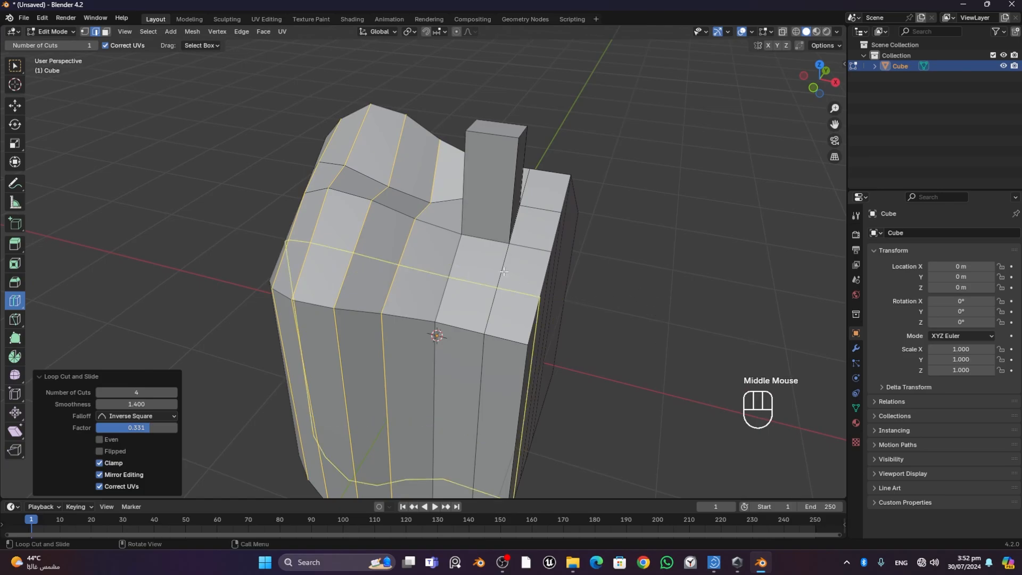
pyautogui.hotkey('ctrl', 'z')
pyautogui.moveTo(611, 354); pyautogui.dragTo(586, 333, button='middle')
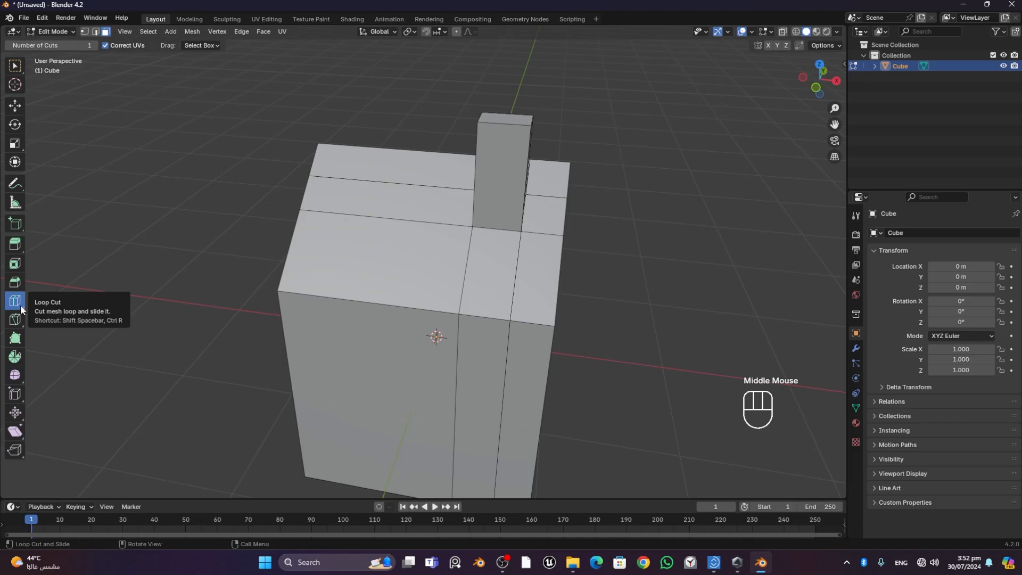
# - Add one loop cut across the house's wide section, slid toward the chimney with a factor of about -0.547
pyautogui.click(19, 73)
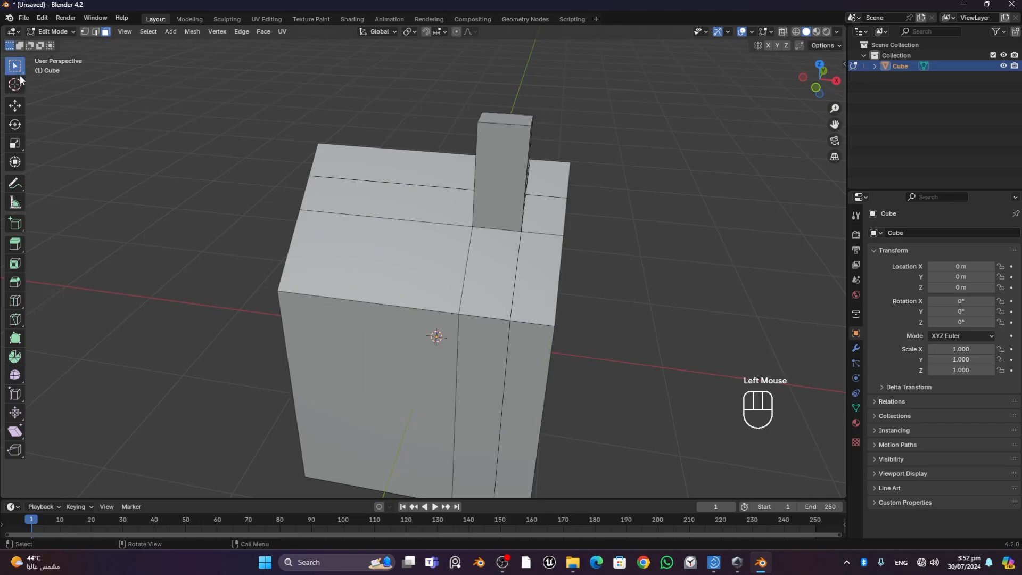
pyautogui.moveTo(709, 322); pyautogui.dragTo(341, 254, button='middle')
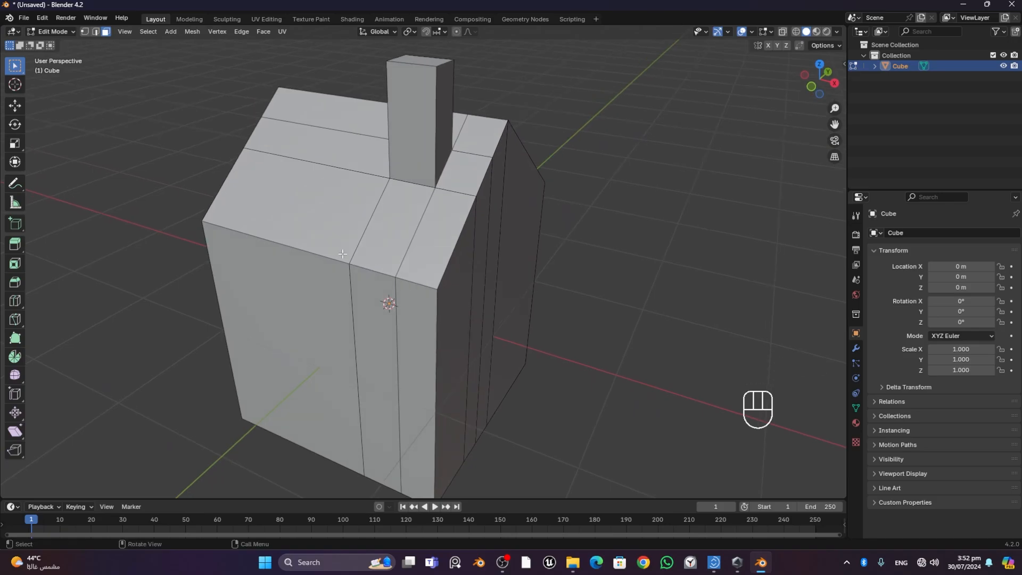
pyautogui.press('ctrl')
pyautogui.hotkey('ctrl', 'r')
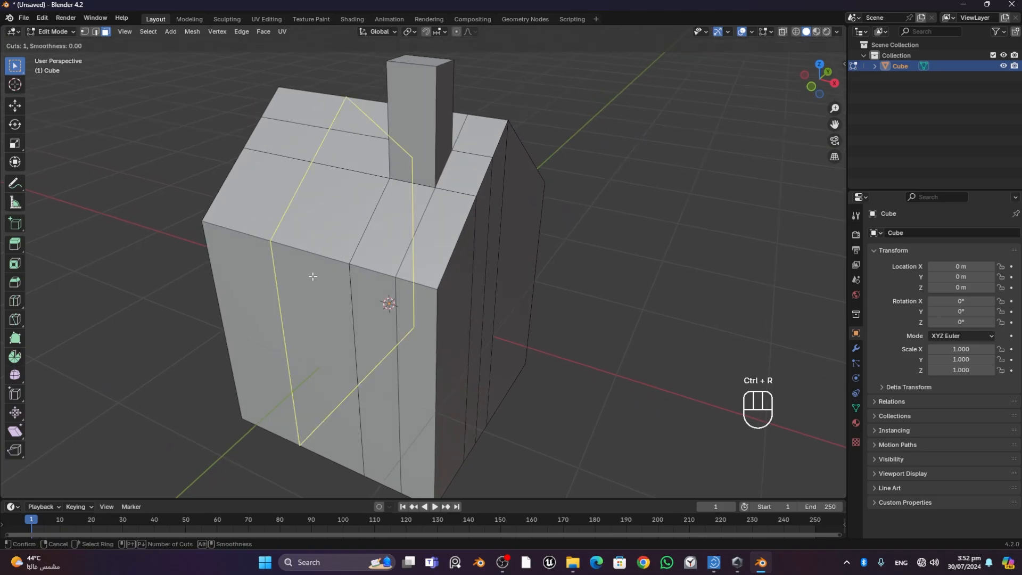
pyautogui.click(286, 233)
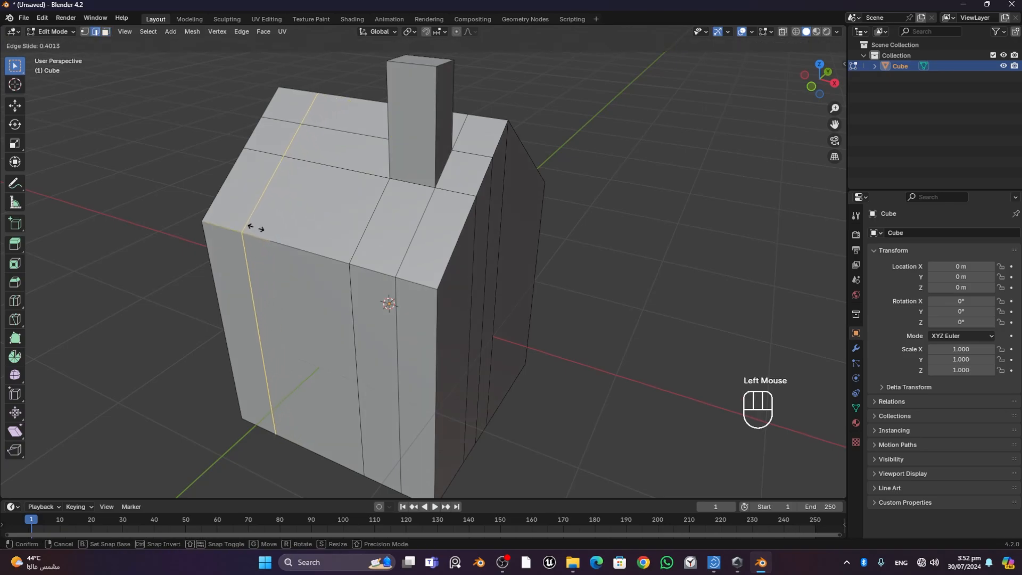
pyautogui.scroll(5, 290, 266)
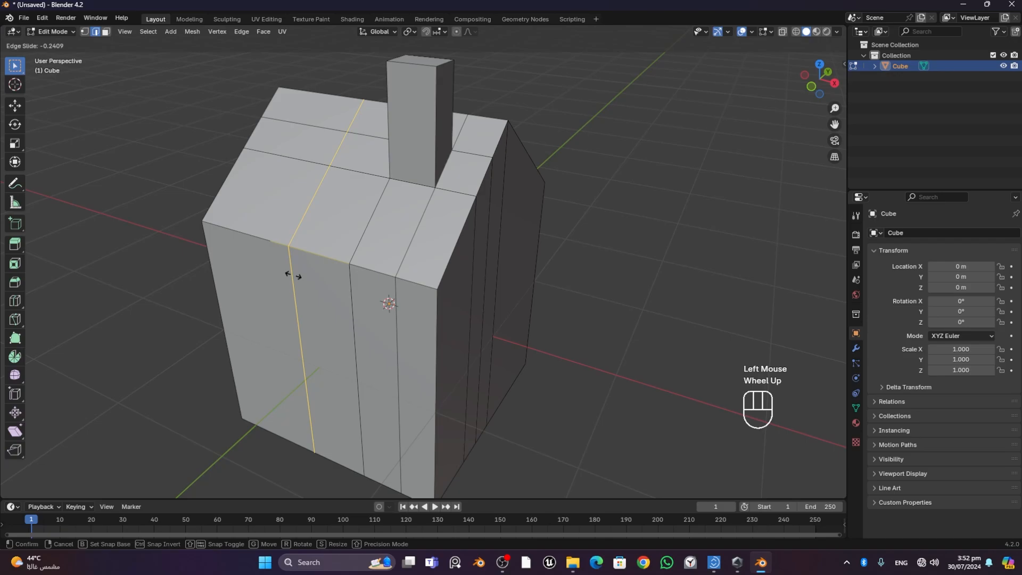
pyautogui.scroll(-5, 256, 242)
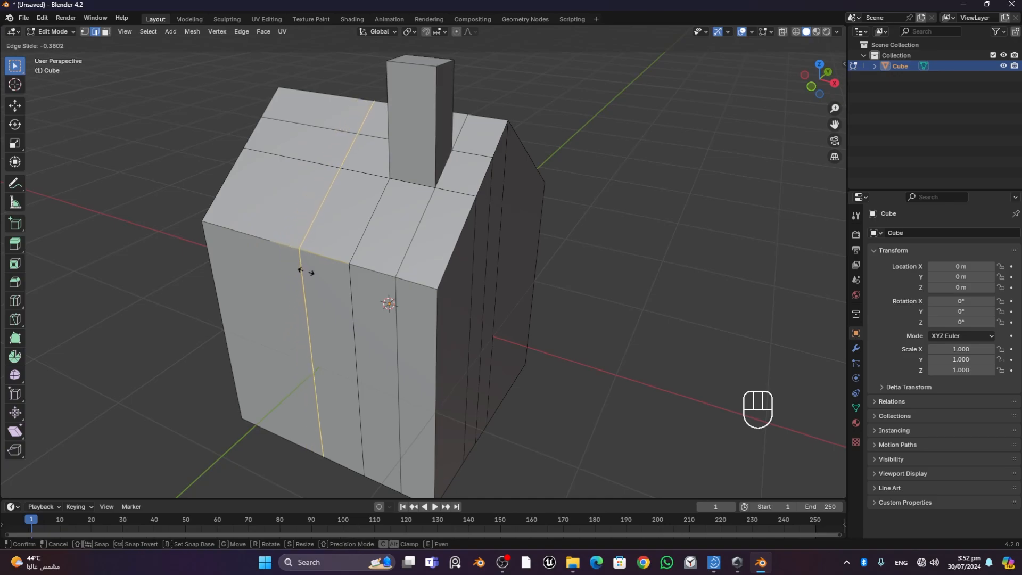
pyautogui.scroll(4, 305, 270)
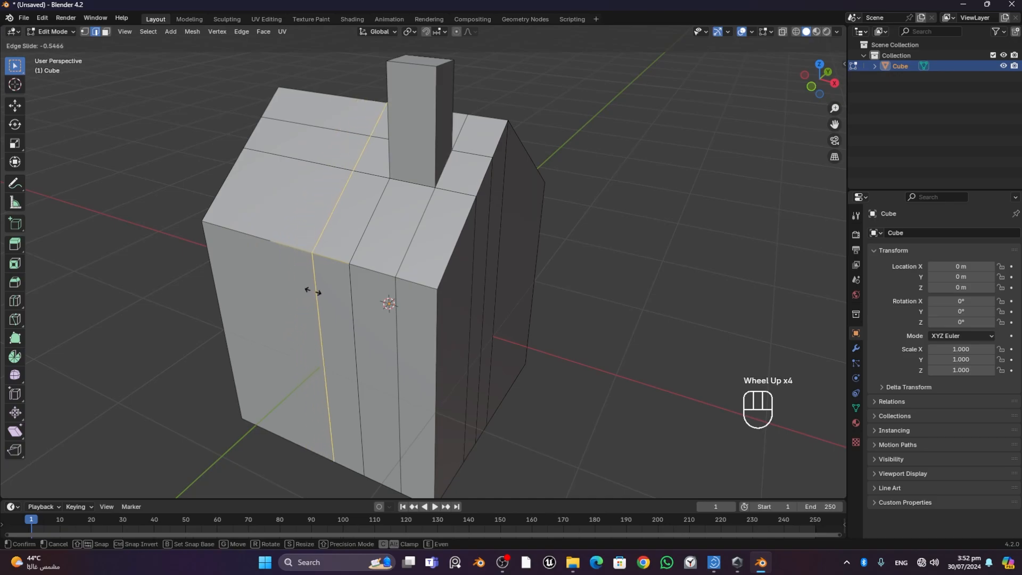
pyautogui.click(314, 291)
pyautogui.scroll(3, 313, 291)
pyautogui.scroll(-3, 309, 285)
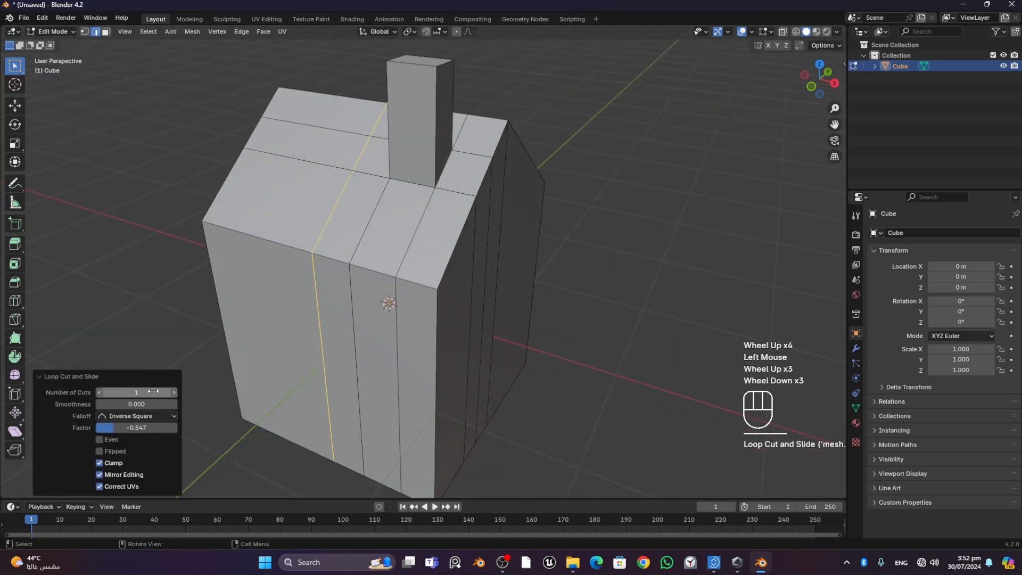
# - Try 4 cuts in the loop cut's settings and set the number of cuts back to 1
pyautogui.moveTo(177, 394); pyautogui.dragTo(102, 401)
pyautogui.click(101, 395)
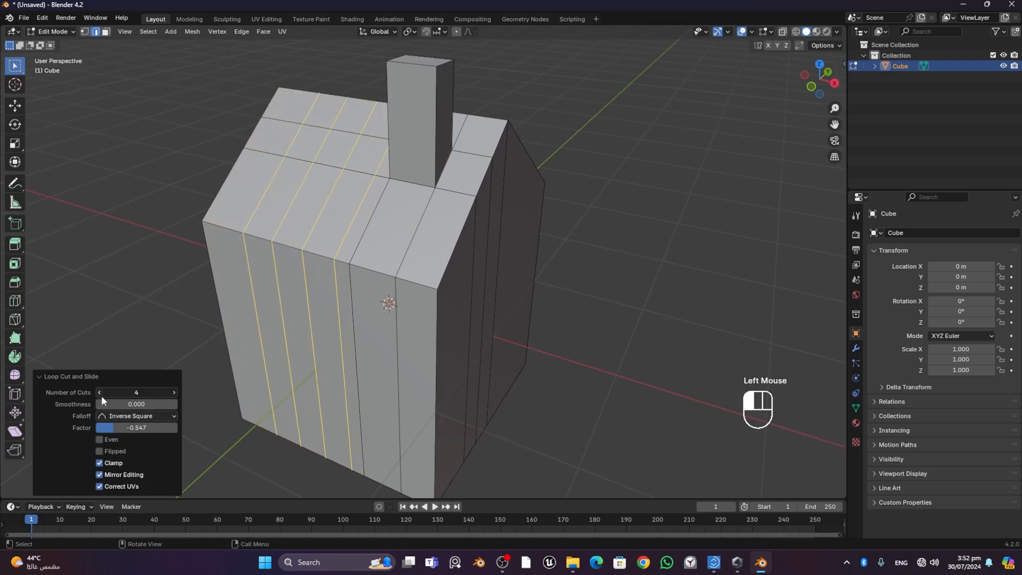
pyautogui.click(101, 394)
pyautogui.click(101, 395)
pyautogui.click(101, 395)
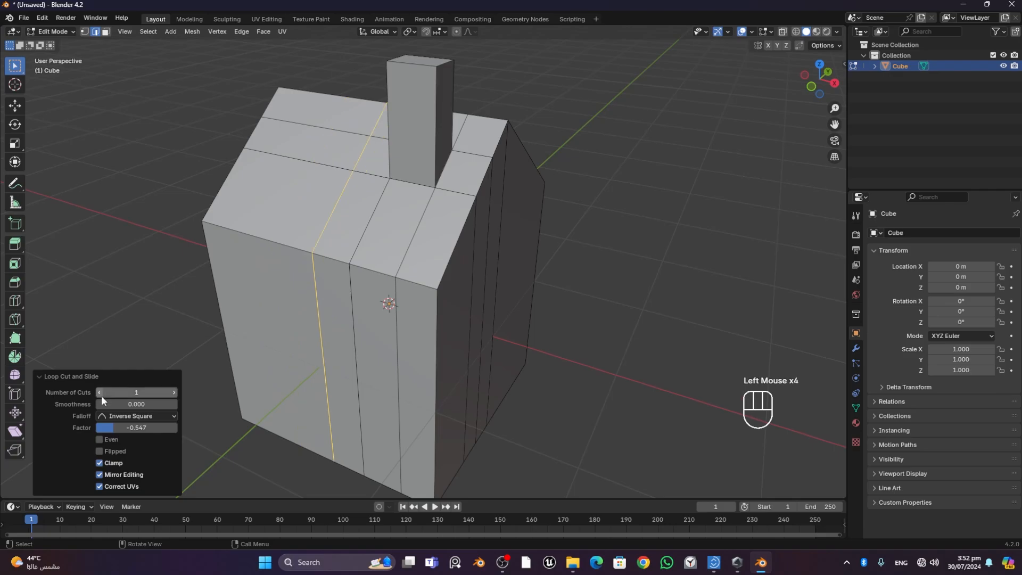
# - Add a 2-cut loop cut across the wide section beside the chimney, trying higher cut counts first, slid with a factor of about 0.577
pyautogui.click(15, 105)
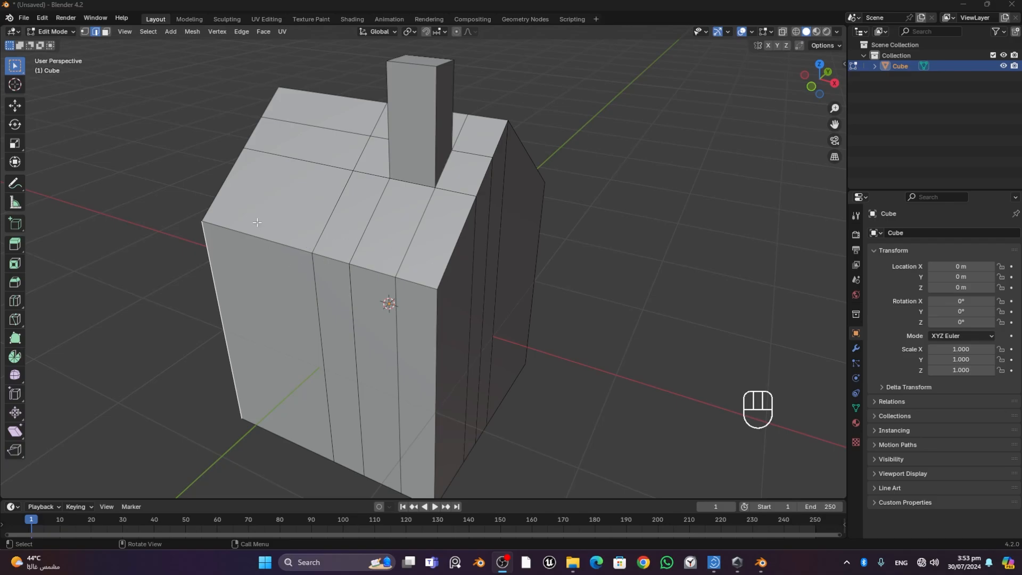
pyautogui.click(212, 168)
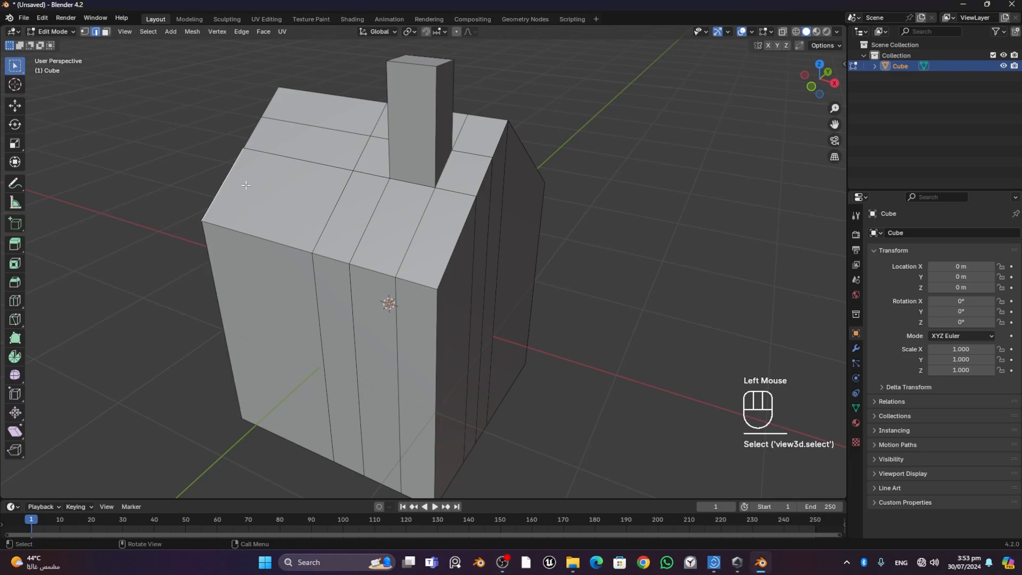
pyautogui.hotkey('ctrl', 'r')
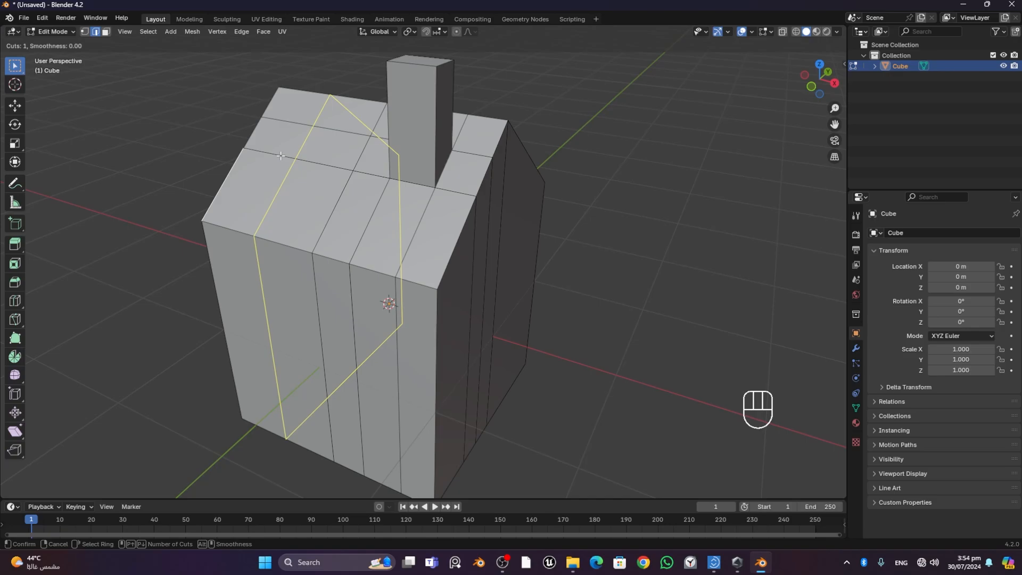
pyautogui.scroll(3, 281, 155)
pyautogui.scroll(-4, 282, 156)
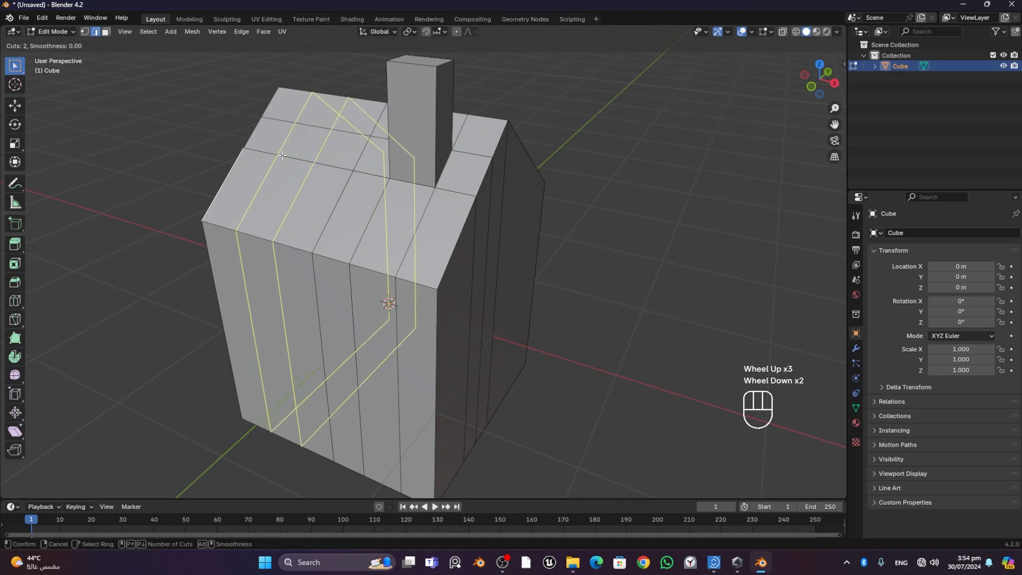
pyautogui.scroll(1, 282, 155)
pyautogui.scroll(6, 282, 155)
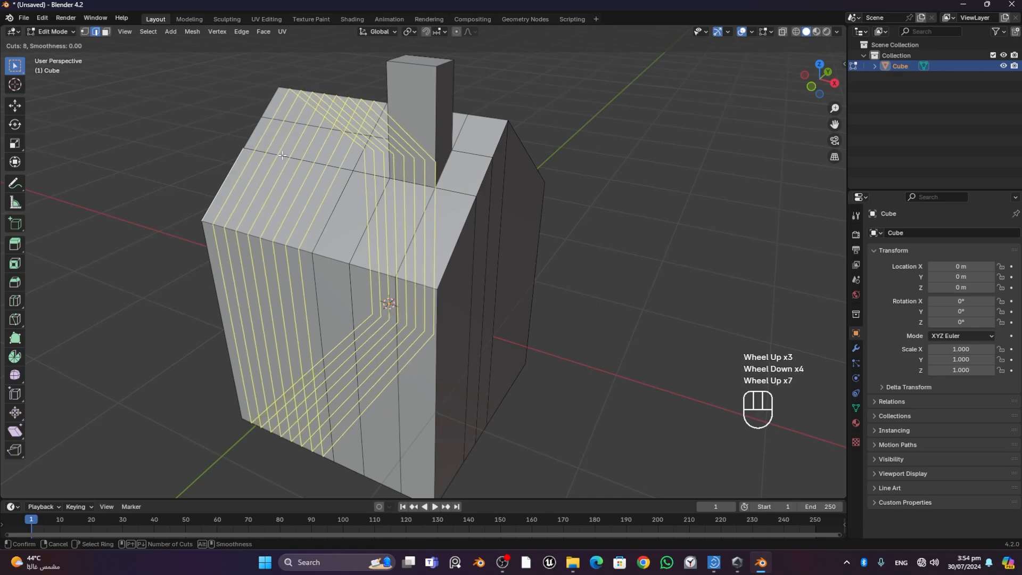
pyautogui.scroll(-4, 283, 155)
pyautogui.scroll(-3, 282, 155)
pyautogui.scroll(5, 283, 155)
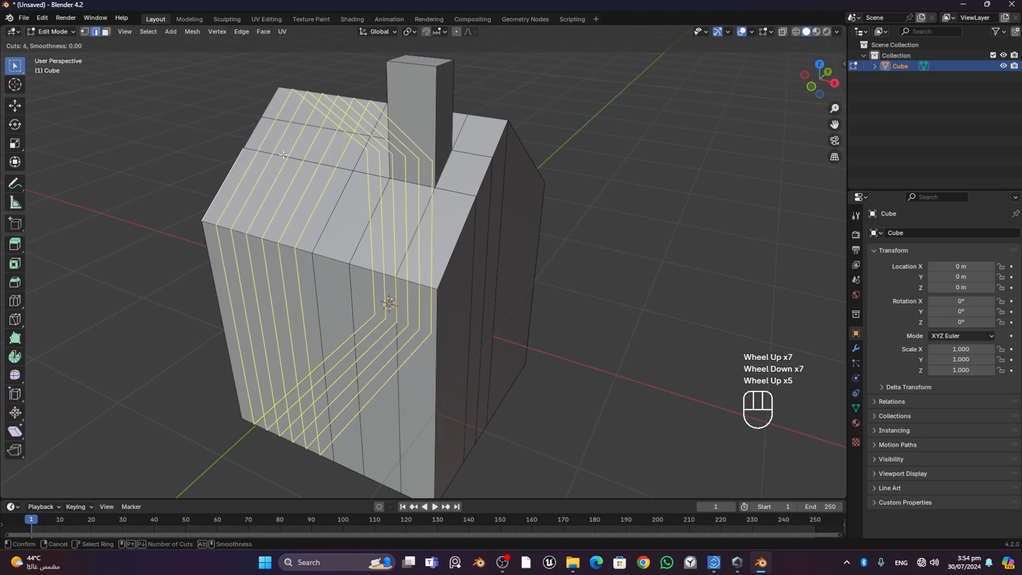
pyautogui.scroll(-2, 284, 155)
pyautogui.scroll(-2, 283, 155)
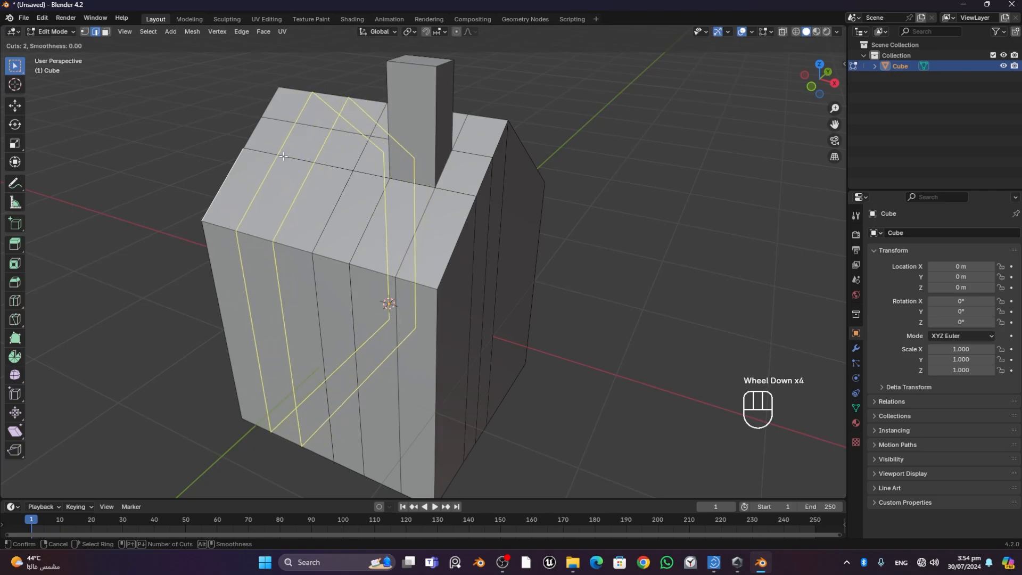
pyautogui.click(284, 156)
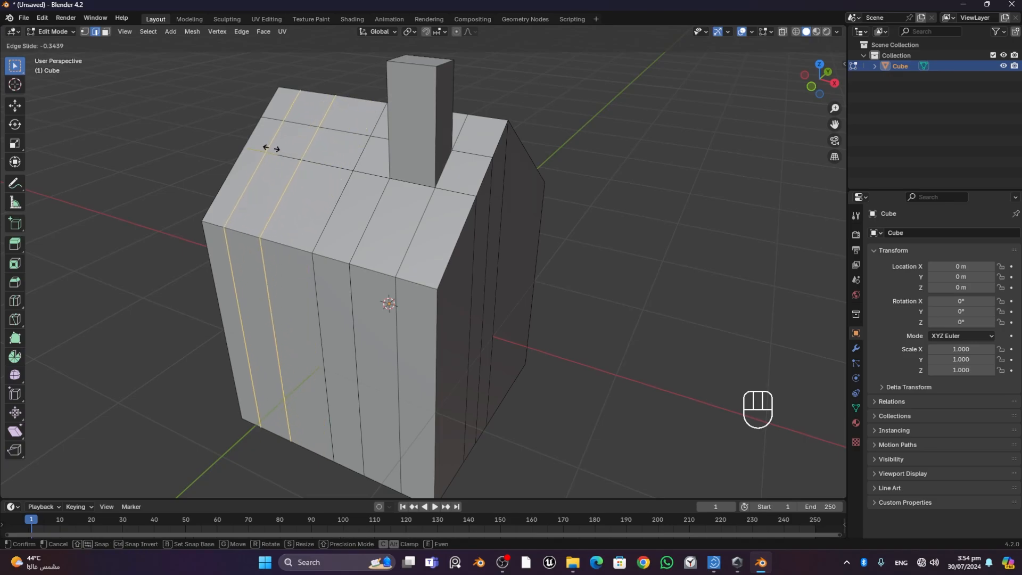
pyautogui.click(302, 165)
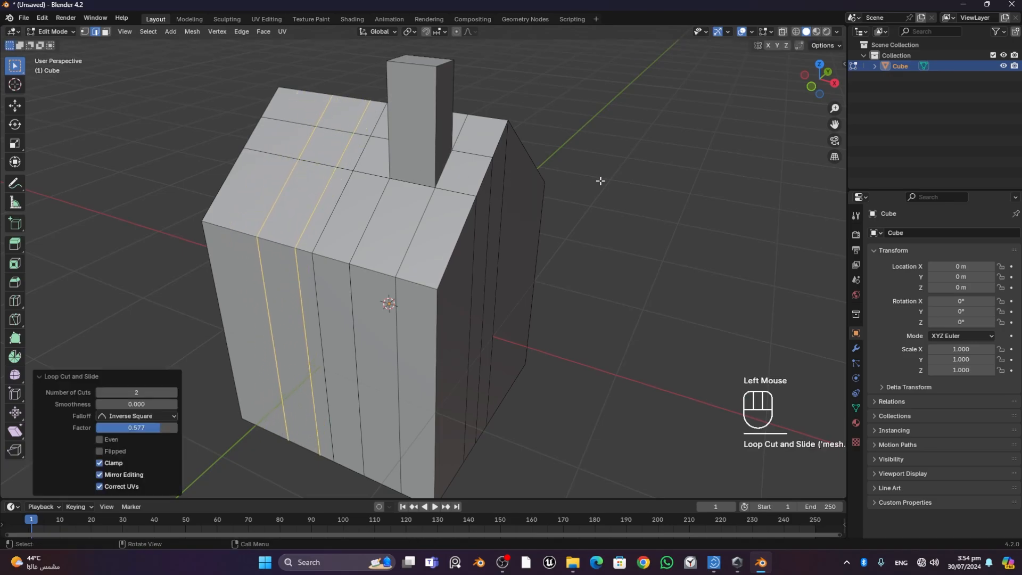
# - Undo the pair of loop cuts across the house's wide section
pyautogui.press('ctrl')
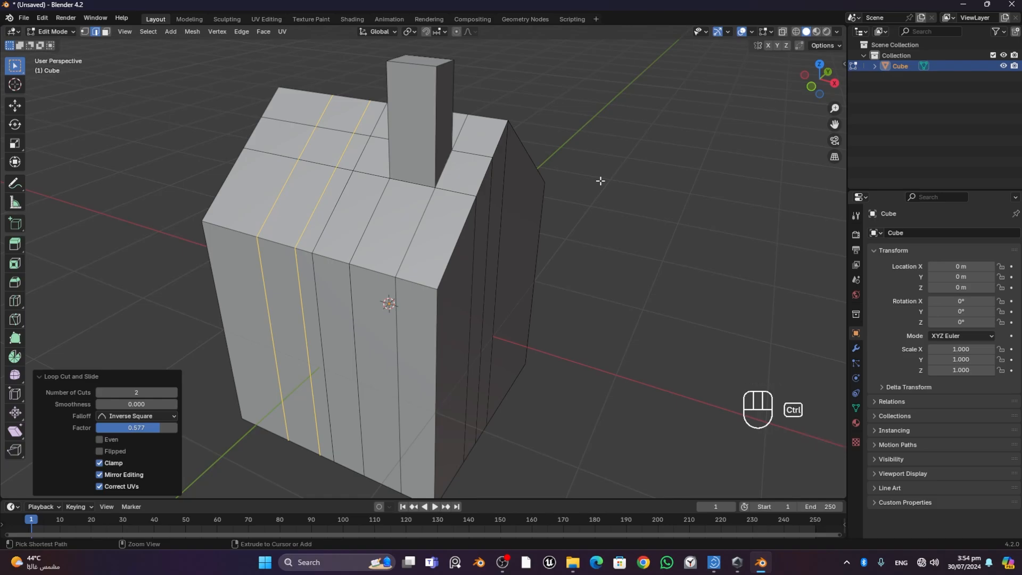
pyautogui.hotkey('ctrl', 'z')
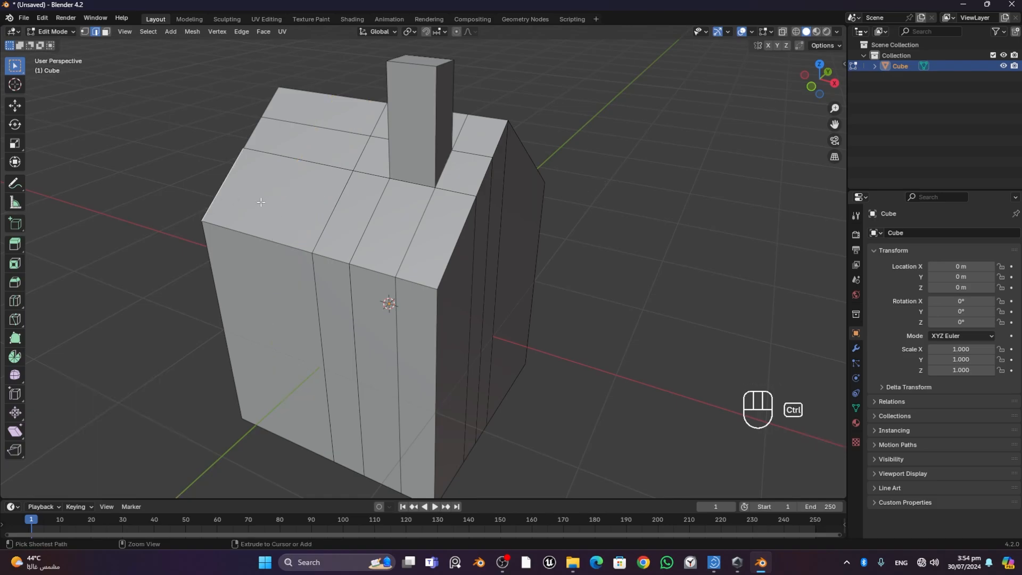
pyautogui.hotkey('ctrl', 'r')
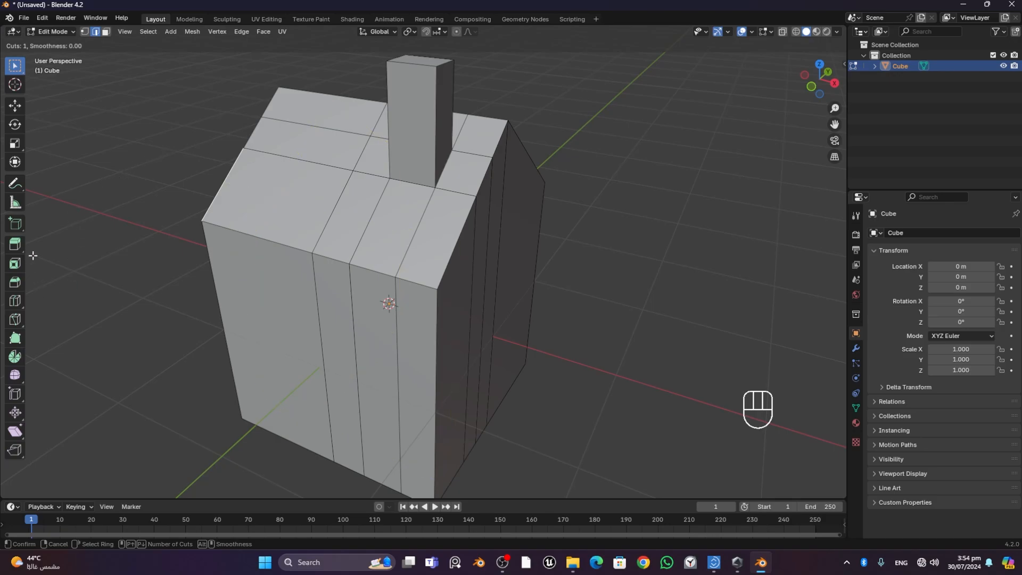
pyautogui.click(15, 303)
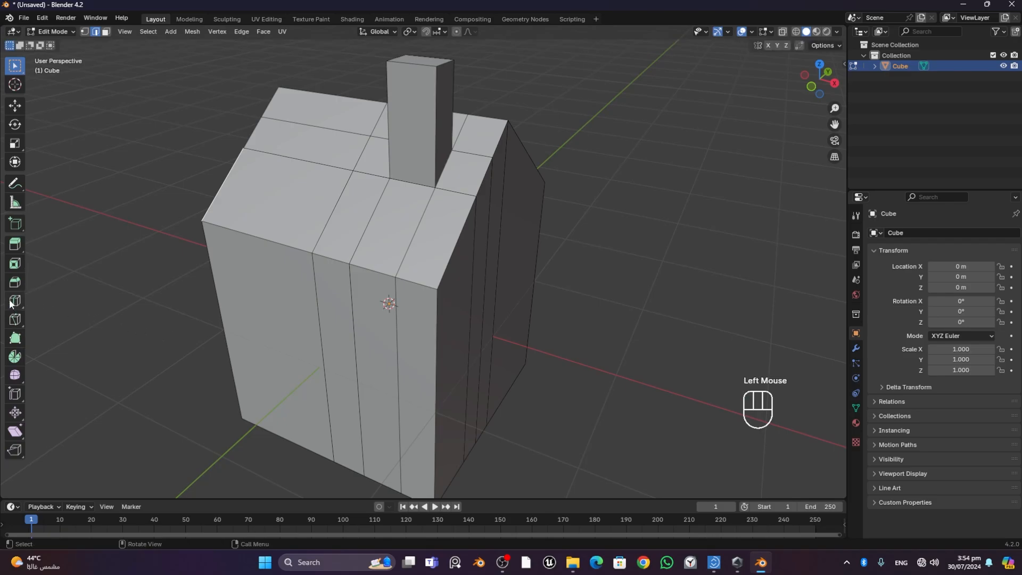
# - Set the Loop Cut tool to 3 cuts and add three evenly spaced cuts across the house's wide section
pyautogui.click(10, 303)
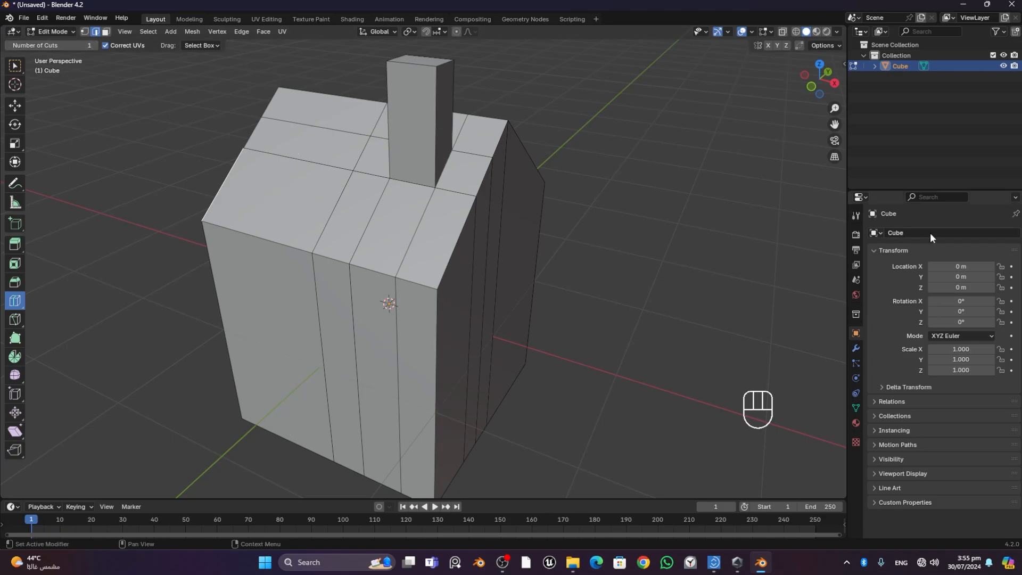
pyautogui.click(855, 215)
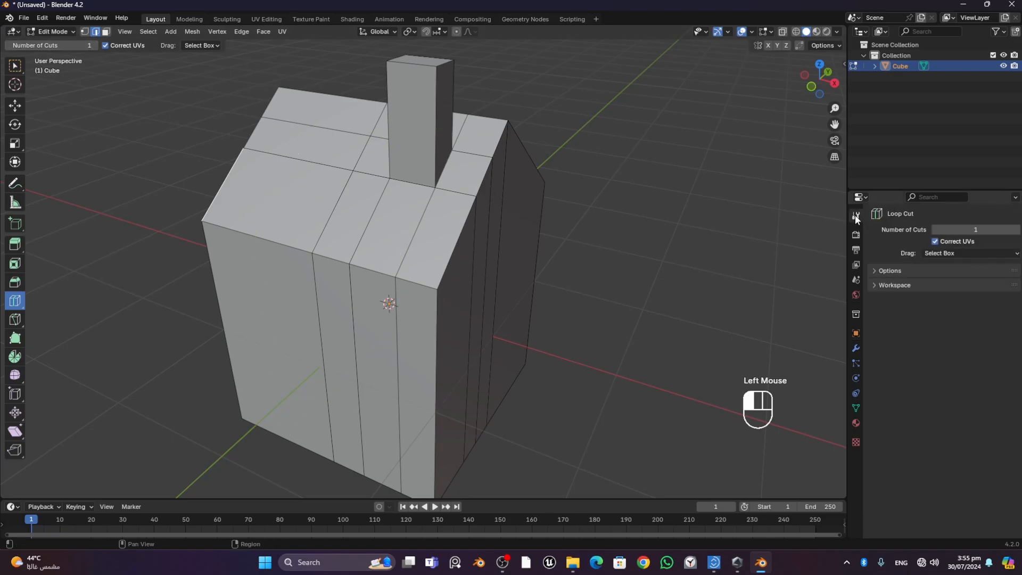
pyautogui.click(1017, 229)
pyautogui.click(1017, 229)
pyautogui.click(262, 215)
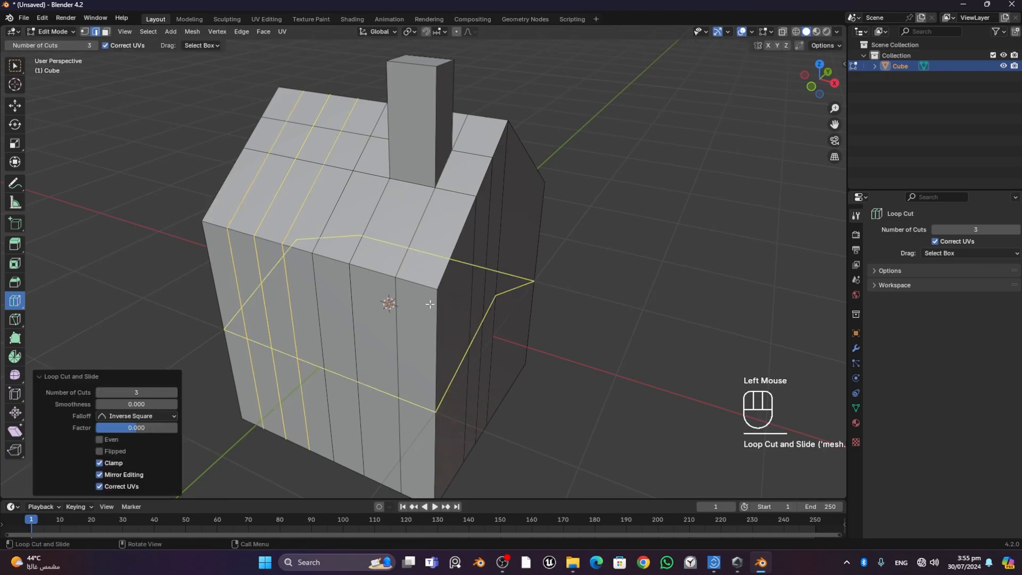
# - Try three horizontal loop cuts around the walls and a single one slid to a factor of about -0.225, undoing each
pyautogui.click(435, 325)
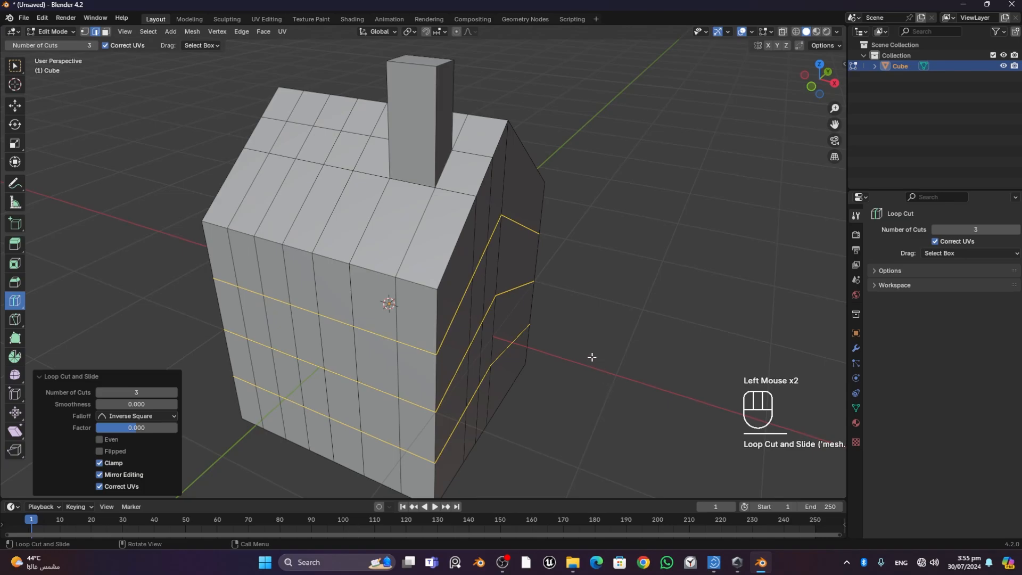
pyautogui.hotkey('ctrl', 'z')
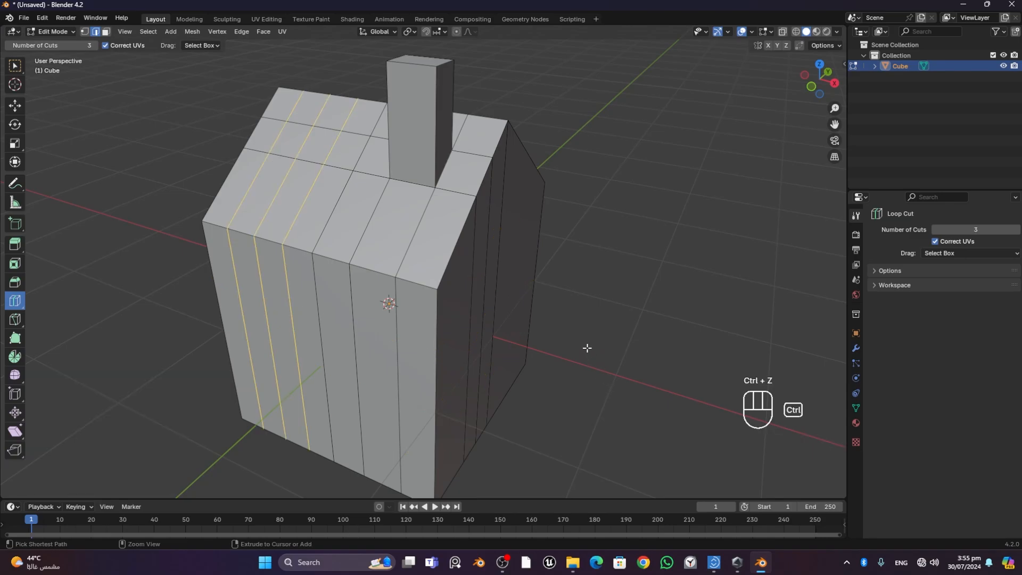
pyautogui.hotkey('ctrl', 'r')
pyautogui.click(484, 314)
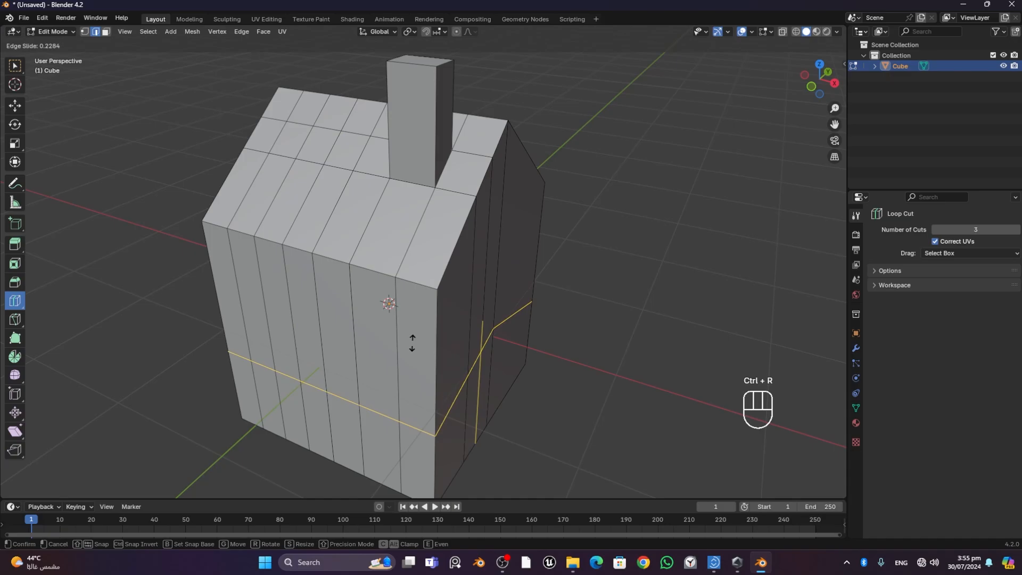
pyautogui.click(406, 278)
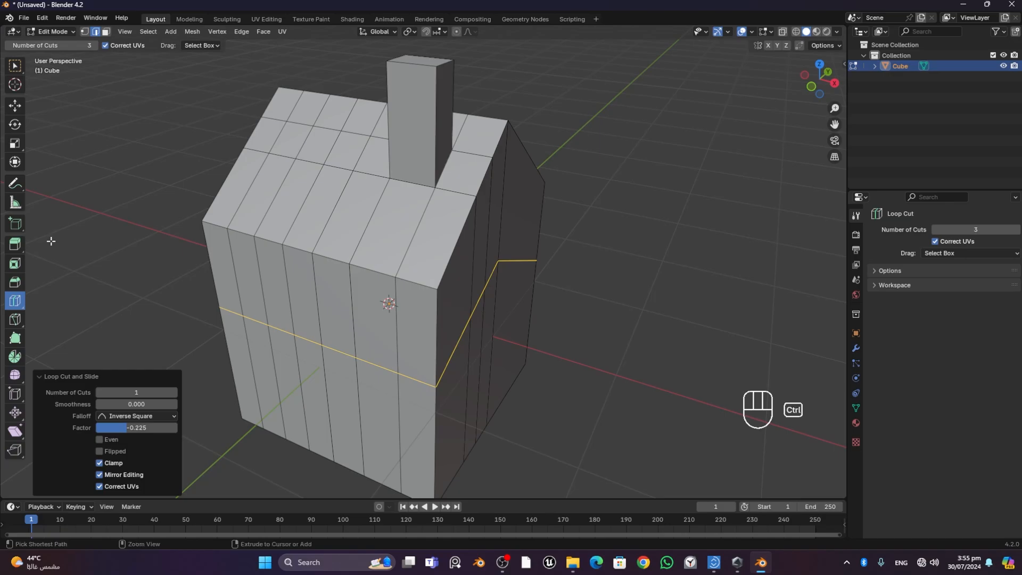
pyautogui.hotkey('ctrl', 'z')
# - Add three horizontal loop cuts around the house's walls with the Loop Cut tool, using a factor of about -0.017
pyautogui.click(15, 301)
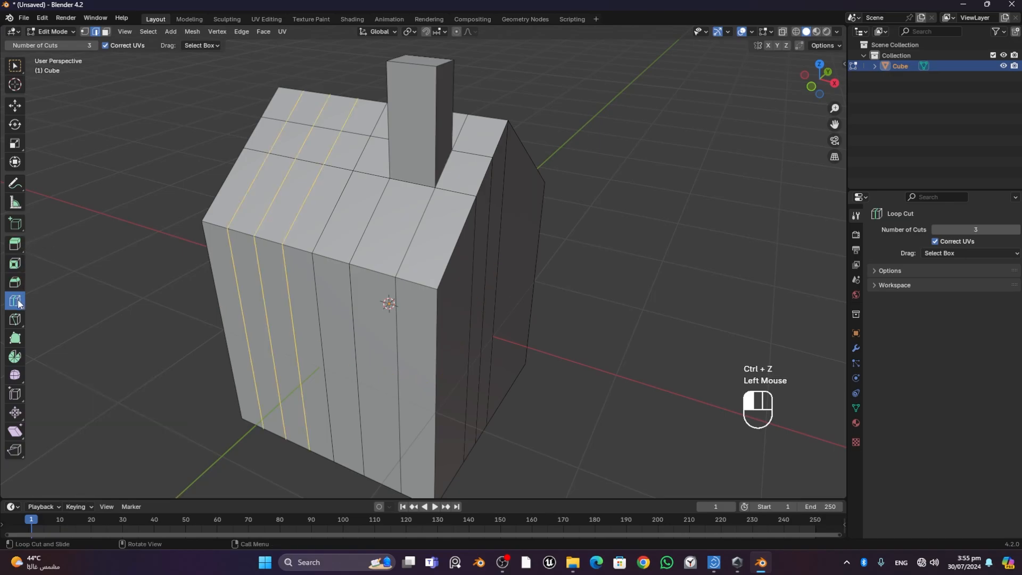
pyautogui.doubleClick(413, 361)
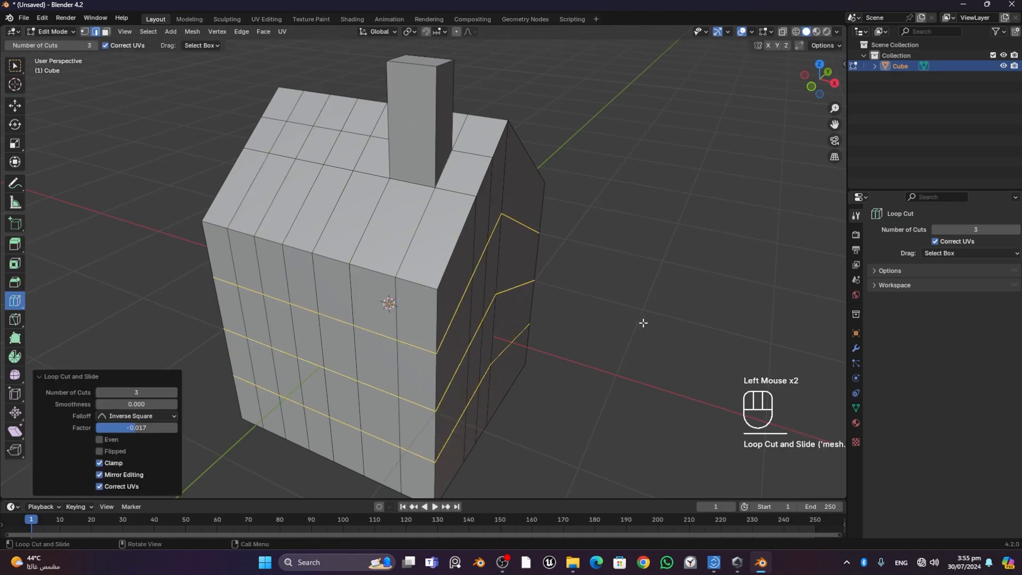
pyautogui.moveTo(643, 323); pyautogui.dragTo(685, 322, button='middle')
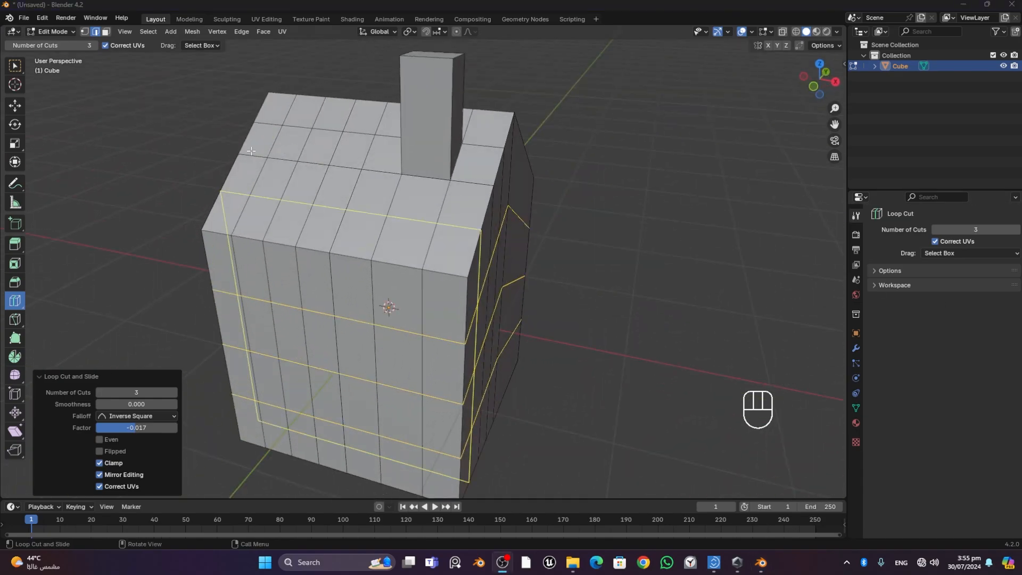
pyautogui.moveTo(632, 224); pyautogui.dragTo(589, 219, button='middle')
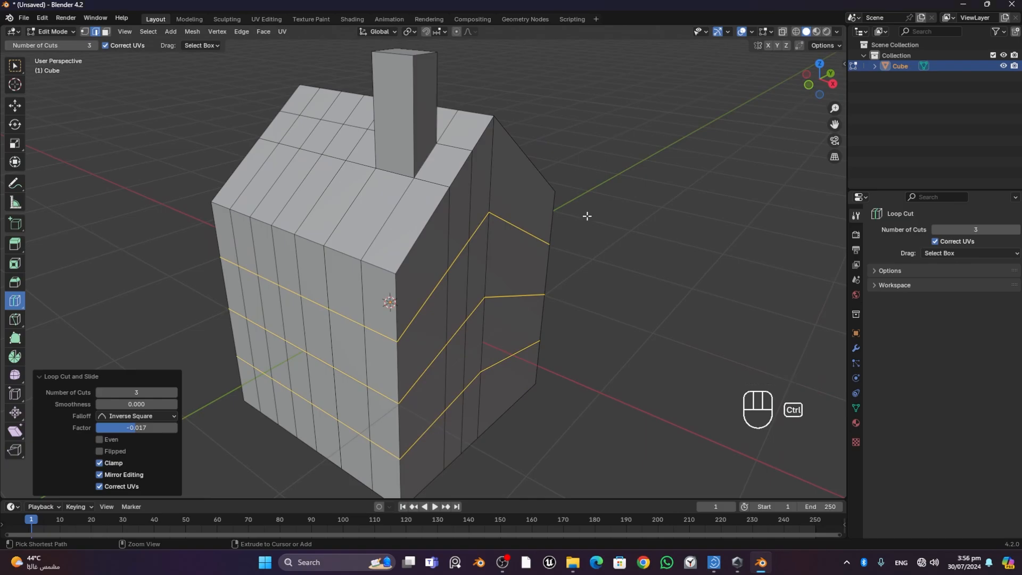
# - Undo the three horizontal loop cuts around the walls and the three cuts across the house's wide section
pyautogui.click(15, 65)
pyautogui.click(608, 243)
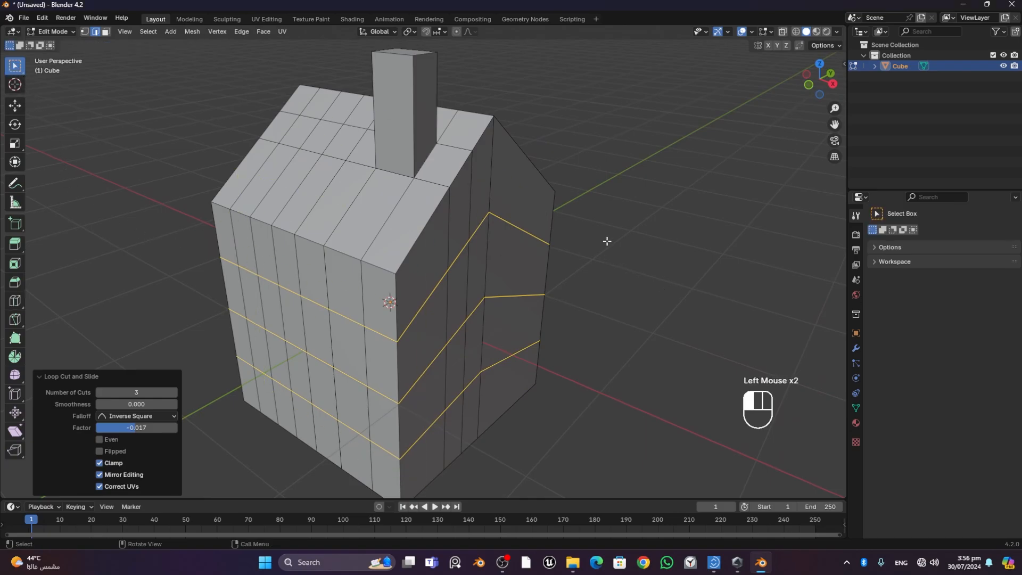
pyautogui.hotkey('ctrl', 'z')
pyautogui.hotkey('ctrl', 'z')
pyautogui.hotkey('ctrl', 'z')
pyautogui.hotkey('ctrl', 'z')
# - Add three evenly spaced loop cuts across the house's wide section again with the Loop Cut tool
pyautogui.moveTo(577, 257); pyautogui.dragTo(669, 249, button='middle')
pyautogui.hotkey('ctrl', 'r')
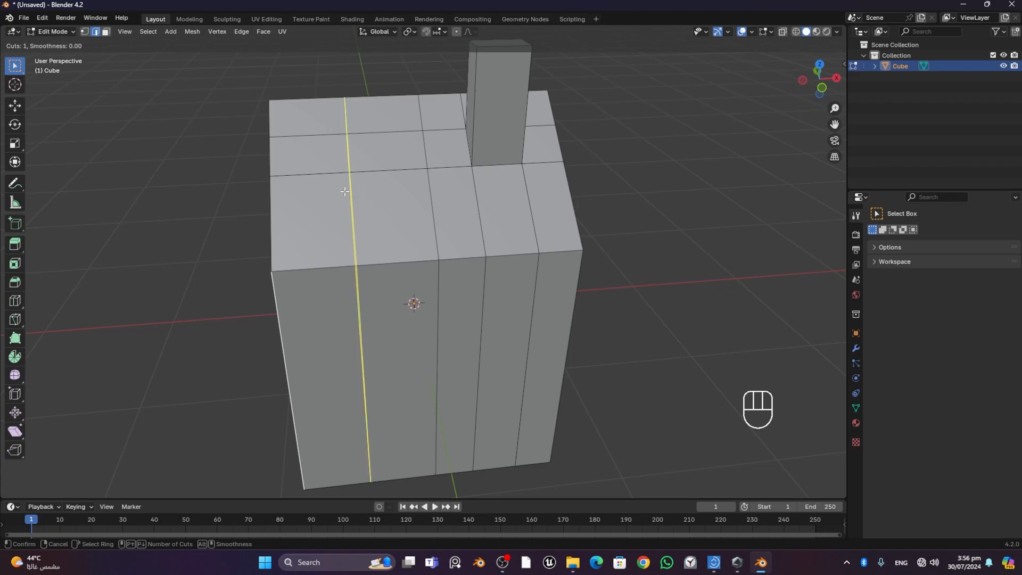
pyautogui.press('Escape')
pyautogui.click(15, 301)
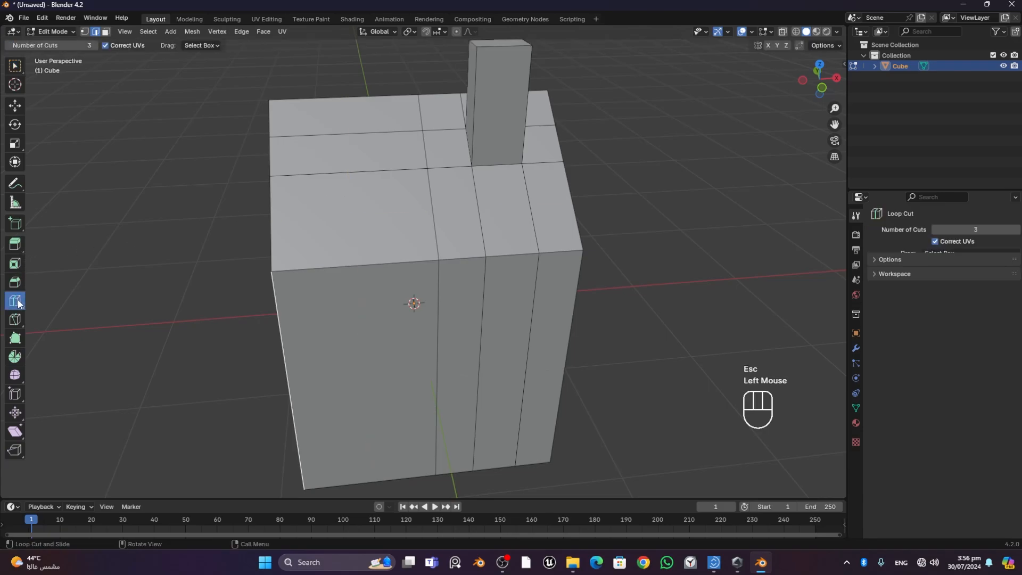
pyautogui.click(351, 178)
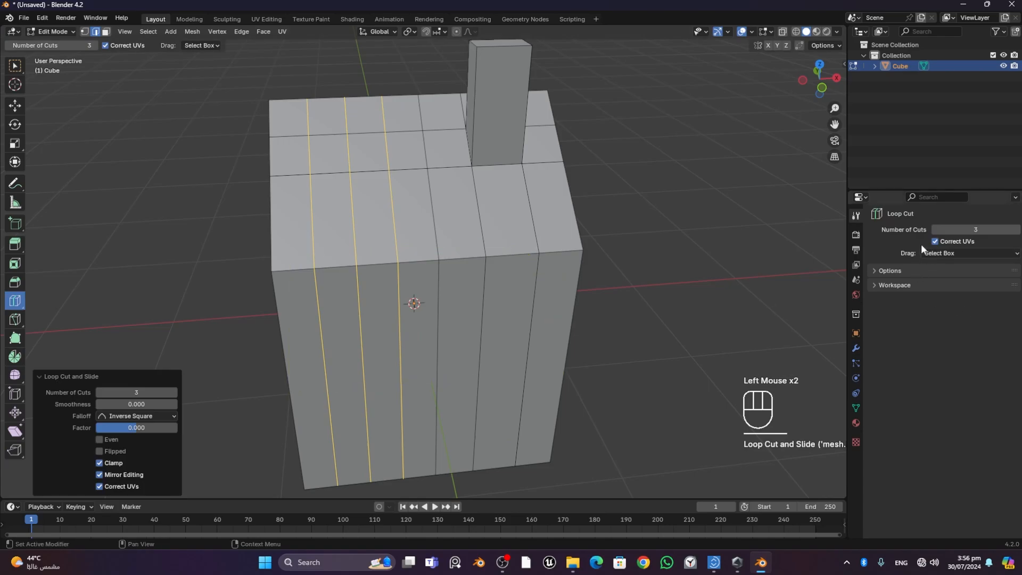
# - Set the Loop Cut tool's number of cuts to 1 and undo the three cuts across the wide section
pyautogui.click(934, 229)
pyautogui.click(934, 229)
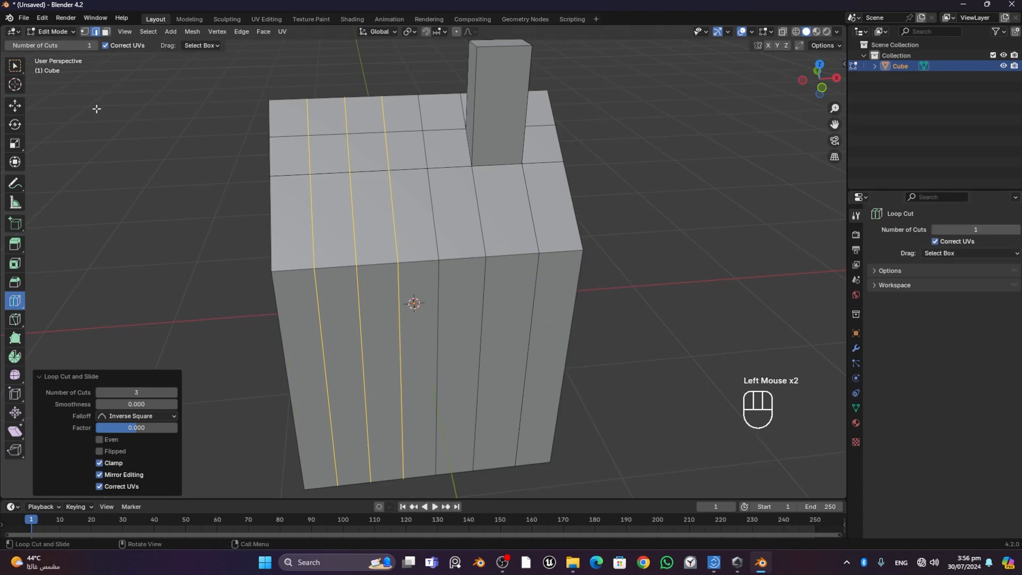
pyautogui.click(15, 106)
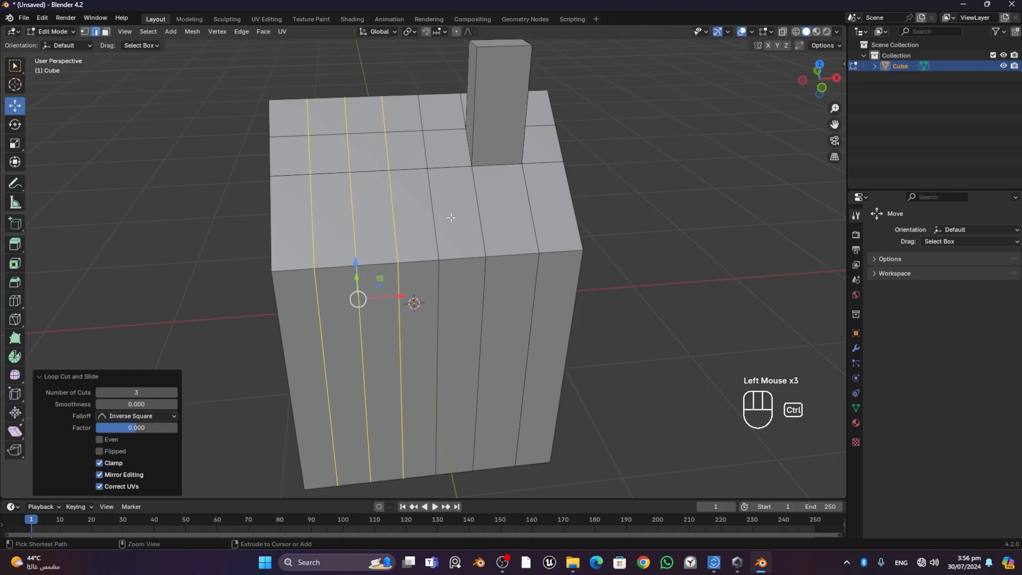
pyautogui.hotkey('ctrl', 'z')
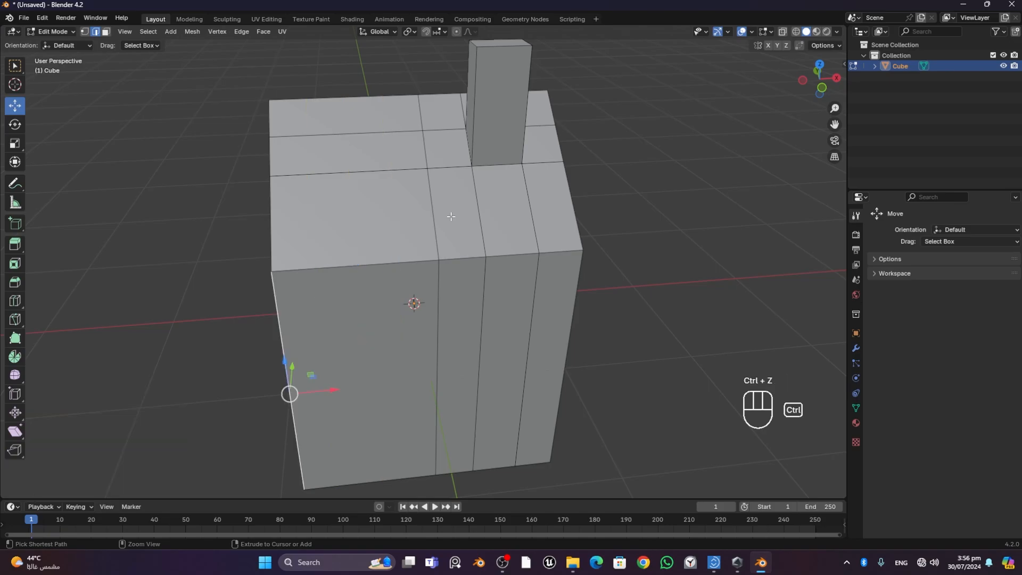
# - Try a single centred loop cut across the wide section with the Loop Cut tool, and undo it
pyautogui.click(15, 300)
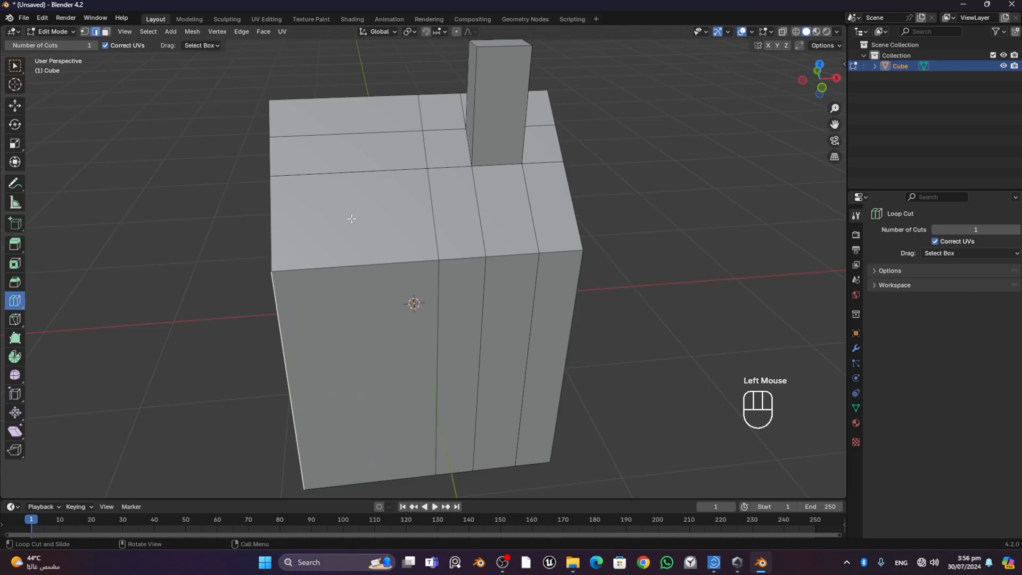
pyautogui.click(354, 176)
pyautogui.moveTo(701, 282); pyautogui.dragTo(706, 240, button='middle')
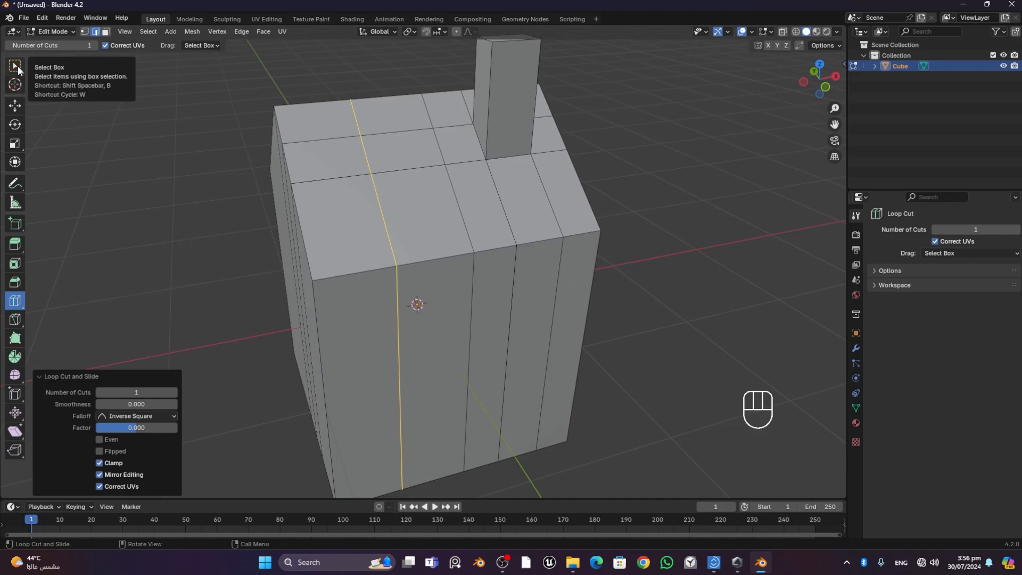
pyautogui.click(14, 66)
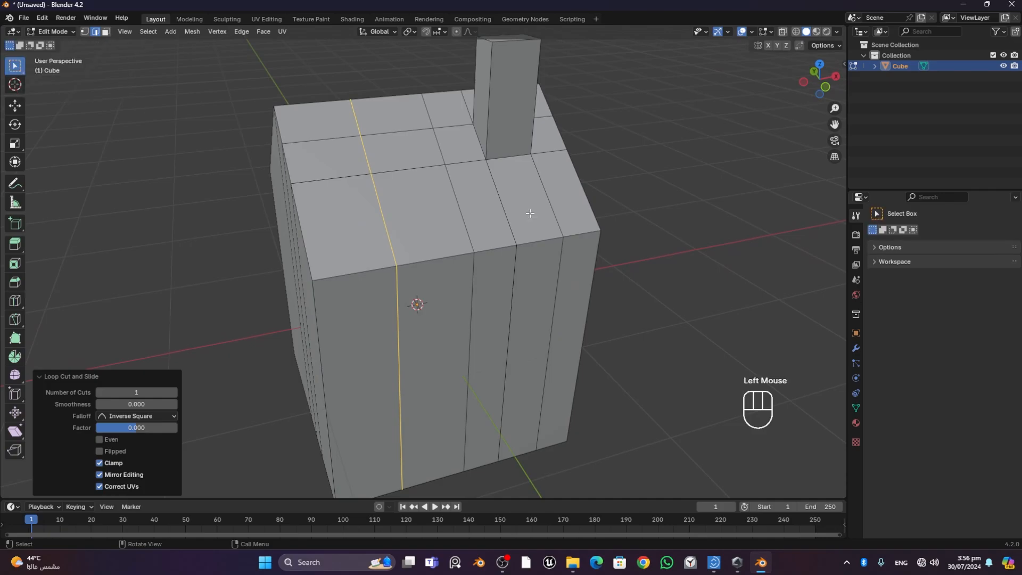
pyautogui.hotkey('ctrl', 'z')
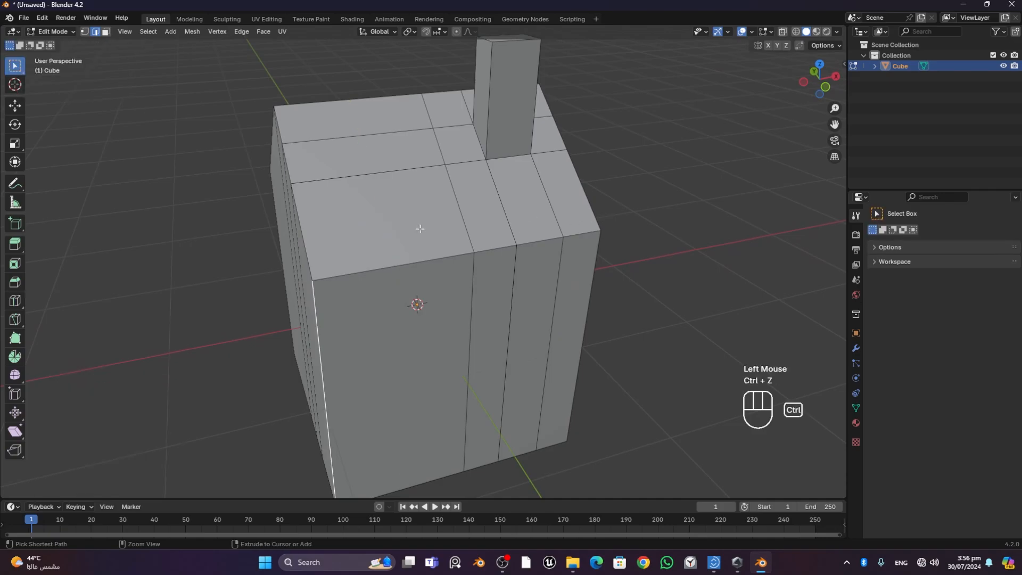
# - Add one loop cut across the house's wide section with Loop Cut and Slide, keeping it centred at factor 0
pyautogui.hotkey('ctrl', 'r')
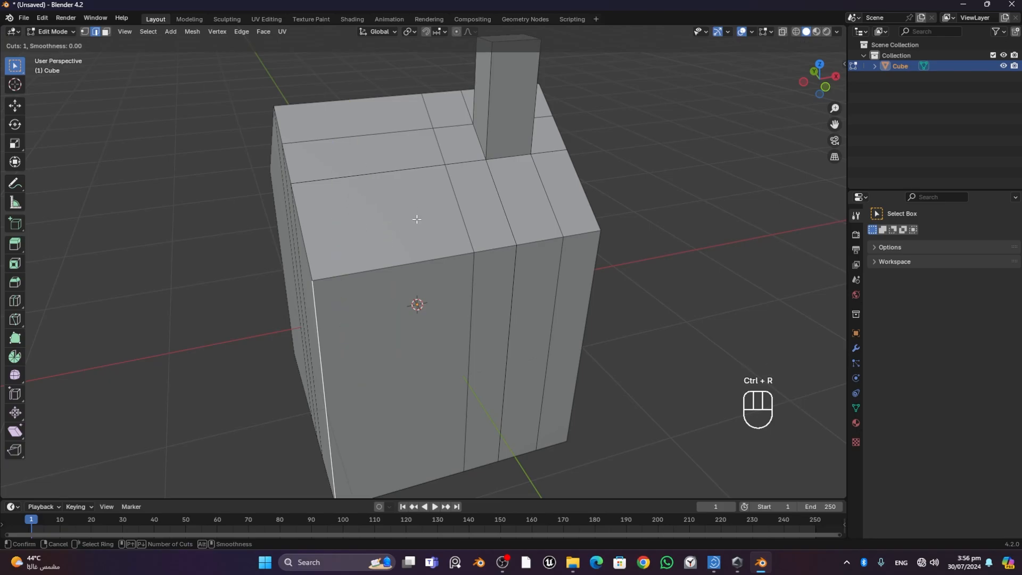
pyautogui.middleClick(386, 221)
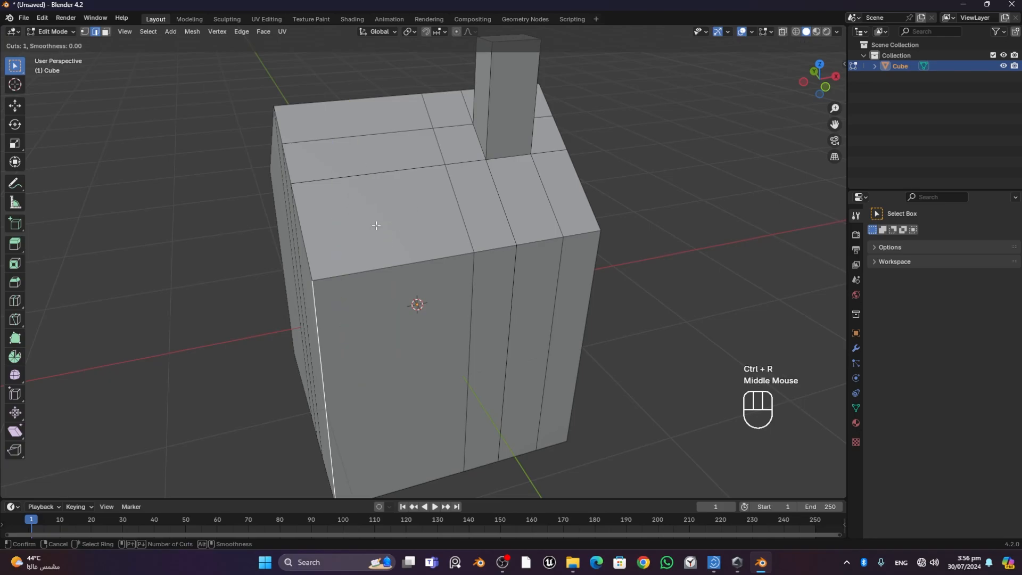
pyautogui.click(375, 170)
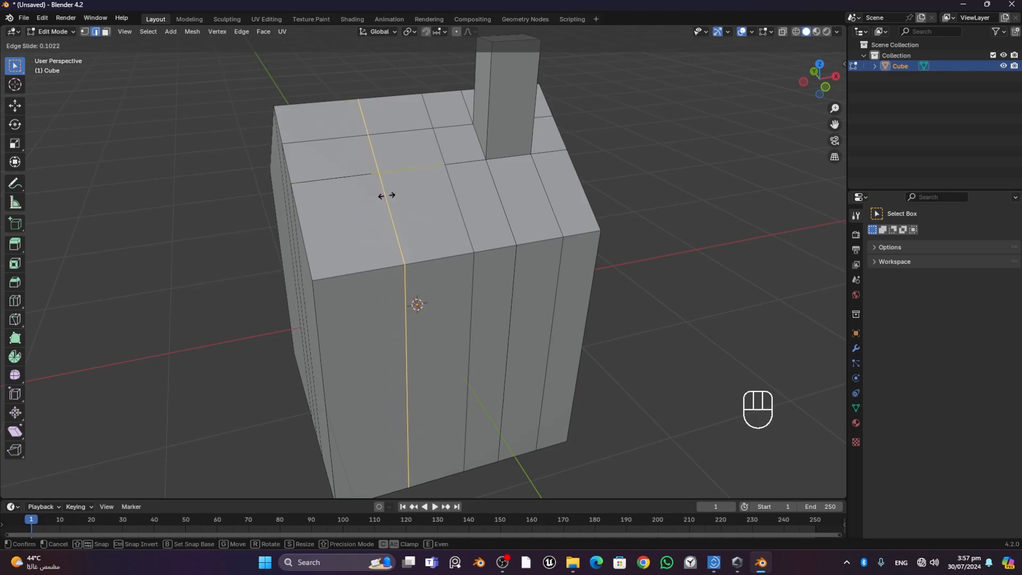
pyautogui.rightClick(379, 197)
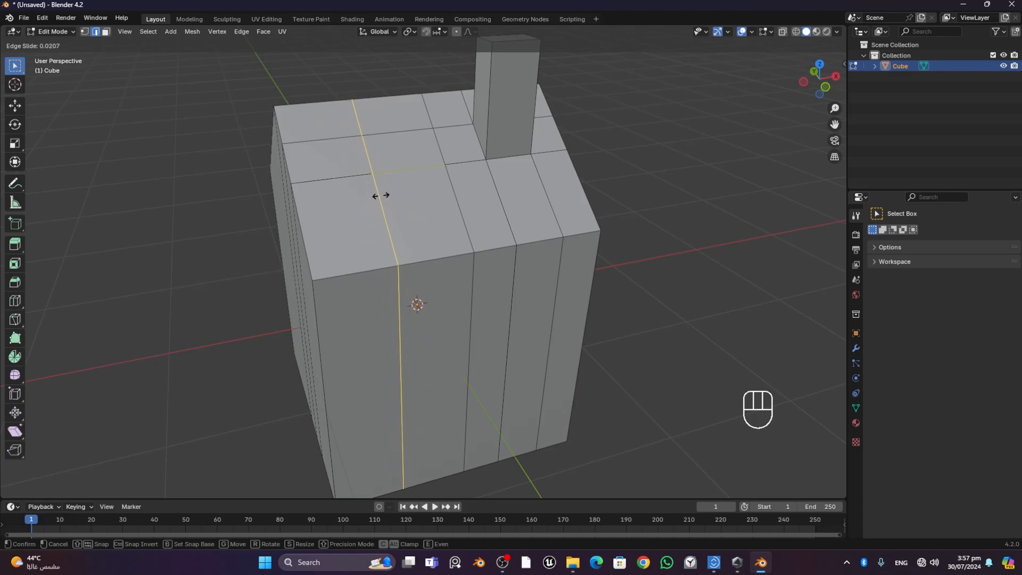
# - Examine the new centred loop cut on the roof and walls from several angles and distances
pyautogui.moveTo(693, 295); pyautogui.dragTo(652, 302, button='middle')
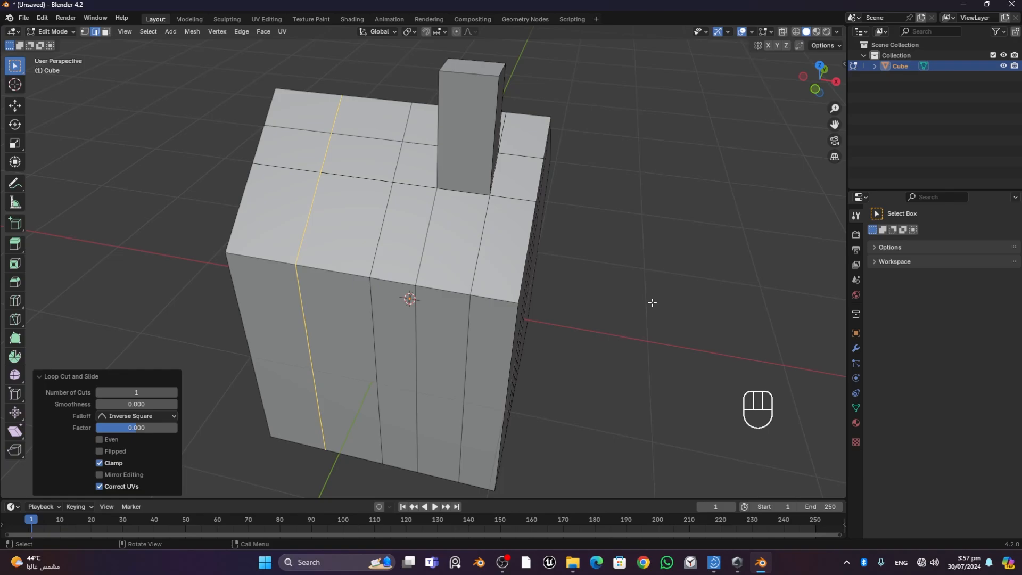
pyautogui.moveTo(619, 302); pyautogui.dragTo(570, 269, button='middle')
pyautogui.scroll(-2, 587, 298)
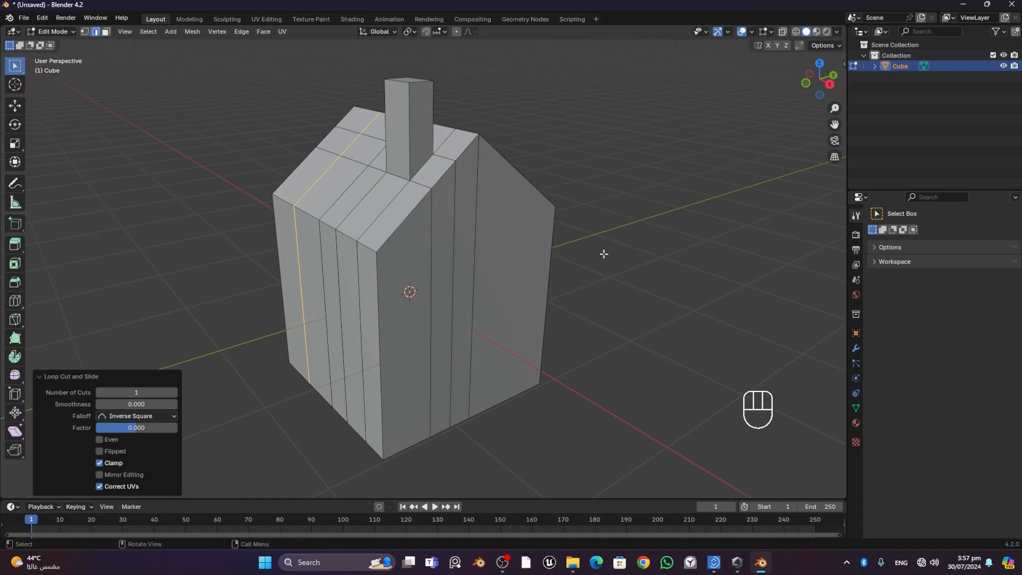
pyautogui.scroll(1, 623, 253)
pyautogui.scroll(-1, 627, 254)
pyautogui.moveTo(627, 253); pyautogui.dragTo(724, 260, button='middle')
pyautogui.scroll(1, 266, 216)
pyautogui.scroll(-1, 266, 219)
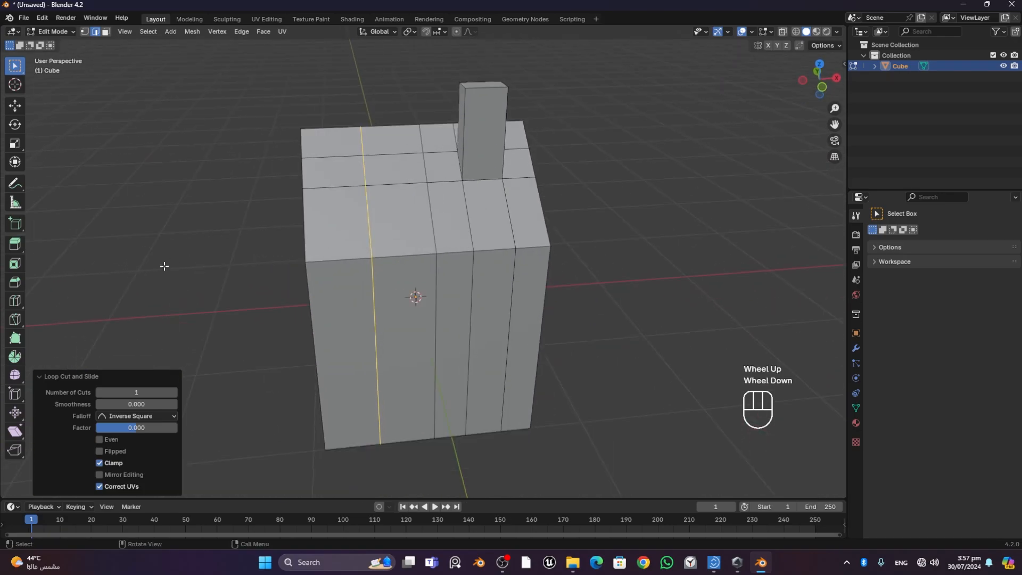
# - Add offset edge loops on both sides of the selected centre loop with Offset Edge Loop Cut, using a factor of about 0.441
pyautogui.click(17, 304)
pyautogui.moveTo(22, 301); pyautogui.dragTo(76, 323)
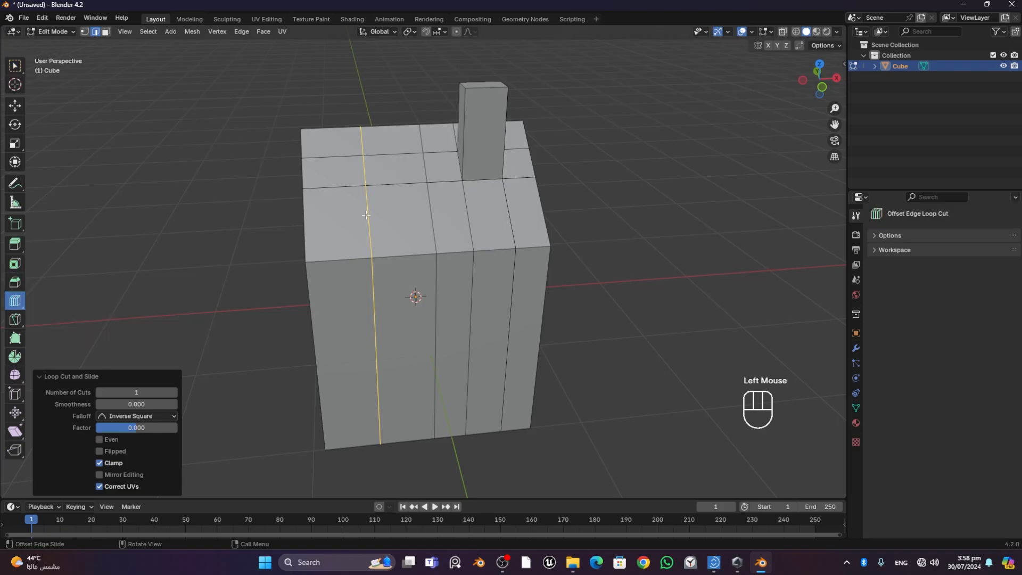
pyautogui.moveTo(369, 215); pyautogui.dragTo(354, 241)
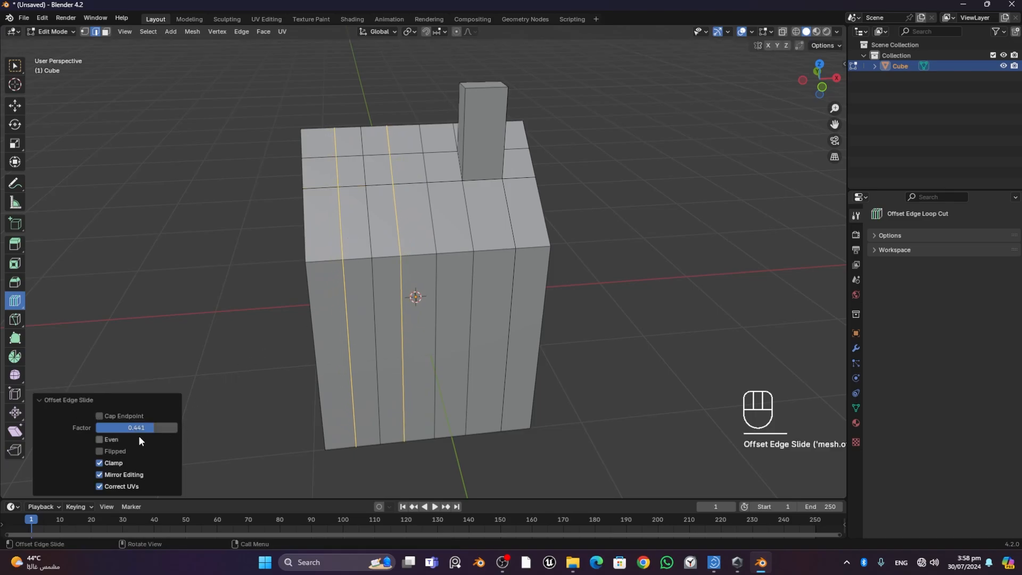
# - Turn Cap Endpoint on and back off for the offset loops and set their factor to 0.467
pyautogui.click(100, 416)
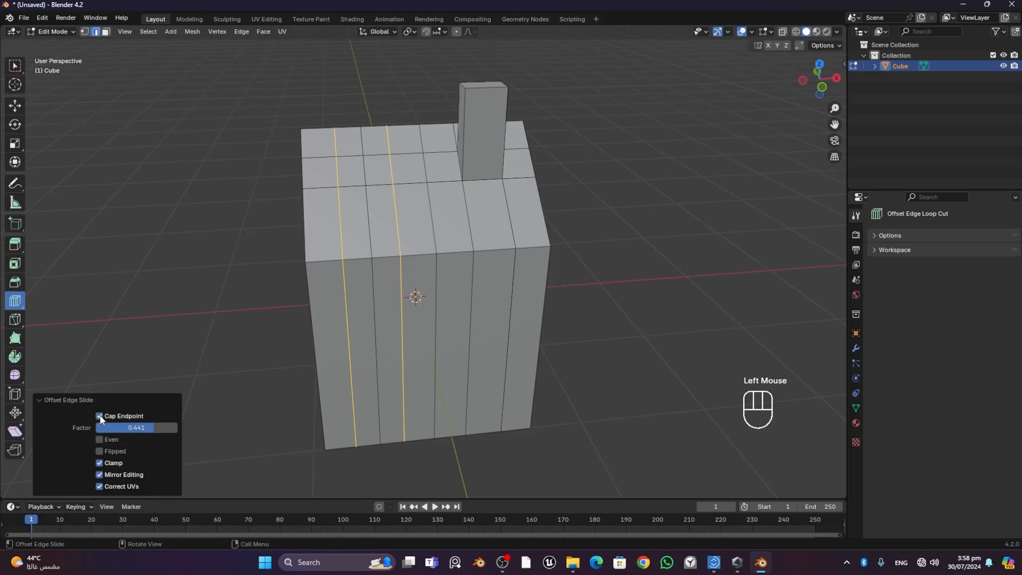
pyautogui.click(99, 417)
pyautogui.moveTo(134, 430)
pyautogui.mouseDown()
pyautogui.moveTo(103, 430)
pyautogui.moveTo(154, 433)
pyautogui.mouseUp()
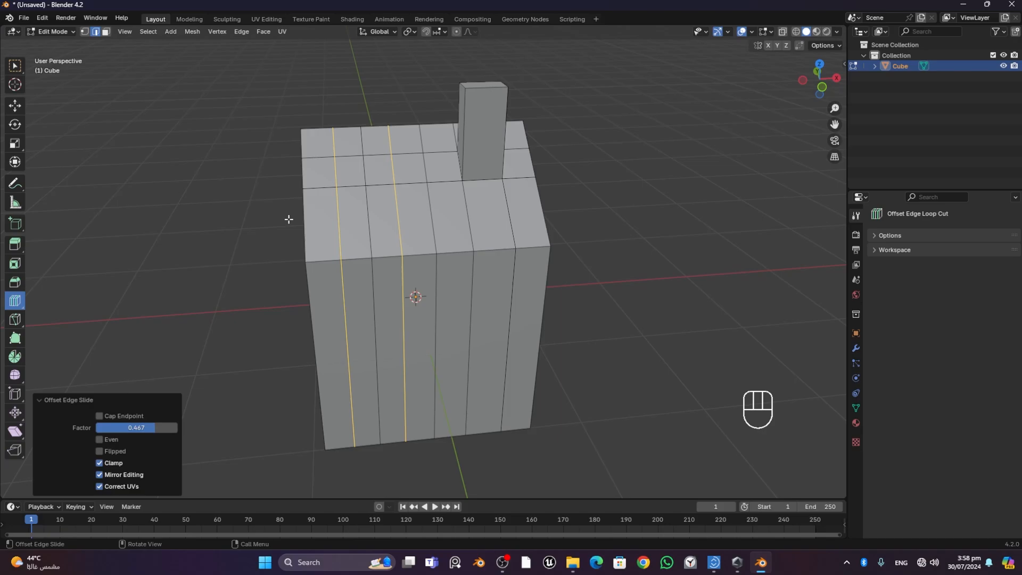
# - Switch from Offset Edge Loop Cut back to the standard Loop Cut tool
pyautogui.moveTo(289, 219); pyautogui.dragTo(255, 228, button='middle')
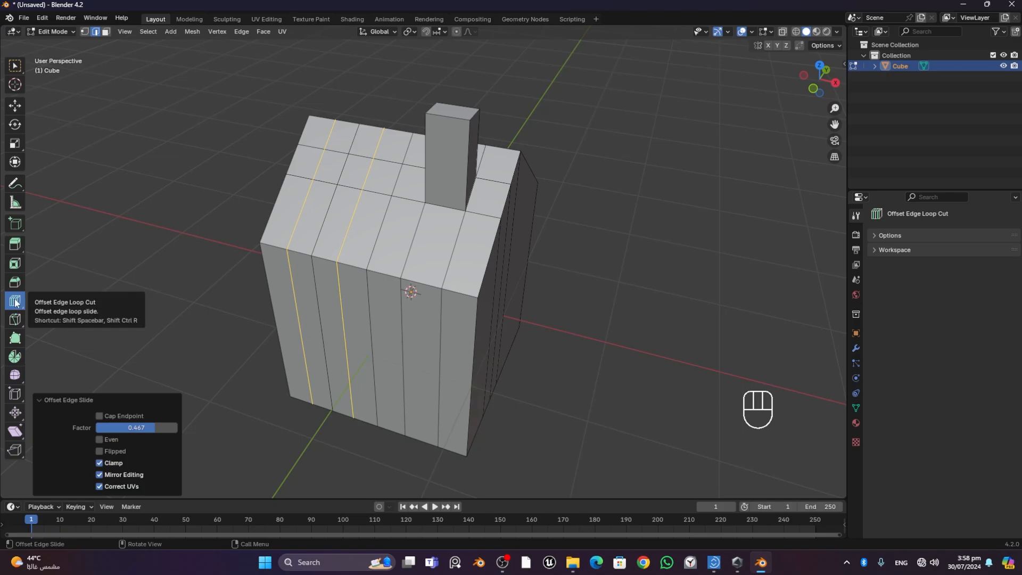
pyautogui.click(16, 301)
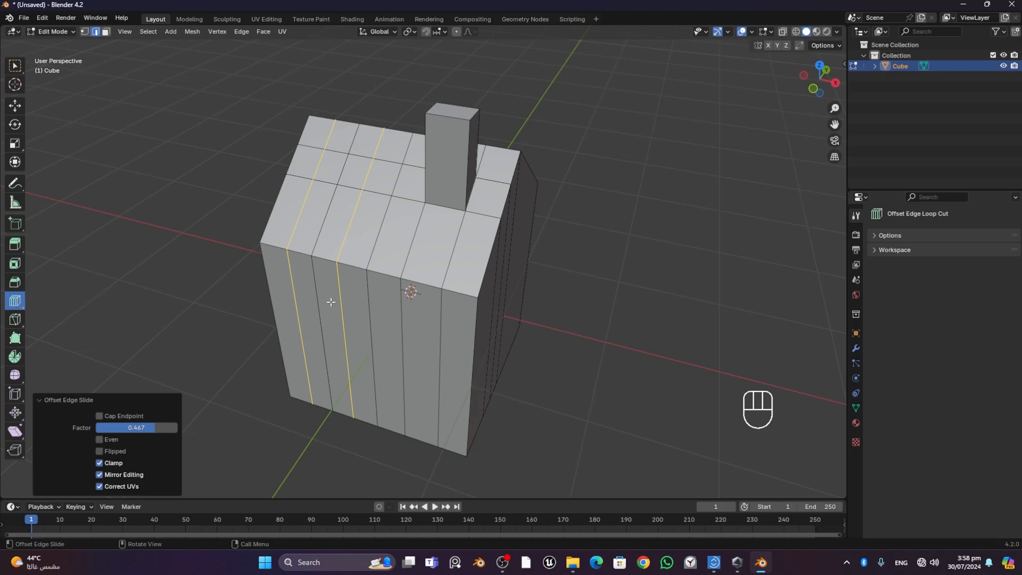
pyautogui.moveTo(11, 302); pyautogui.dragTo(71, 301)
# - Examine the house and its vertical edge loops from all sides
pyautogui.moveTo(656, 281); pyautogui.dragTo(588, 251, button='middle')
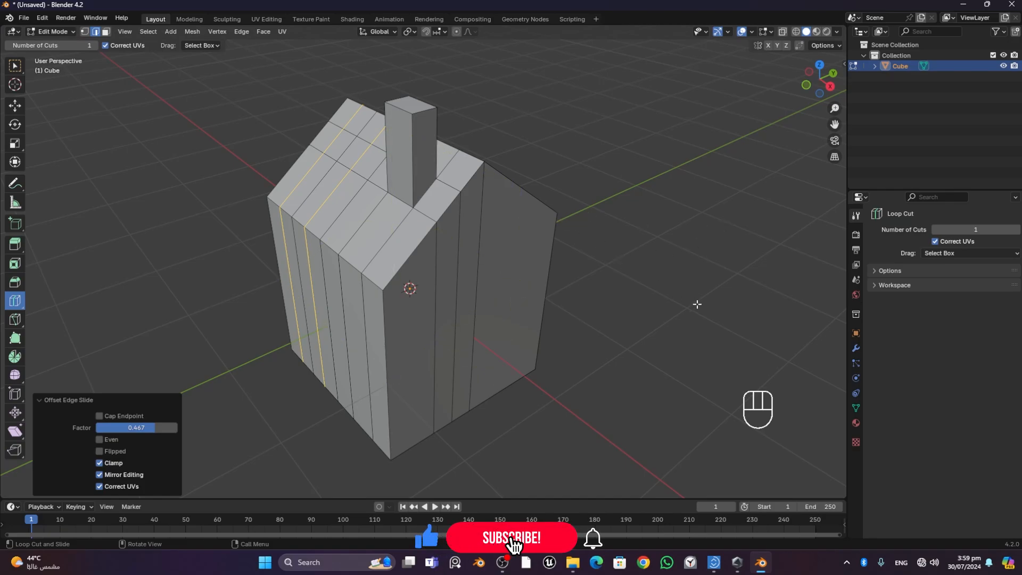
pyautogui.moveTo(675, 296)
pyautogui.mouseDown(button='middle')
pyautogui.moveTo(556, 297)
pyautogui.moveTo(288, 264)
pyautogui.moveTo(509, 278)
pyautogui.moveTo(669, 305)
pyautogui.mouseUp(button='middle')
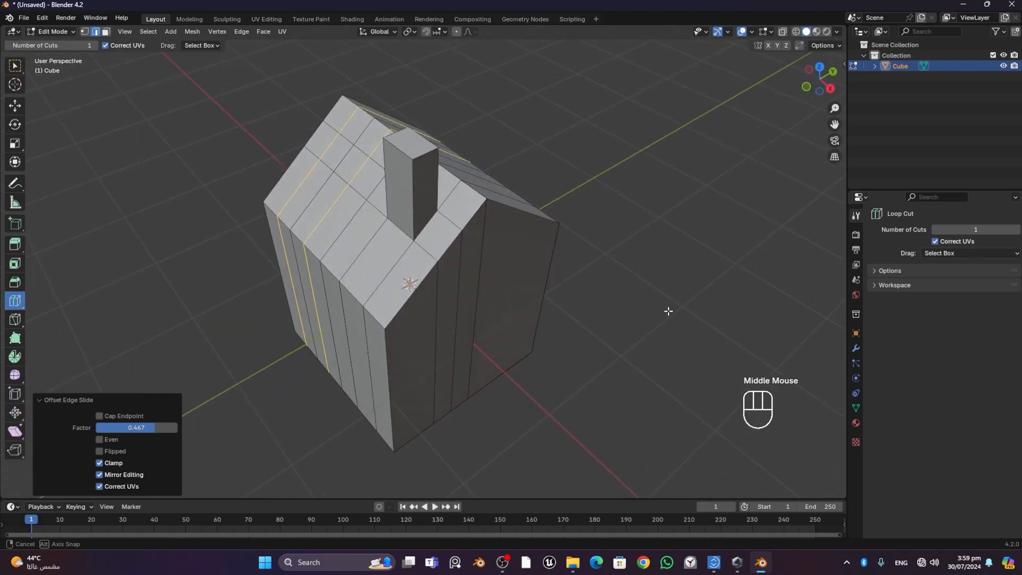
pyautogui.moveTo(668, 311); pyautogui.dragTo(565, 308, button='middle')
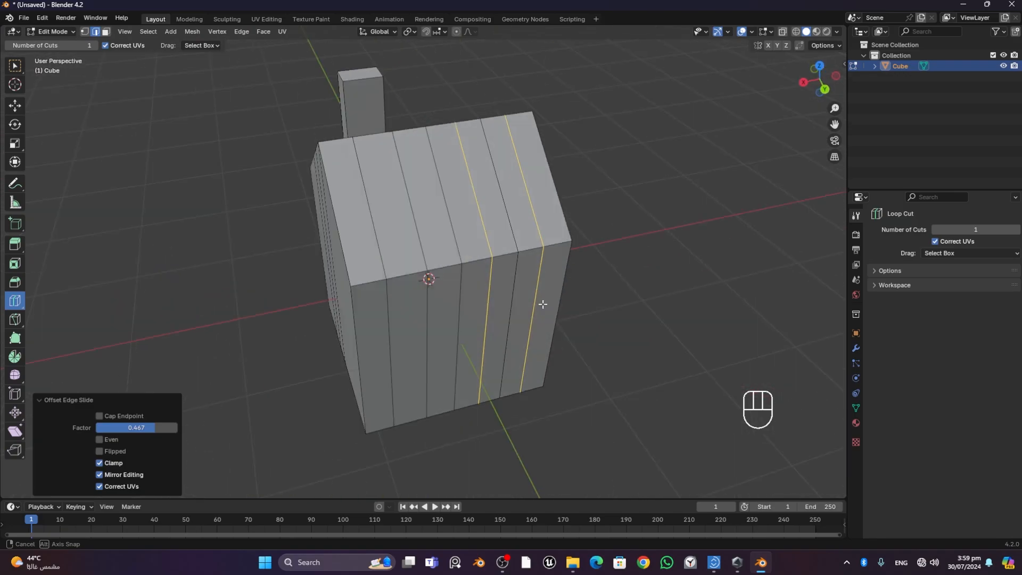
pyautogui.moveTo(574, 308); pyautogui.dragTo(685, 311, button='middle')
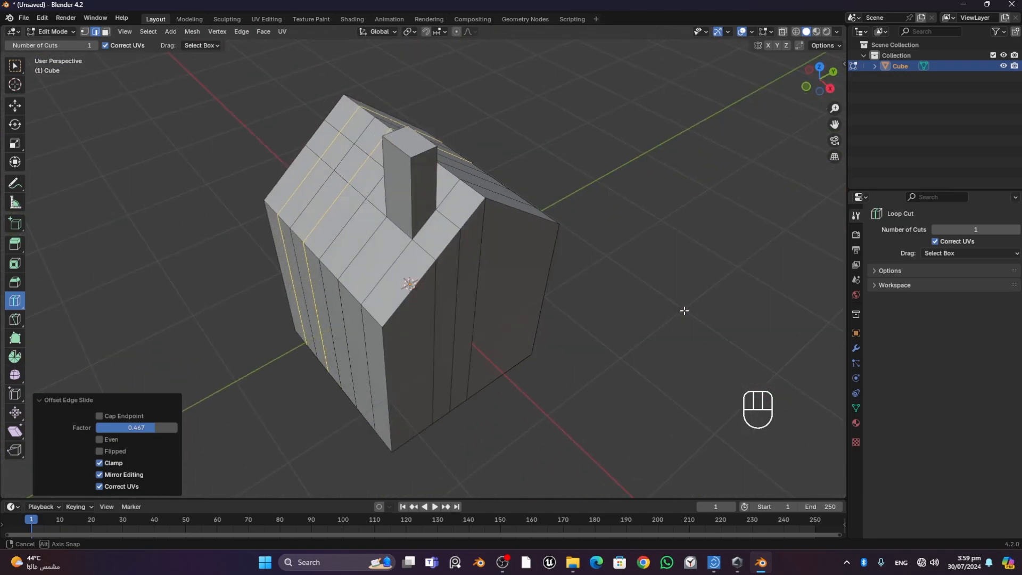
pyautogui.moveTo(802, 310); pyautogui.dragTo(120, 302, button='middle')
pyautogui.moveTo(199, 302); pyautogui.dragTo(357, 310, button='middle')
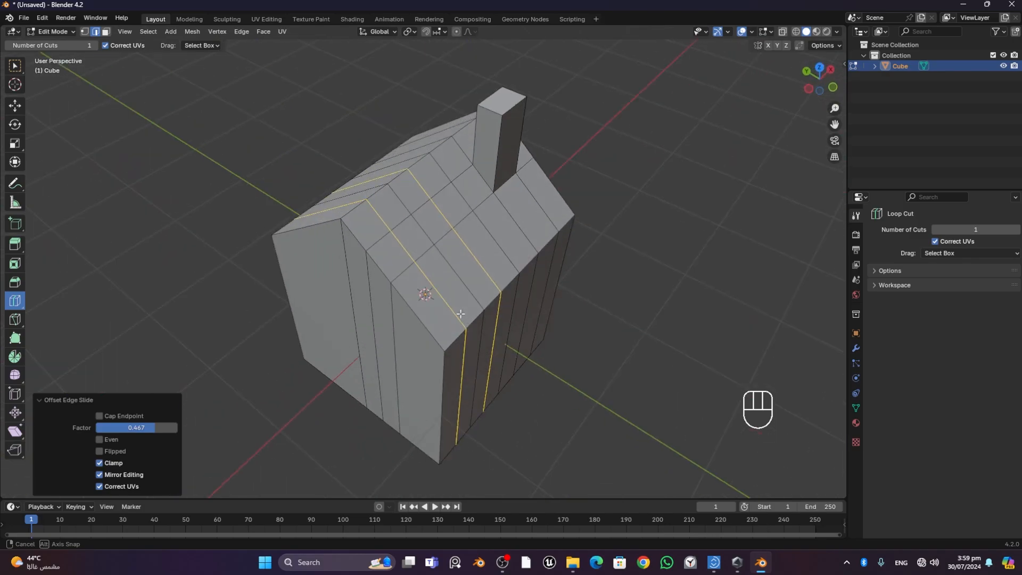
pyautogui.moveTo(461, 314); pyautogui.dragTo(781, 286, button='middle')
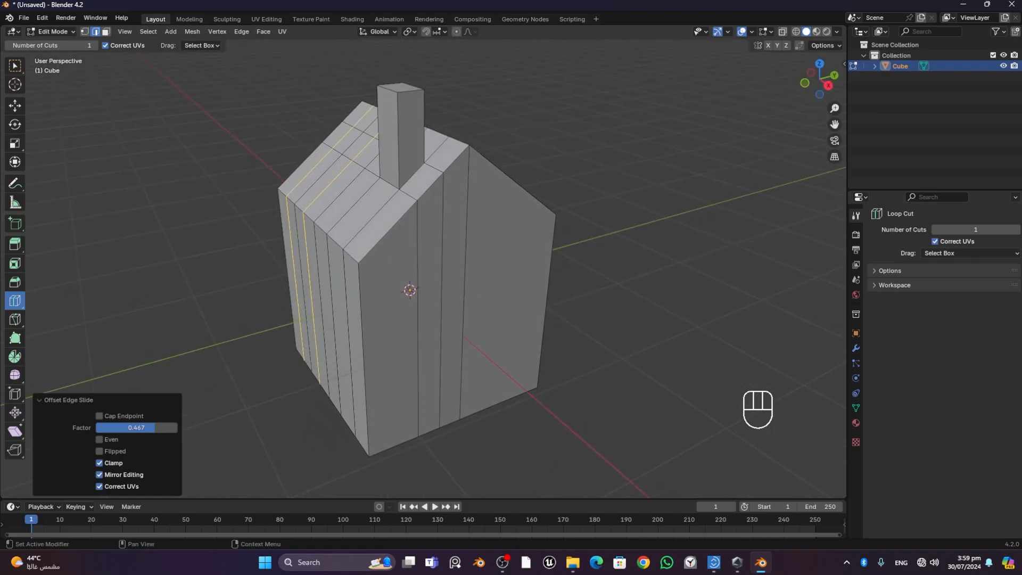